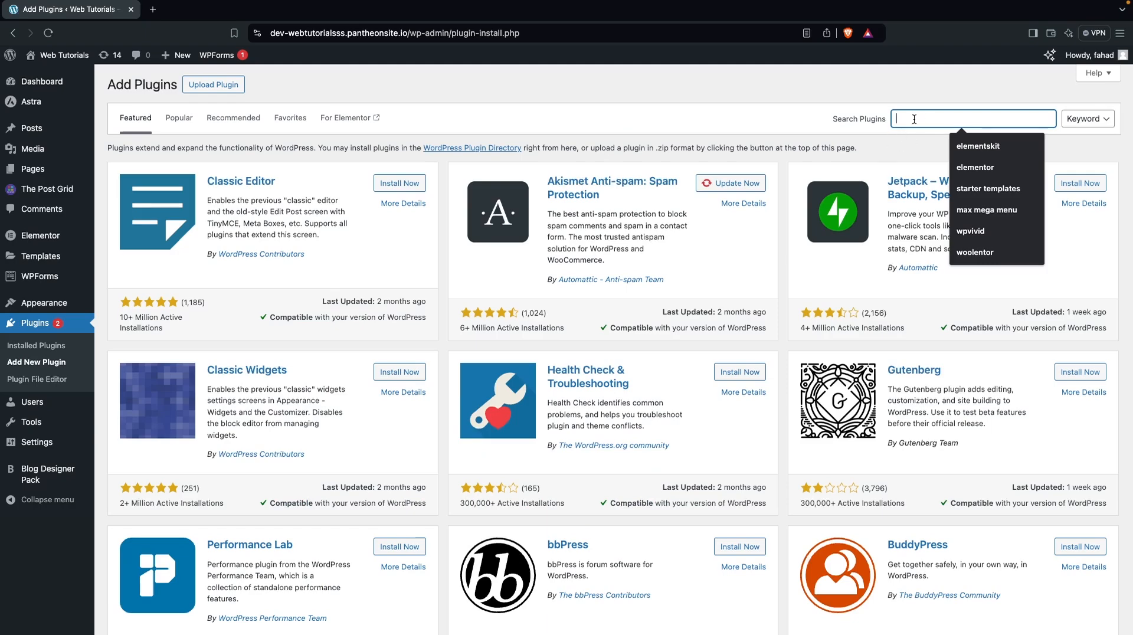
Search the plugin directory for "elementor"
{"action": "type", "text": "ele"}
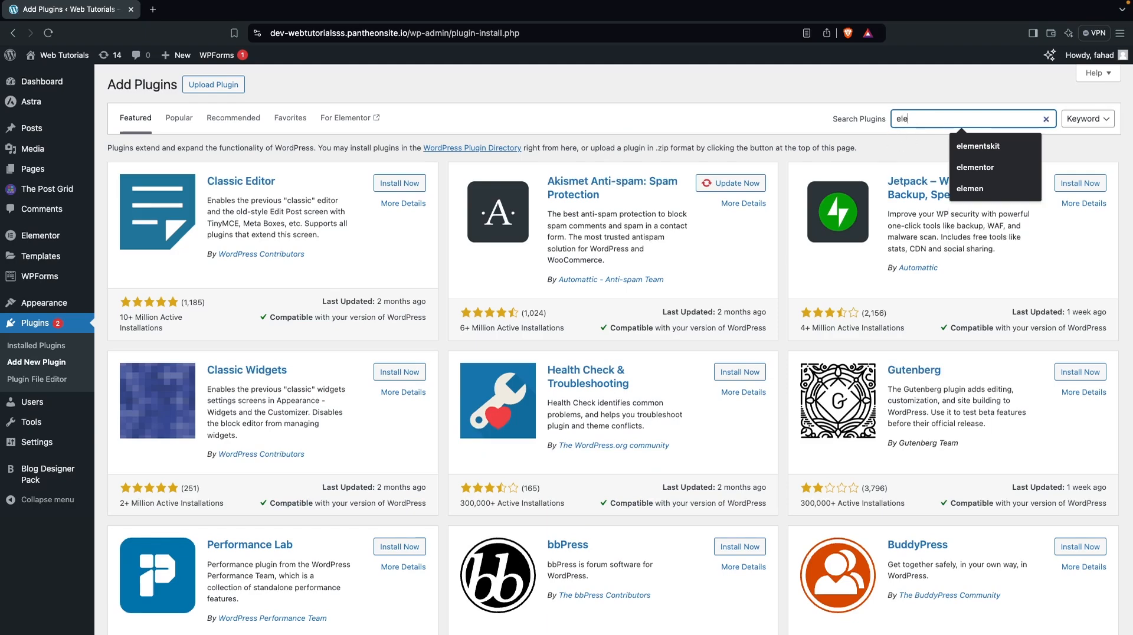
{"action": "key", "text": "Return"}
{"action": "type", "text": "e"}
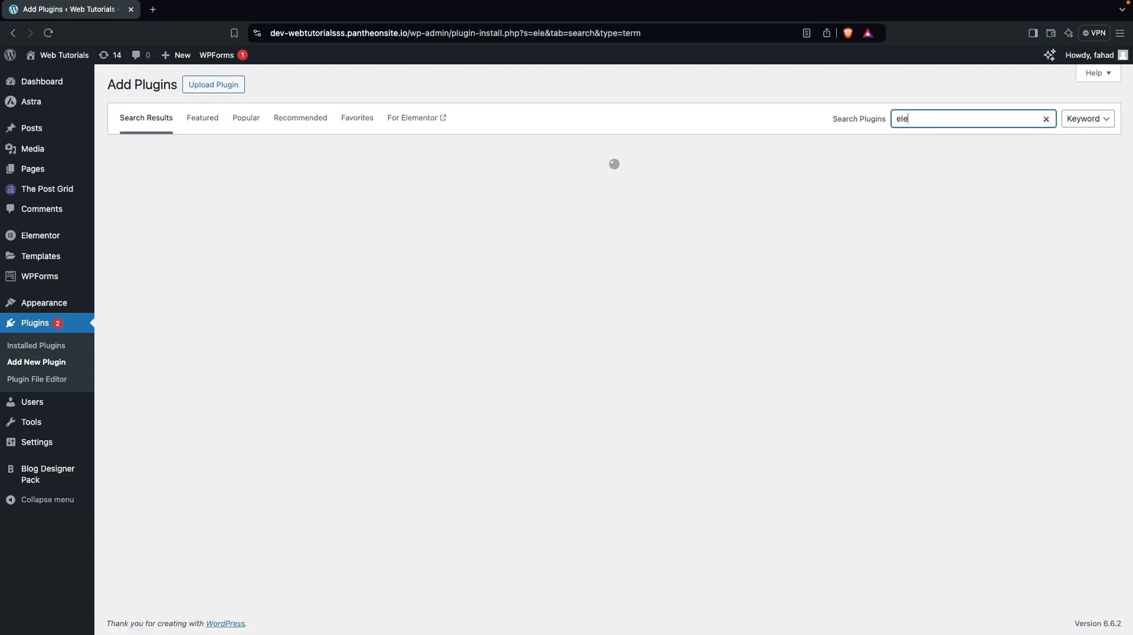
{"action": "type", "text": "mentor"}
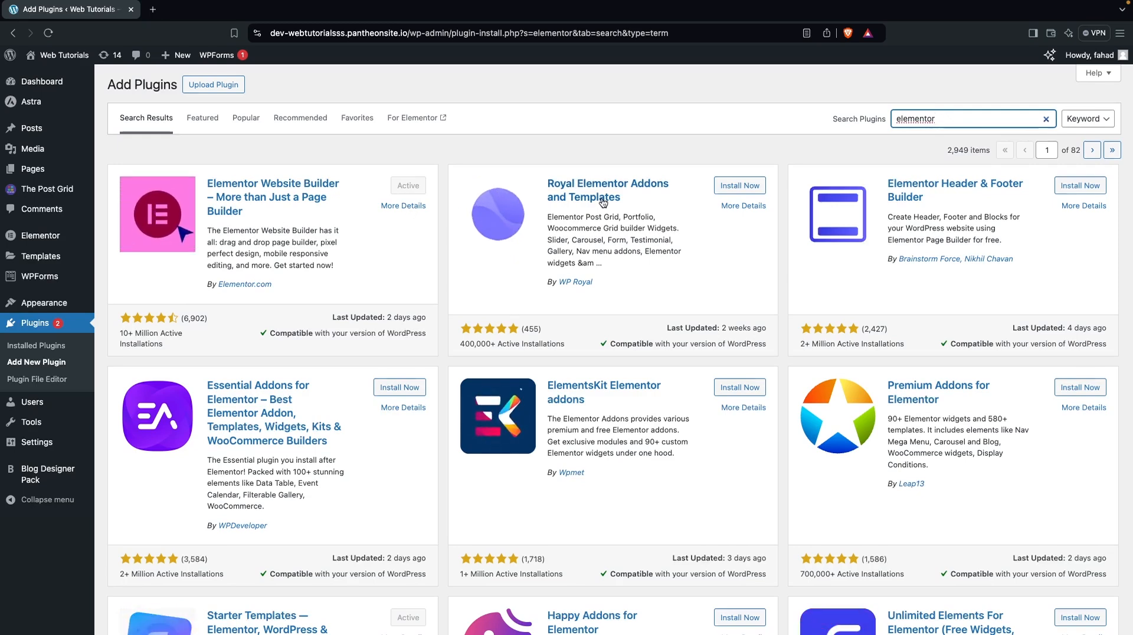
Search the plugin directory for "post grid" and open The Post Grid's list of all grids
{"action": "left_click_drag", "start_coordinate": [964, 120], "coordinate": [866, 125]}
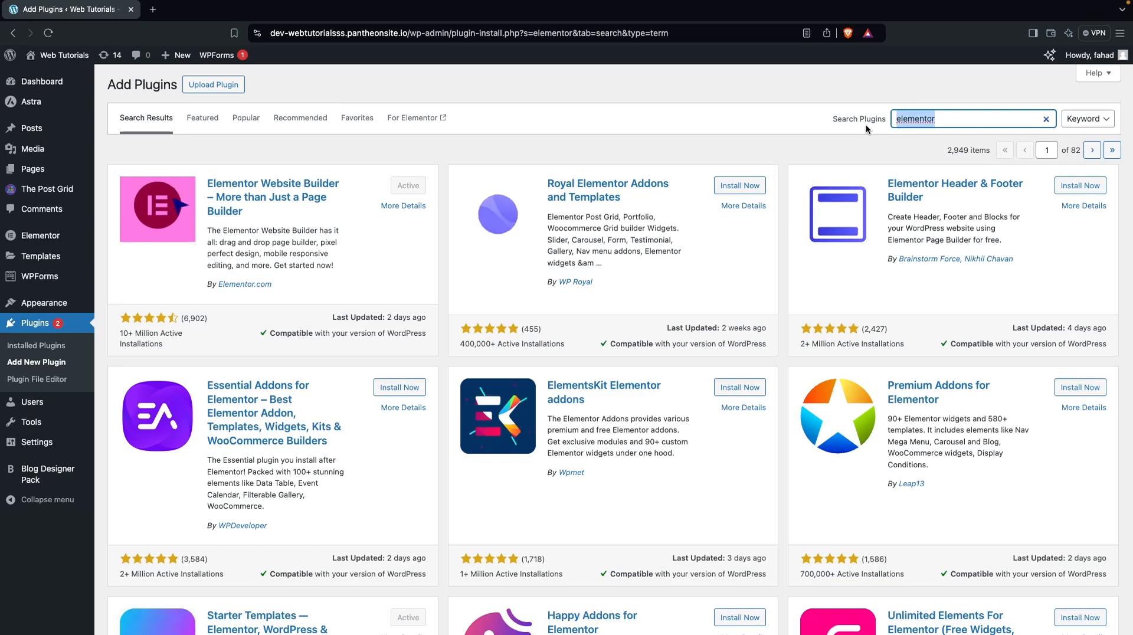
{"action": "type", "text": "post grid"}
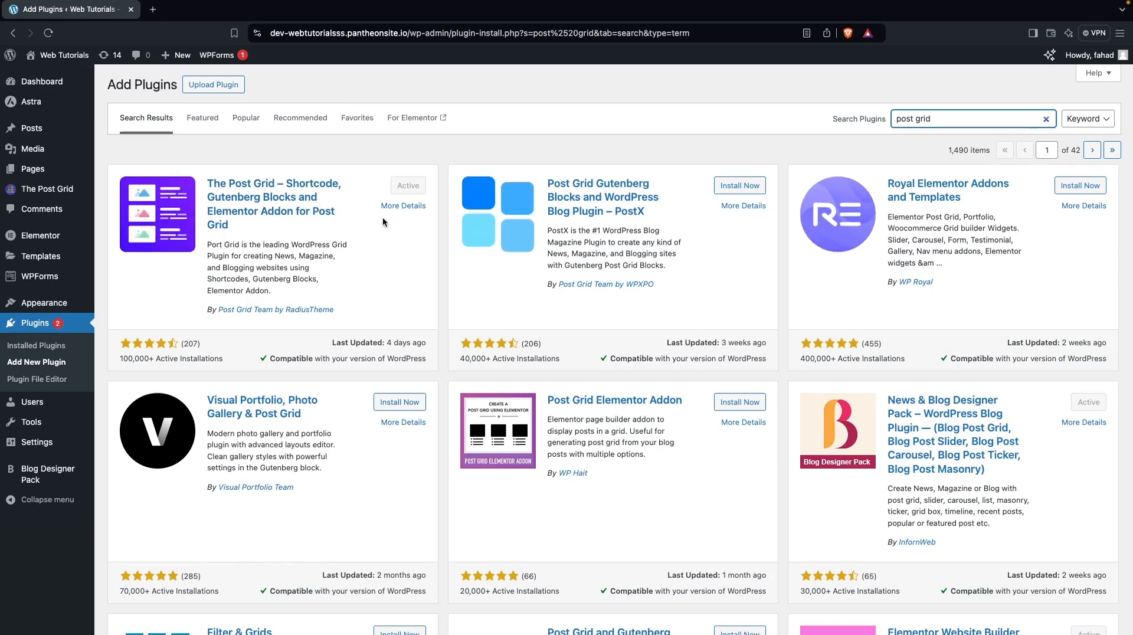
{"action": "left_click", "coordinate": [61, 189]}
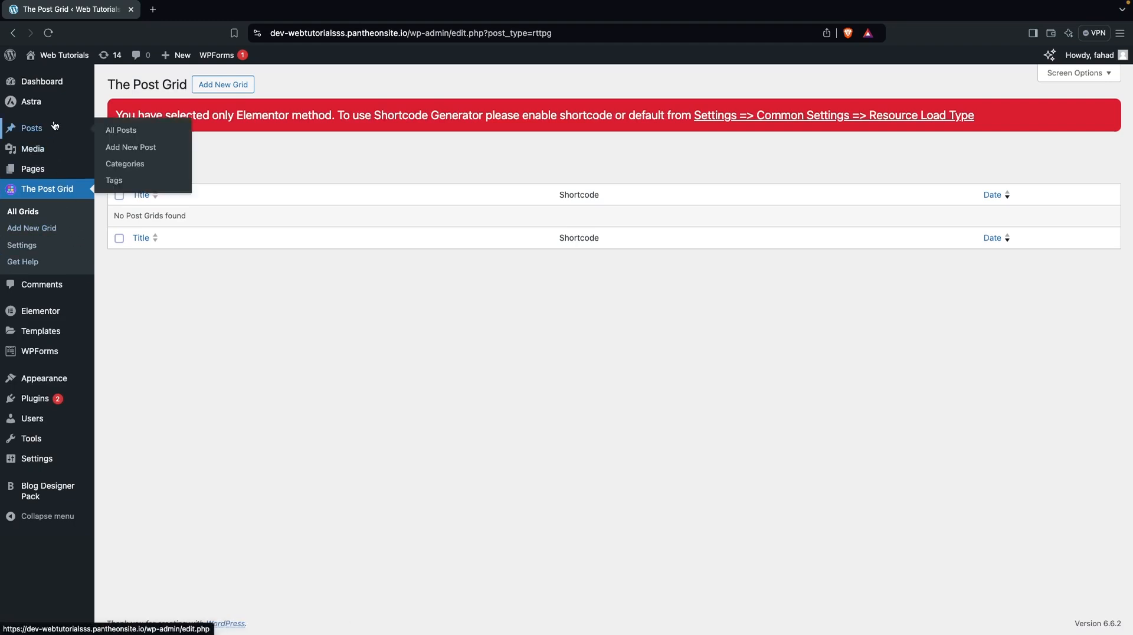
Add a new page from the Pages list and title it "Blog Posts"
{"action": "mouse_move", "coordinate": [44, 169]}
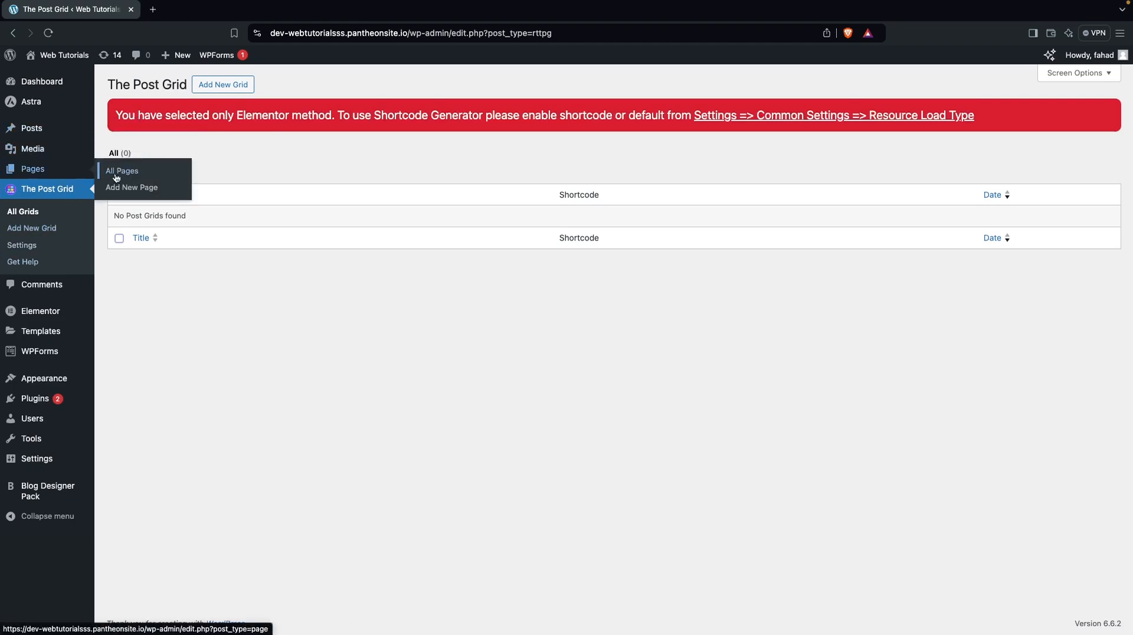
{"action": "left_click", "coordinate": [152, 173]}
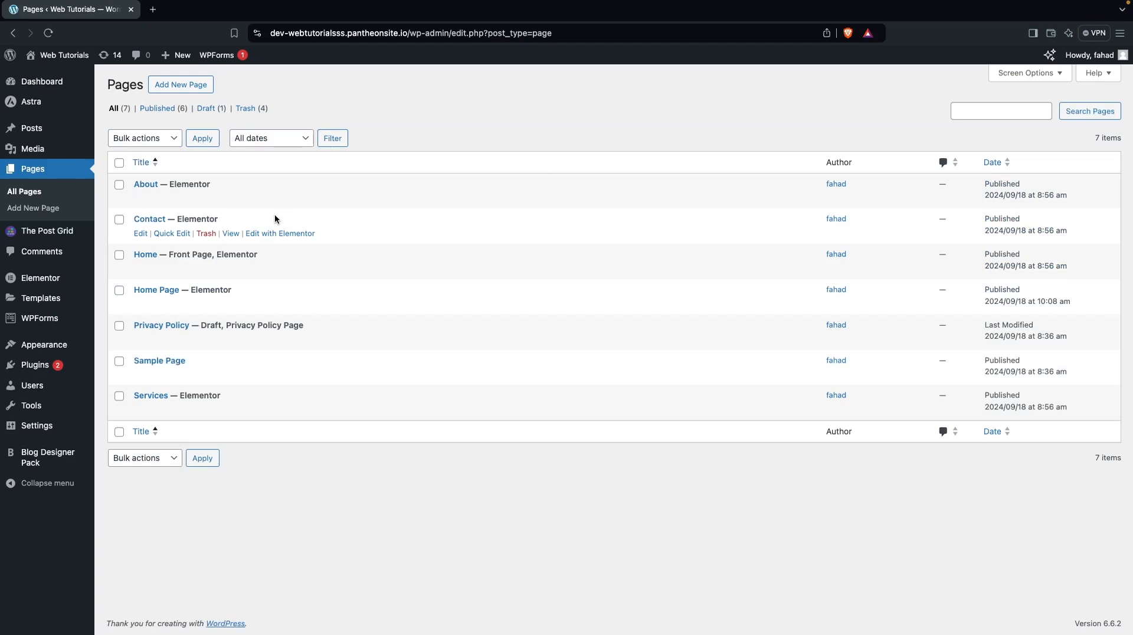
{"action": "left_click", "coordinate": [195, 86]}
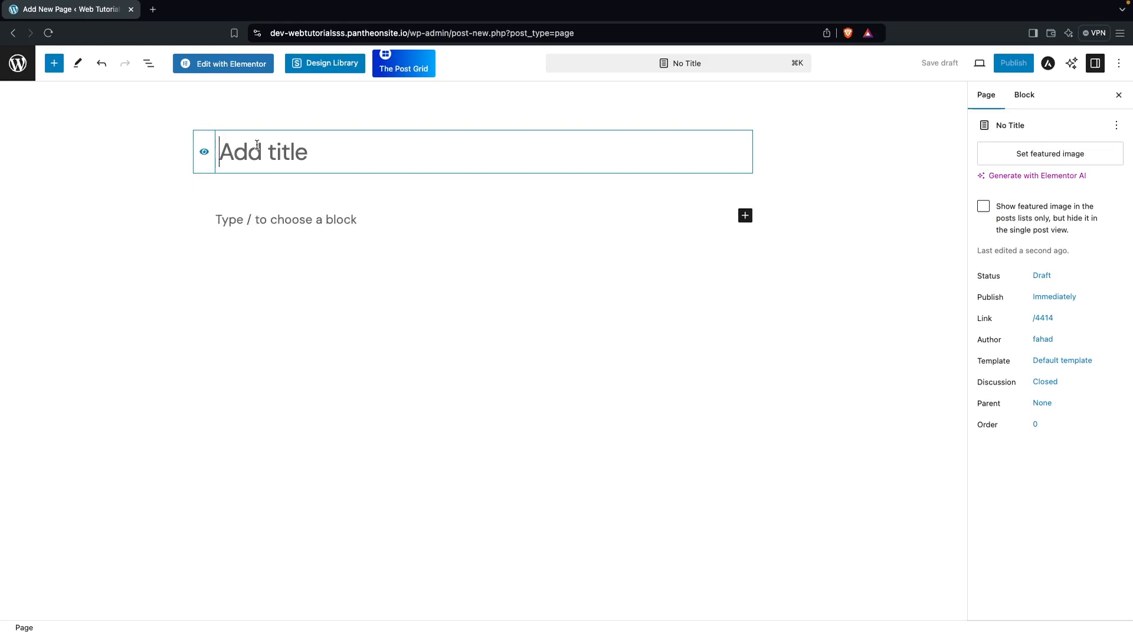
{"action": "type", "text": "Blog Posts"}
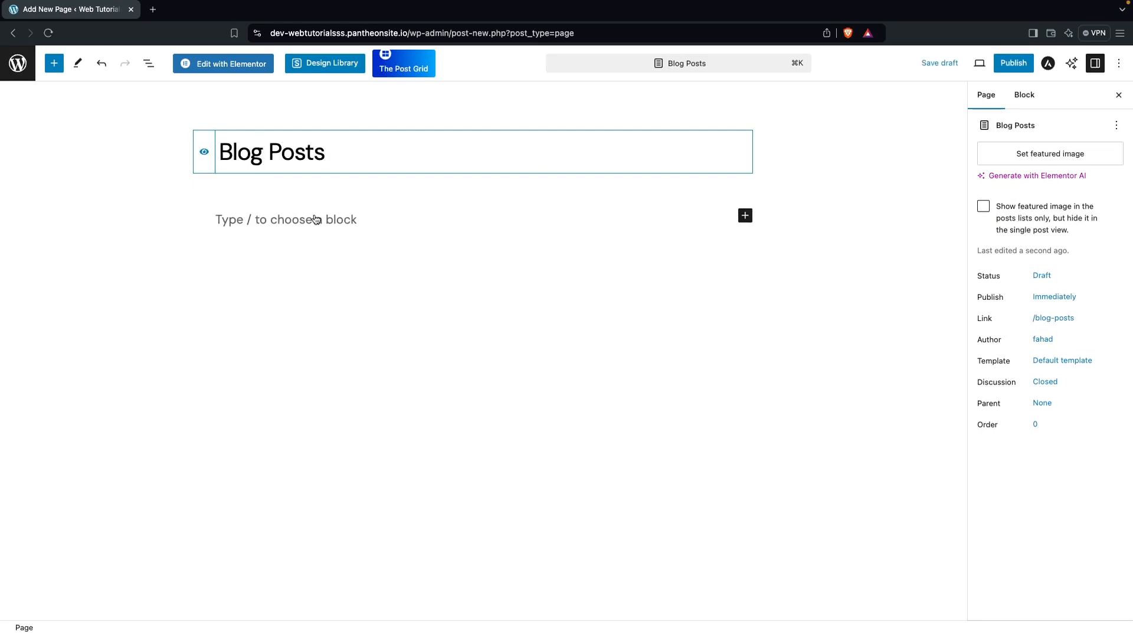
Open the Blog Posts page in Elementor, add the TPG - Grid Layout widget to the empty container, and look over the post grid
{"action": "left_click", "coordinate": [226, 64]}
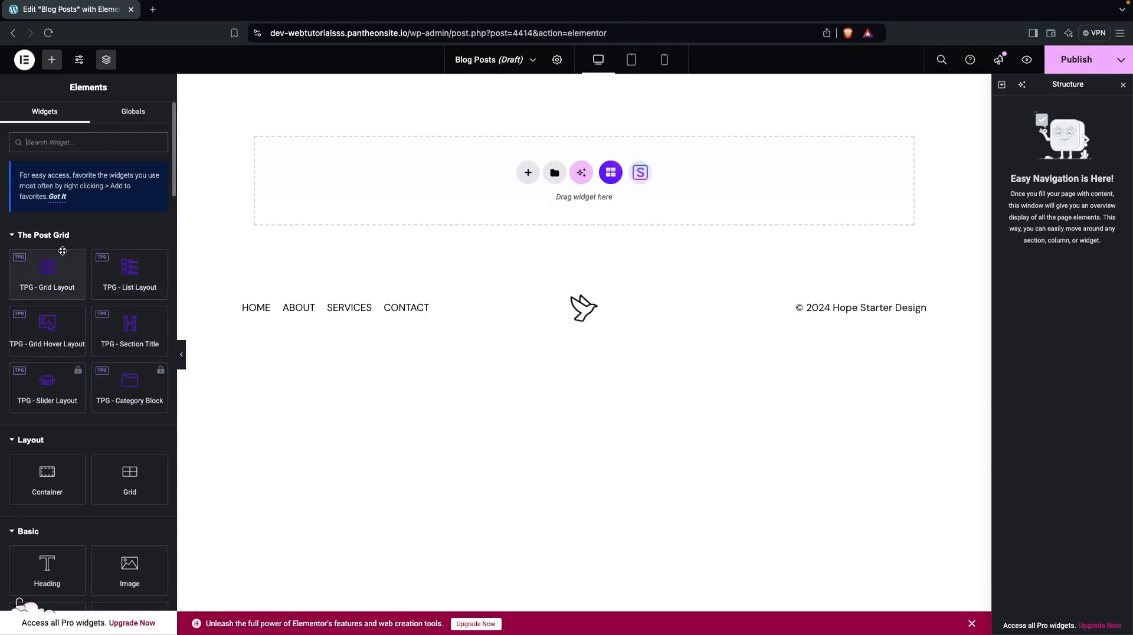
{"action": "left_click_drag", "start_coordinate": [44, 271], "coordinate": [524, 183]}
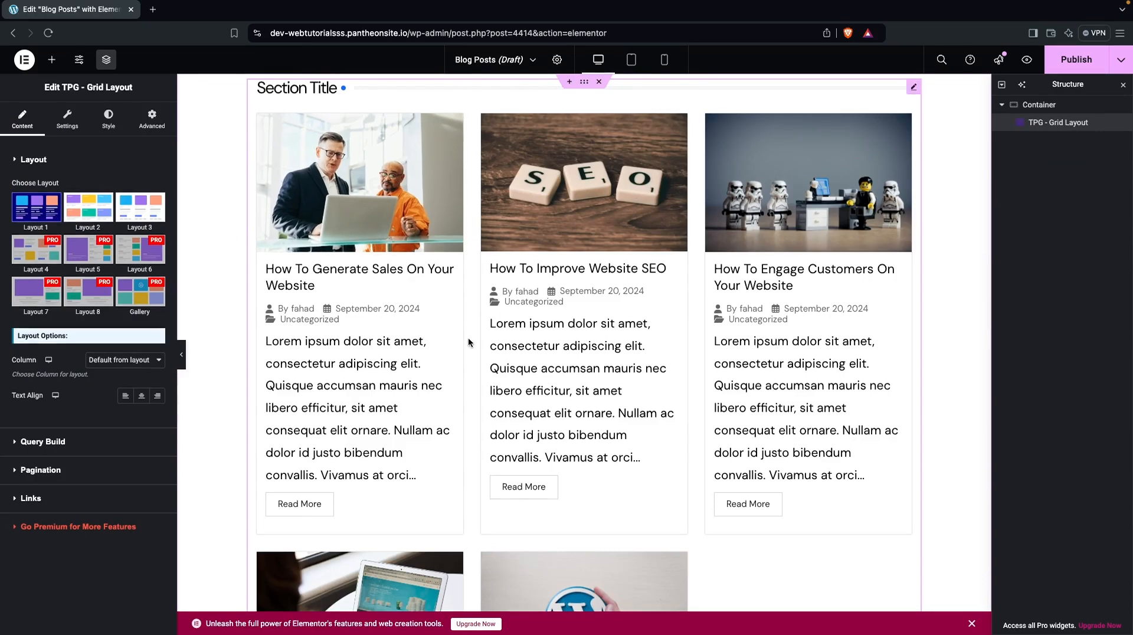
{"action": "scroll", "coordinate": [469, 338], "scroll_direction": "down", "scroll_amount": 3}
{"action": "scroll", "coordinate": [469, 342], "scroll_direction": "down", "scroll_amount": 1}
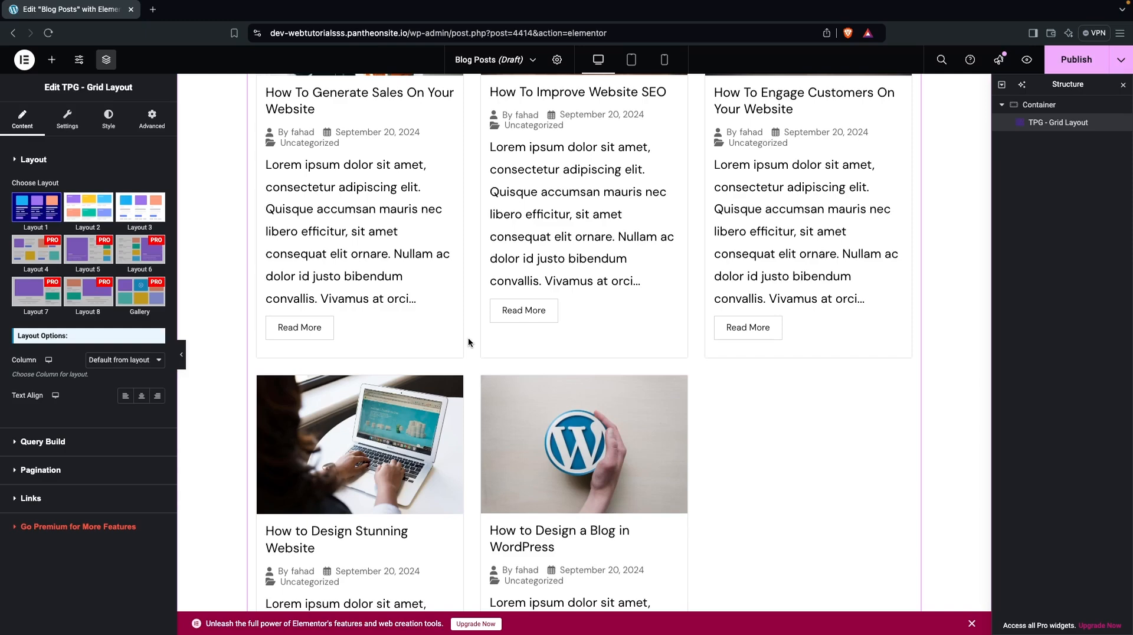
{"action": "scroll", "coordinate": [469, 337], "scroll_direction": "up", "scroll_amount": 4}
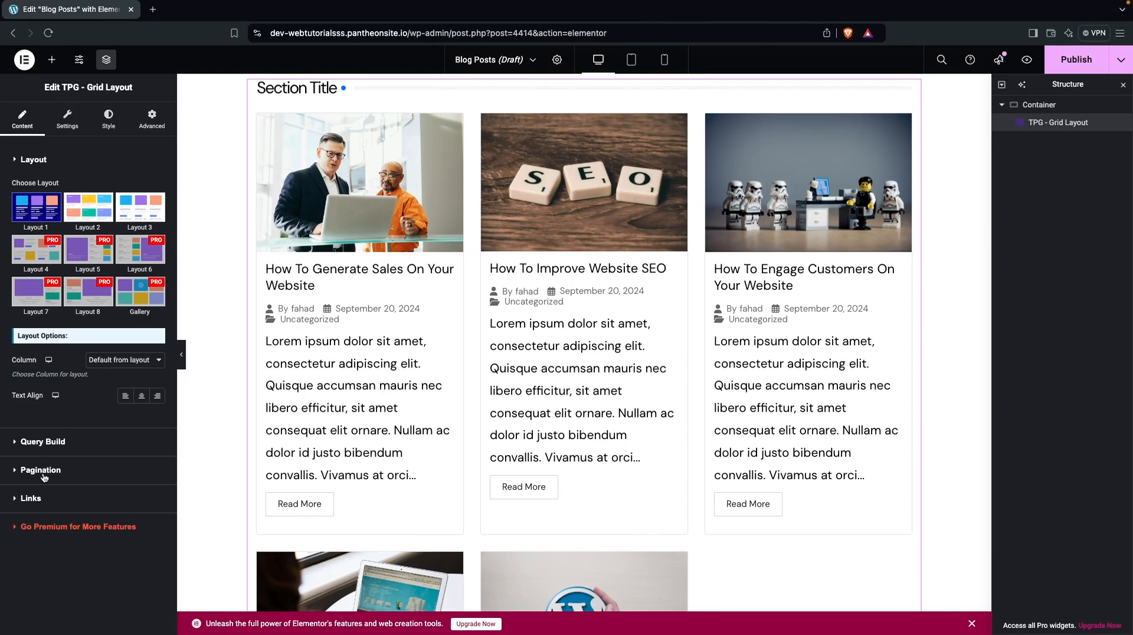
Try Layout 2 and Layout 3 on the post grid, and return it to Layout 1
{"action": "left_click", "coordinate": [90, 214]}
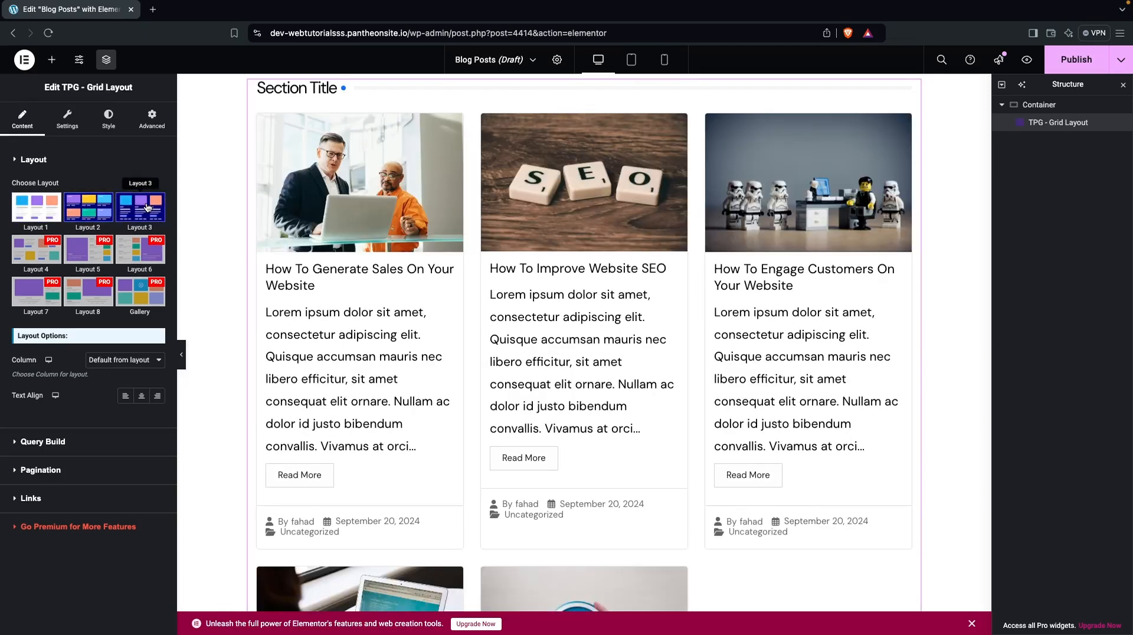
{"action": "left_click", "coordinate": [148, 207]}
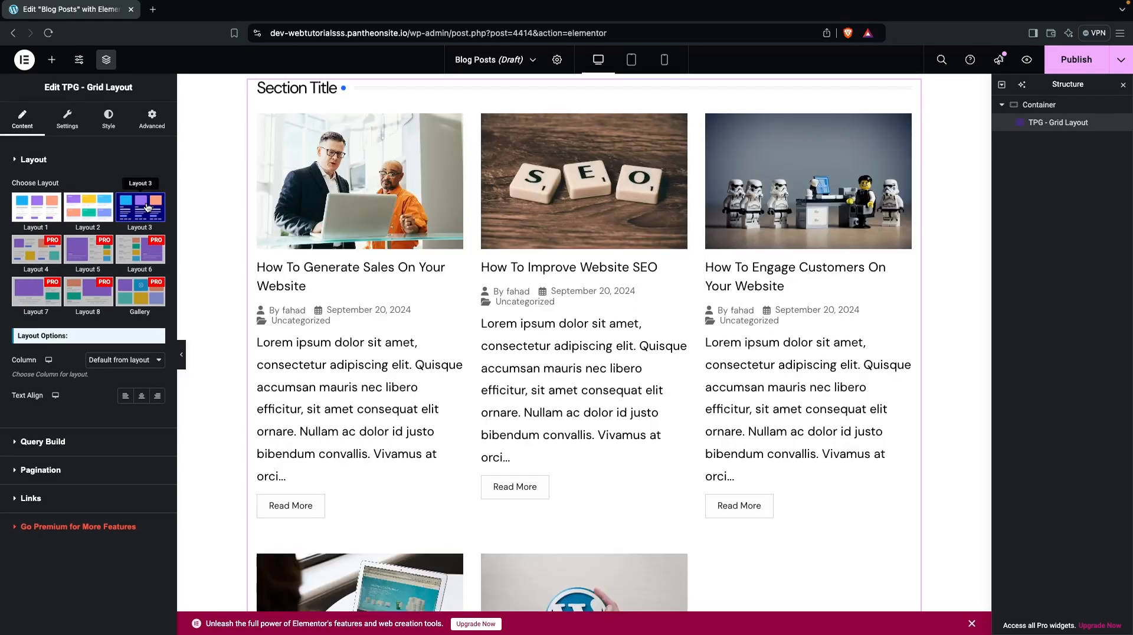
{"action": "left_click", "coordinate": [35, 207]}
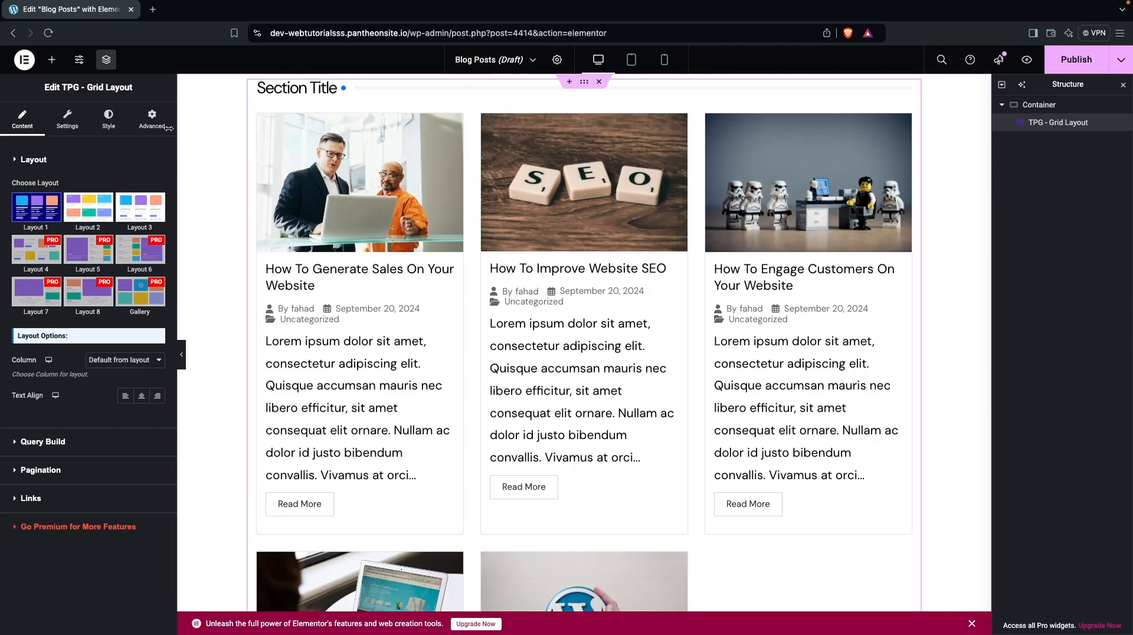
Change the grid widget's section title text to "Blog Posts"
{"action": "left_click", "coordinate": [59, 123]}
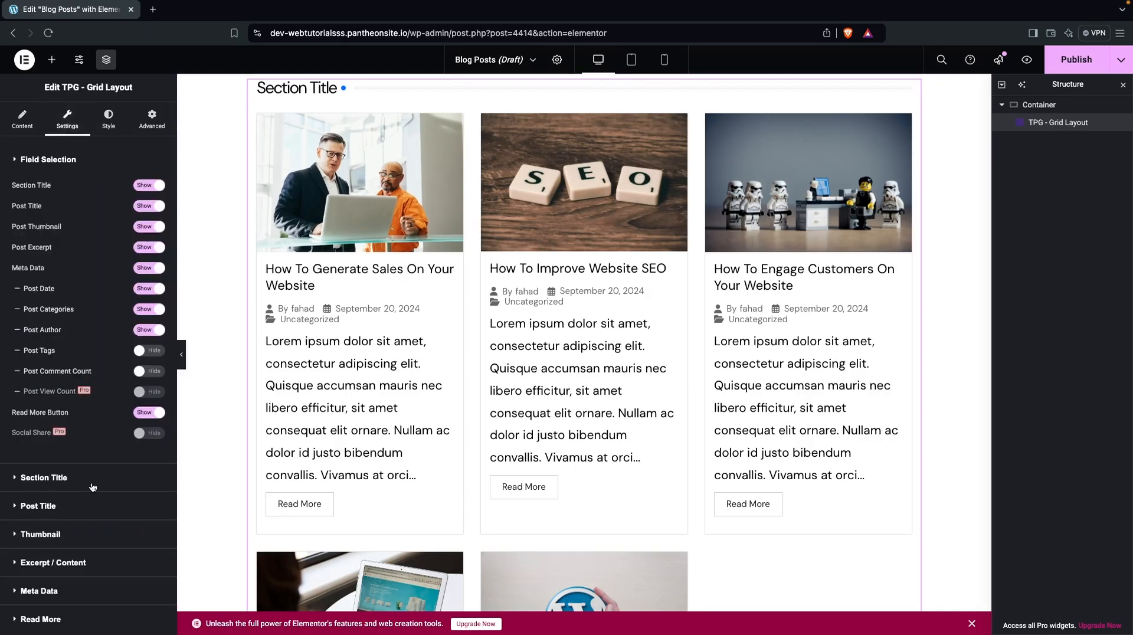
{"action": "left_click", "coordinate": [15, 479]}
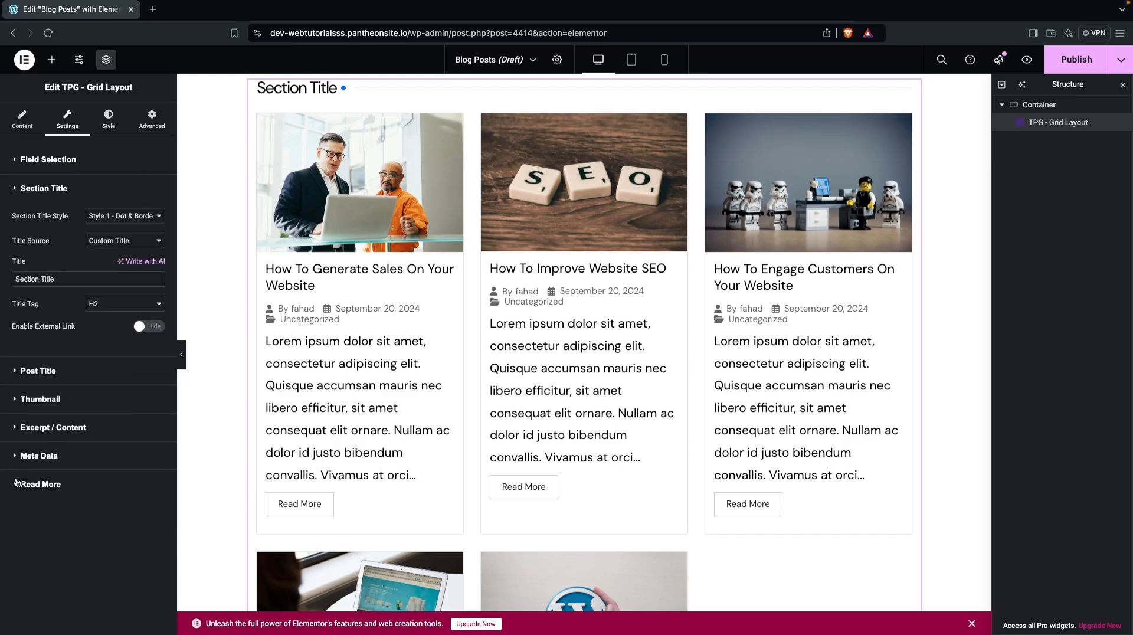
{"action": "triple_click", "coordinate": [108, 279]}
{"action": "type", "text": "Blog Posts"}
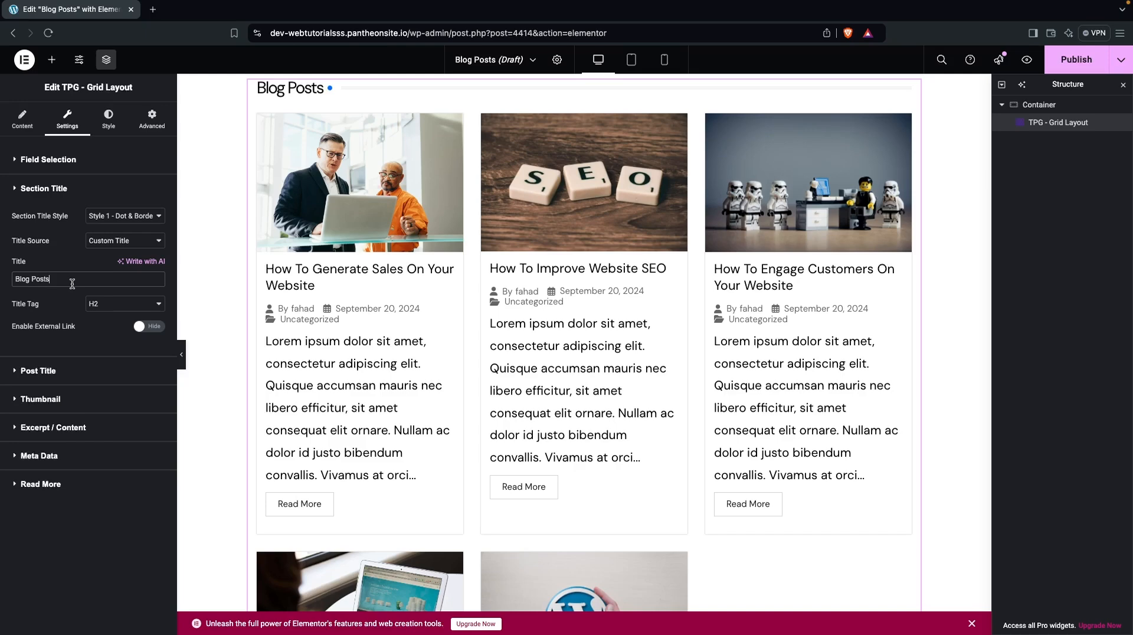
Try section title styles 2, 3 and 4 on the grid heading, and return it to Style 1 - Dot & Border
{"action": "left_click", "coordinate": [123, 217]}
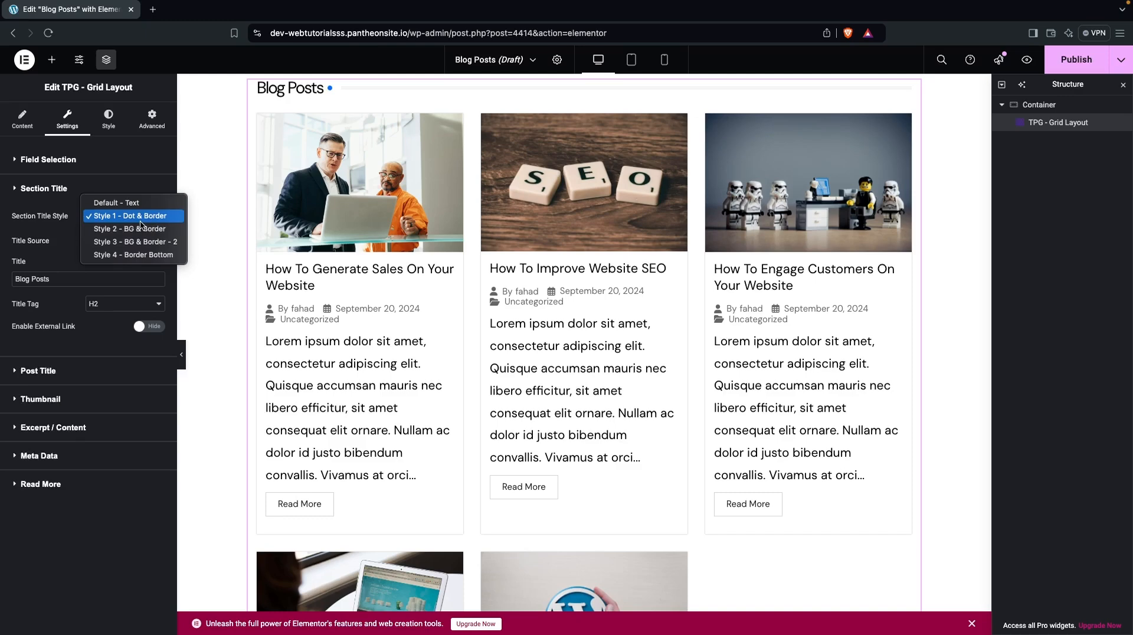
{"action": "left_click", "coordinate": [142, 230]}
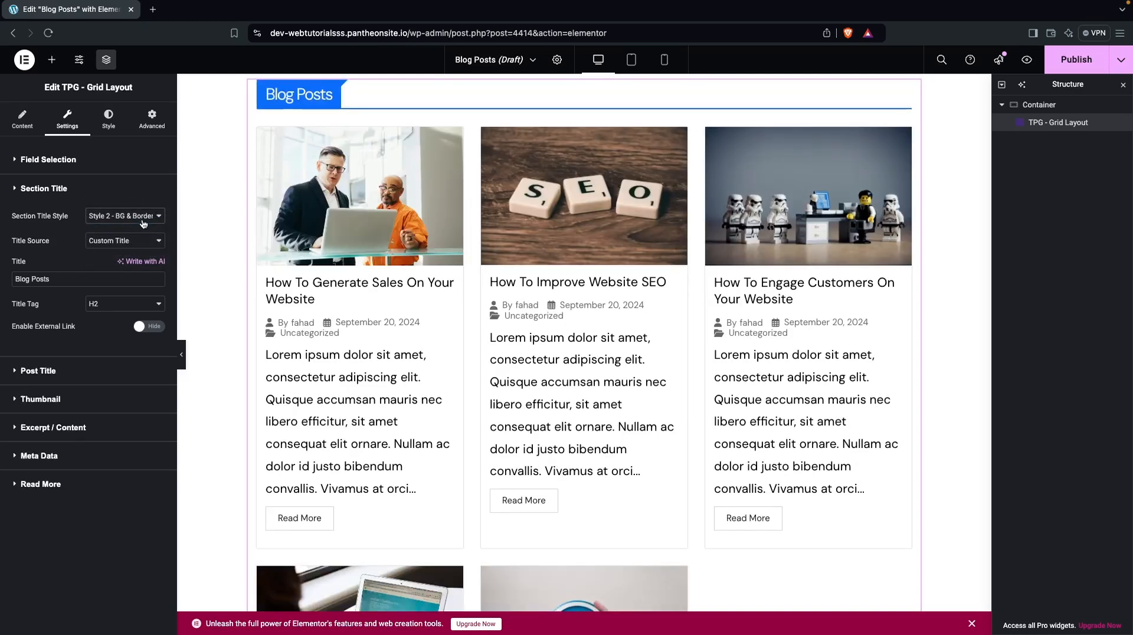
{"action": "left_click", "coordinate": [142, 223]}
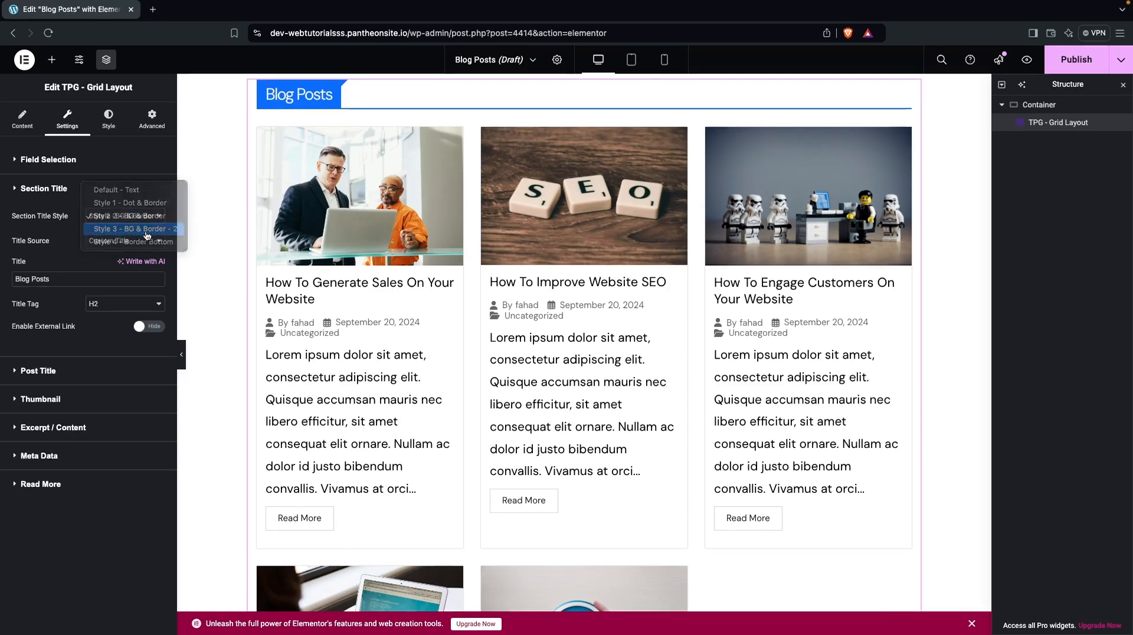
{"action": "left_click", "coordinate": [147, 231]}
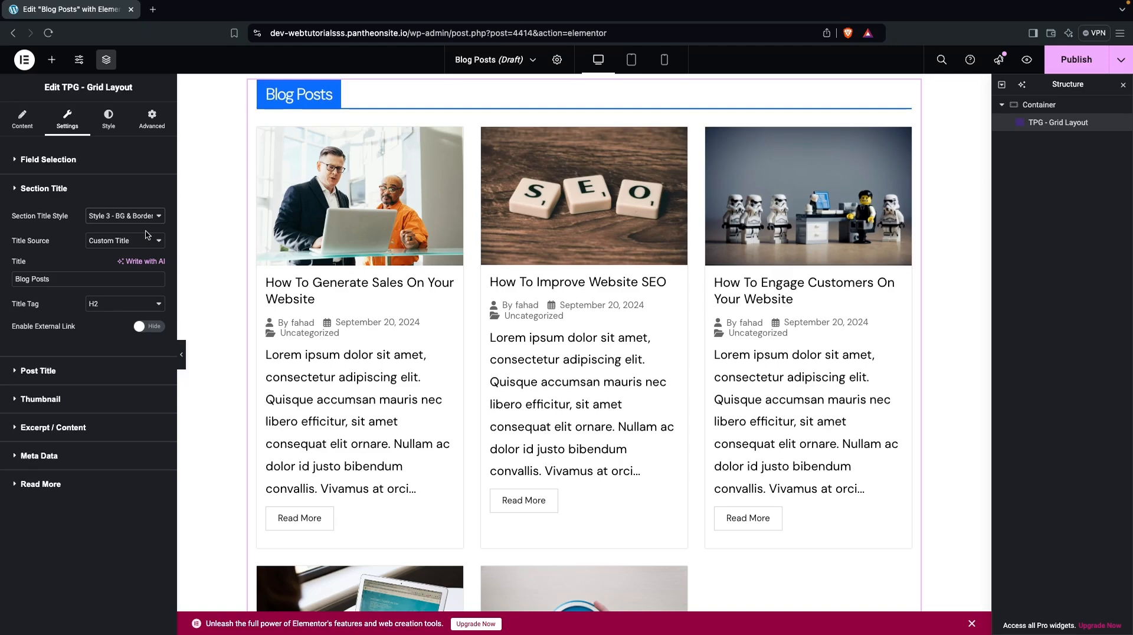
{"action": "left_click", "coordinate": [146, 216]}
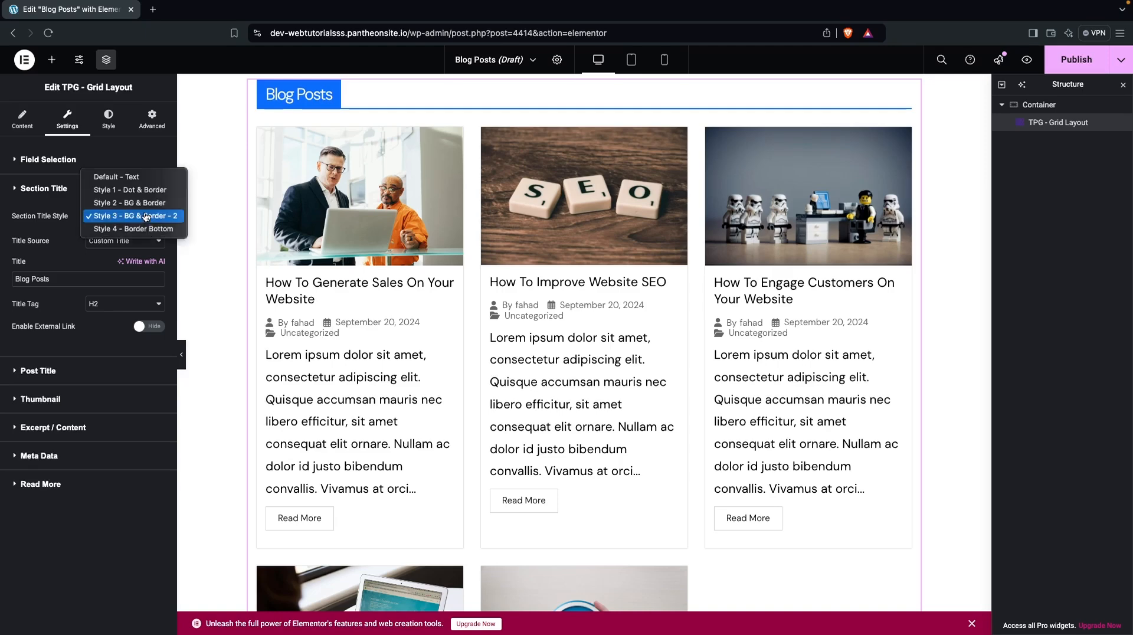
{"action": "left_click", "coordinate": [146, 229]}
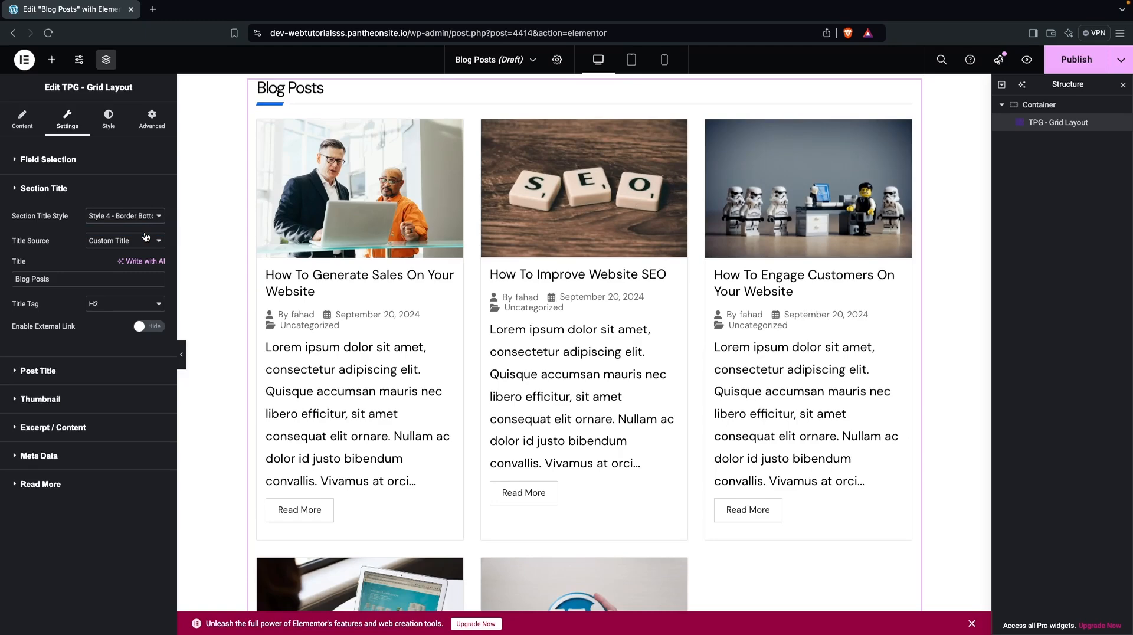
{"action": "left_click", "coordinate": [142, 221]}
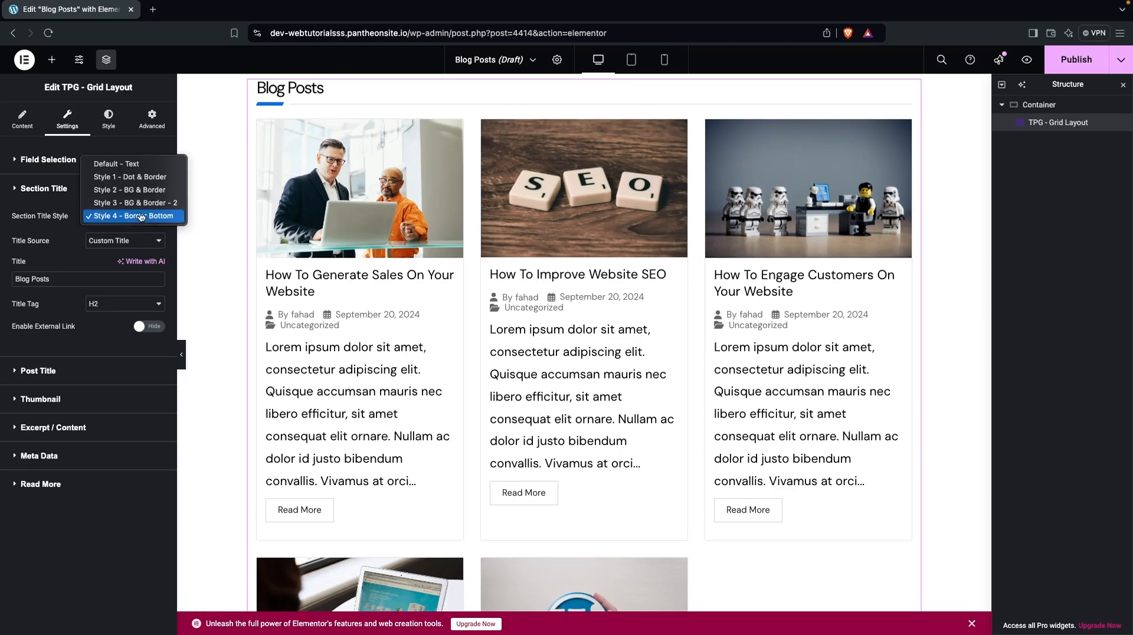
{"action": "left_click", "coordinate": [139, 181]}
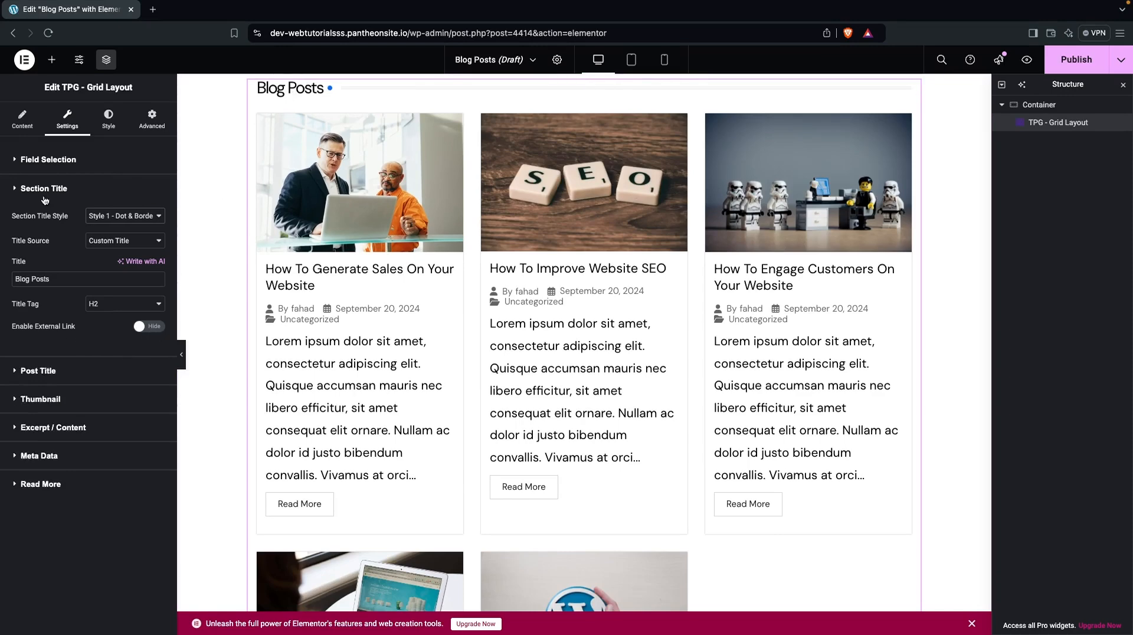
Try centred text alignment in the grid's layout options, and set the alignment to Left
{"action": "left_click", "coordinate": [21, 122]}
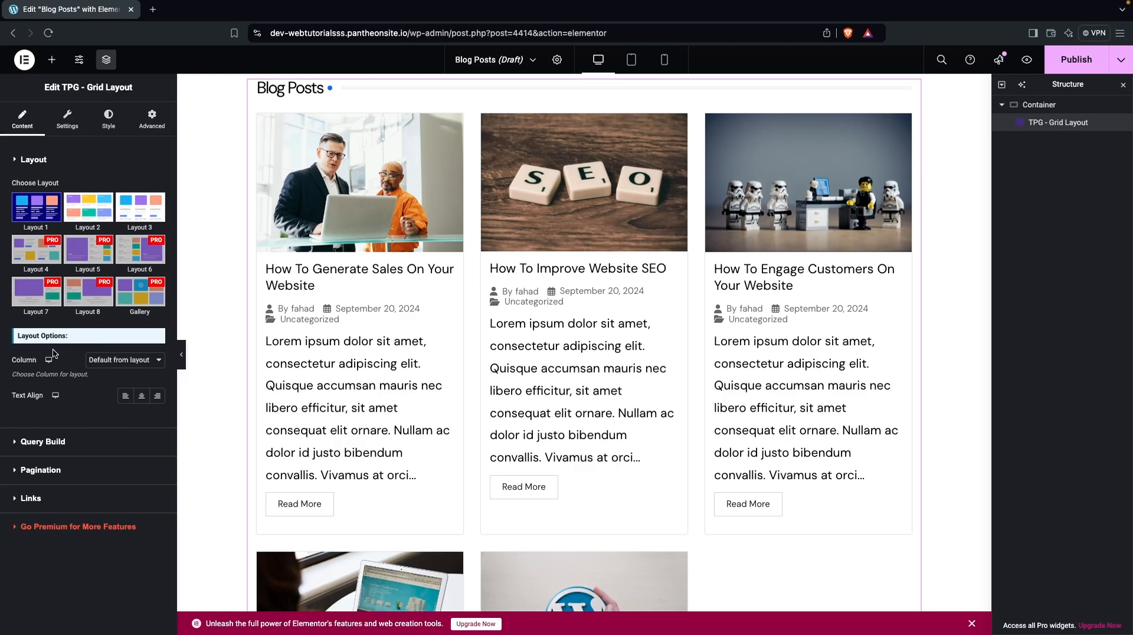
{"action": "left_click", "coordinate": [142, 397]}
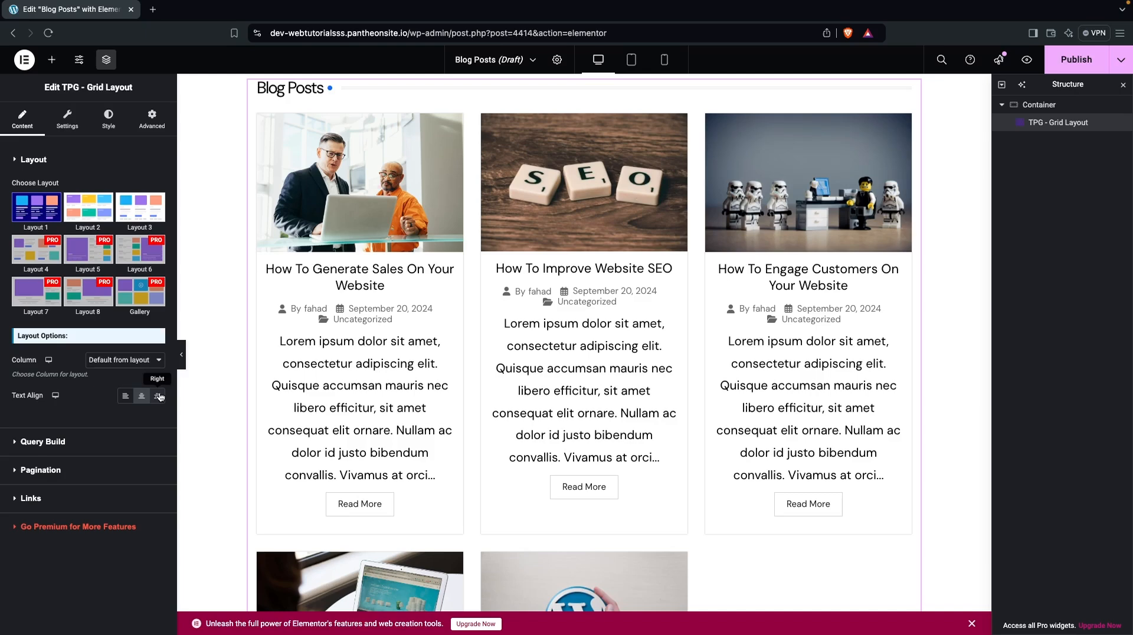
{"action": "left_click", "coordinate": [124, 401]}
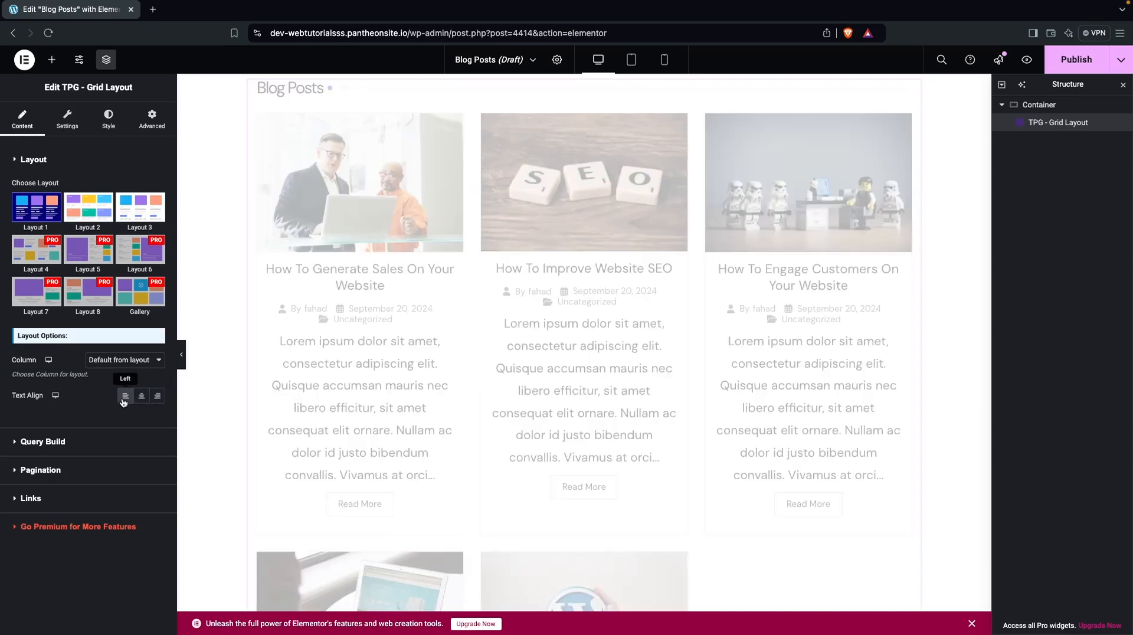
Try 2 Columns for the post grid's column option, and set it to 4 Columns
{"action": "left_click", "coordinate": [125, 360]}
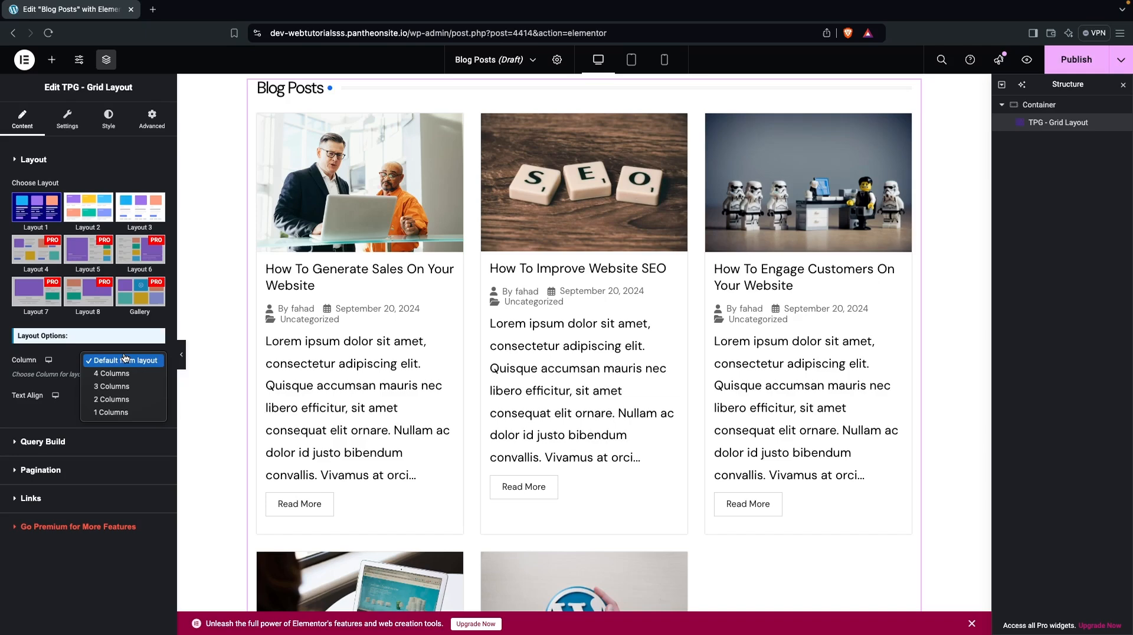
{"action": "left_click", "coordinate": [115, 399]}
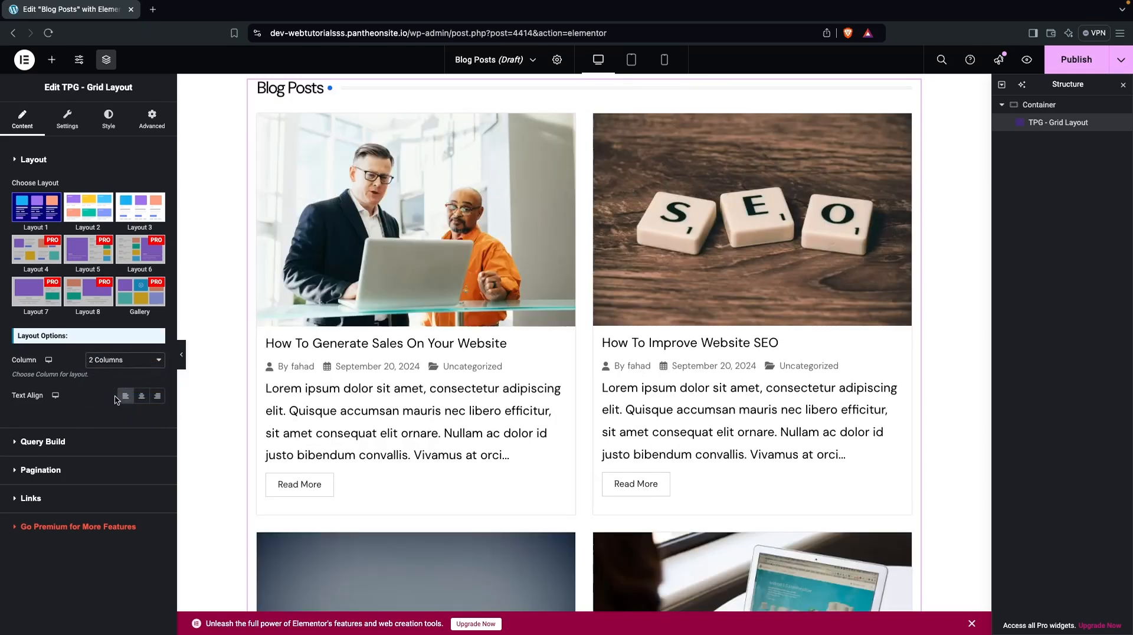
{"action": "left_click", "coordinate": [126, 360]}
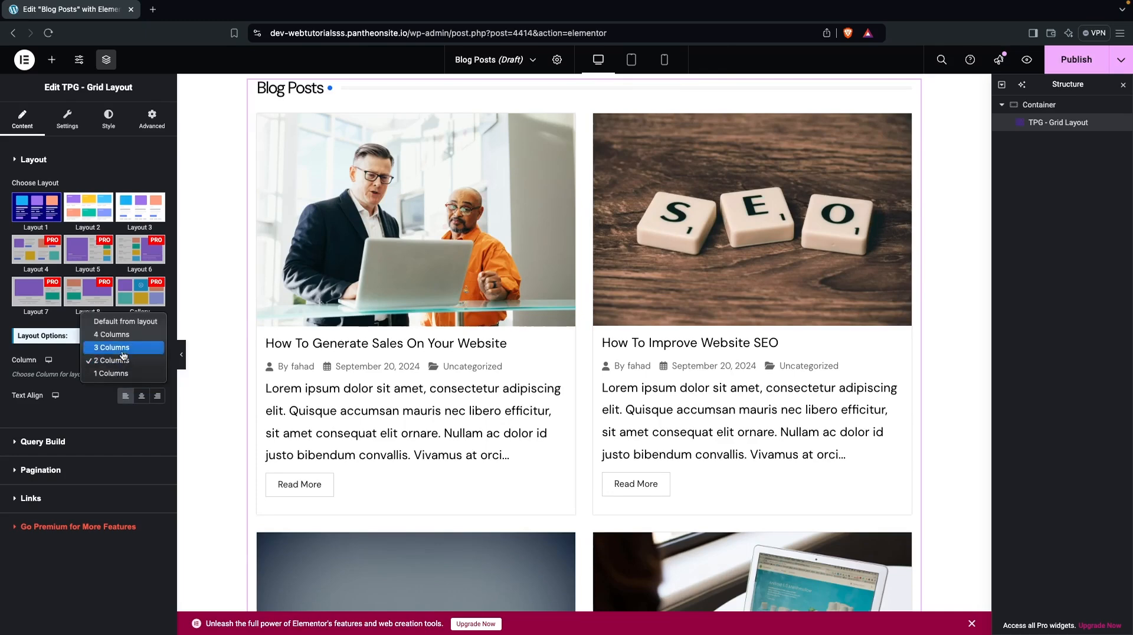
{"action": "left_click", "coordinate": [119, 335]}
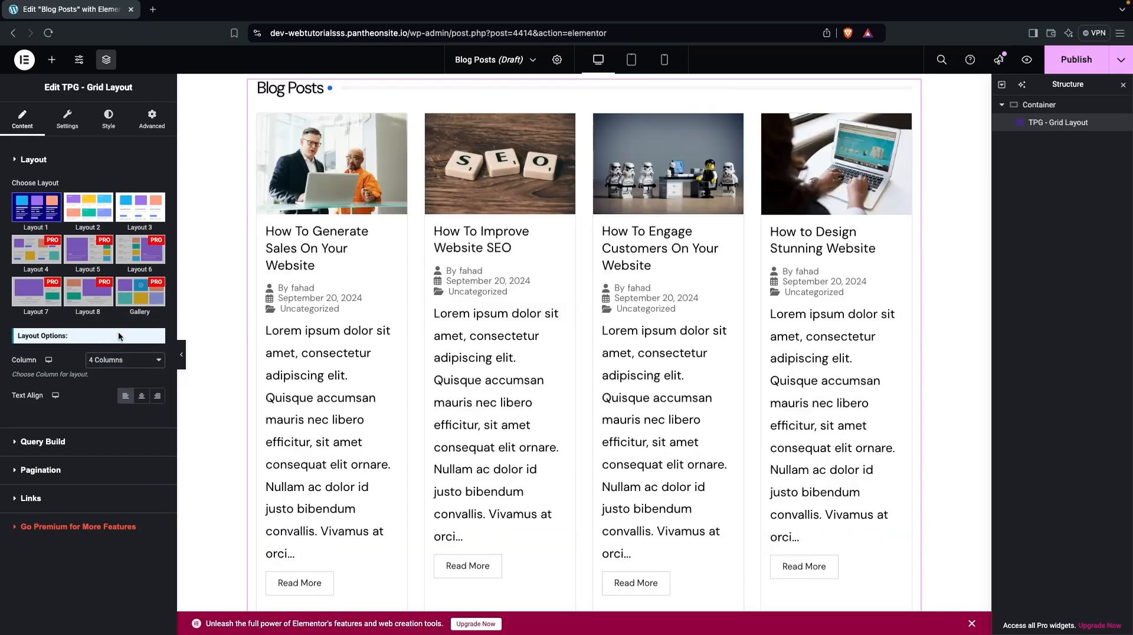
Set the post grid's column option to 3 Columns
{"action": "left_click", "coordinate": [122, 366]}
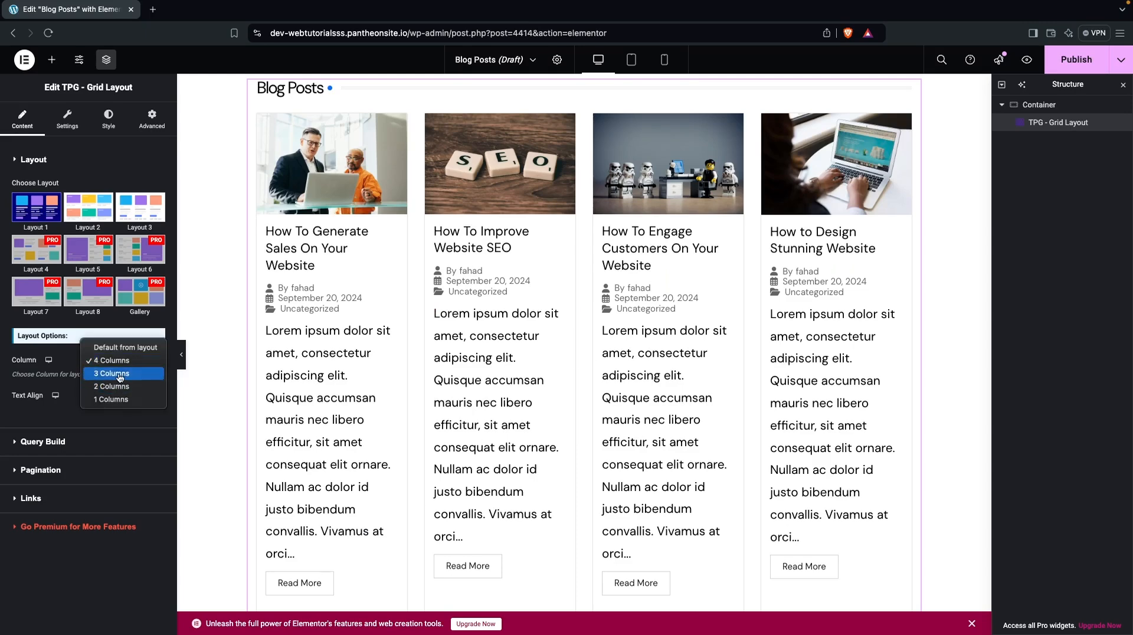
{"action": "left_click", "coordinate": [121, 374]}
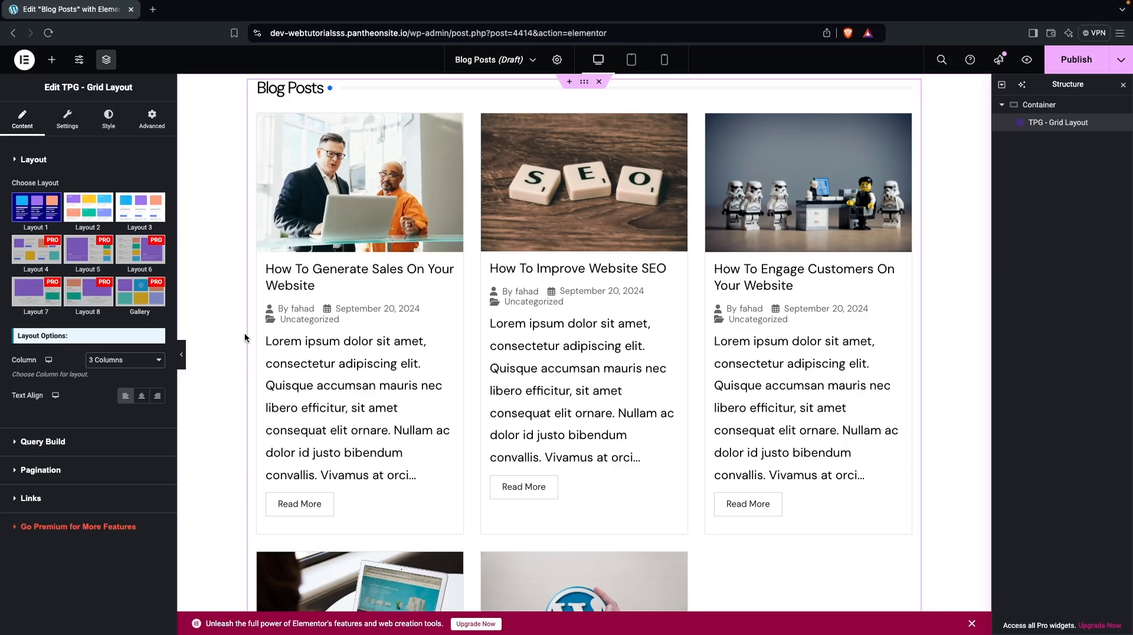
Examine the common and advanced filters in the grid's Query Build settings, including include, exclude, limit, offset, categories and tags
{"action": "left_click", "coordinate": [12, 447]}
{"action": "scroll", "coordinate": [86, 381], "scroll_direction": "down", "scroll_amount": 2}
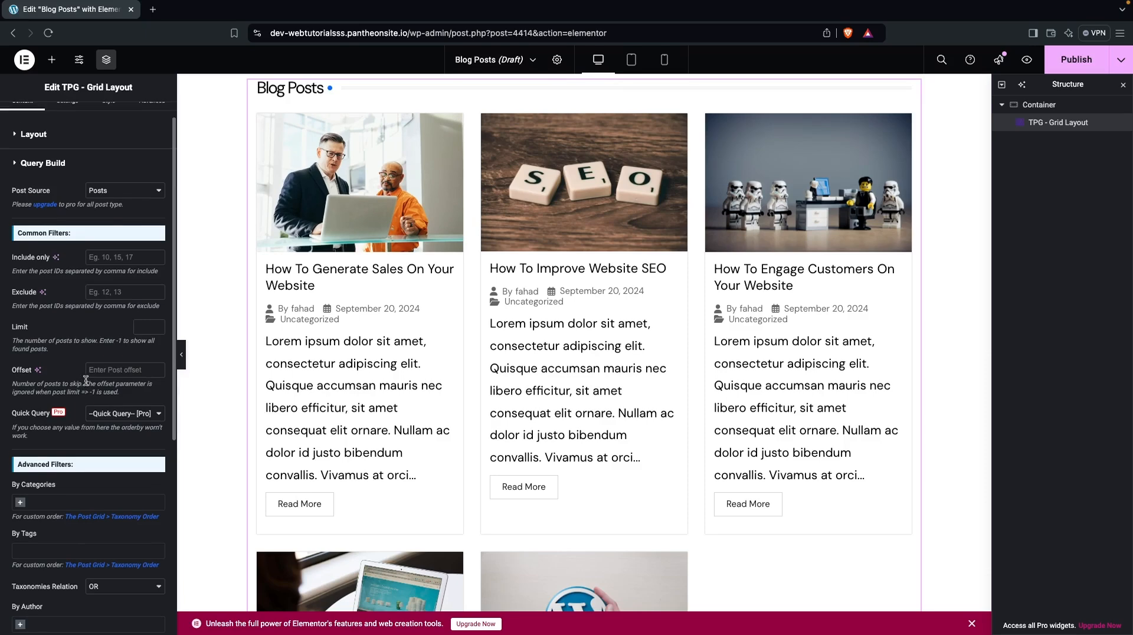
{"action": "scroll", "coordinate": [69, 277], "scroll_direction": "down", "scroll_amount": 3}
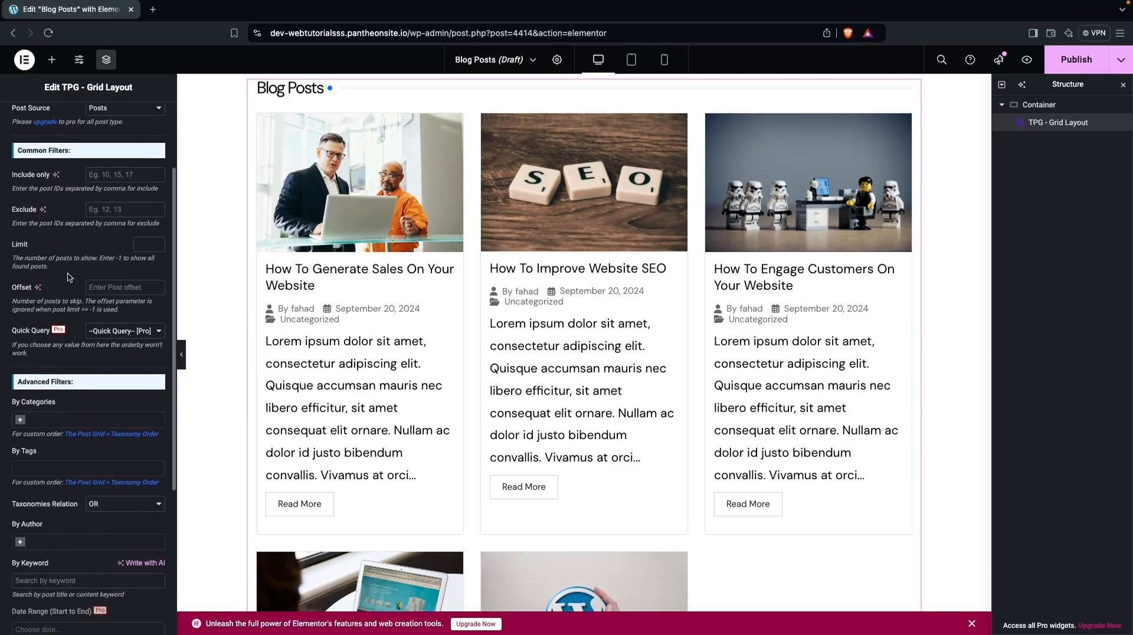
{"action": "scroll", "coordinate": [69, 277], "scroll_direction": "down", "scroll_amount": 5}
{"action": "scroll", "coordinate": [68, 274], "scroll_direction": "up", "scroll_amount": 8}
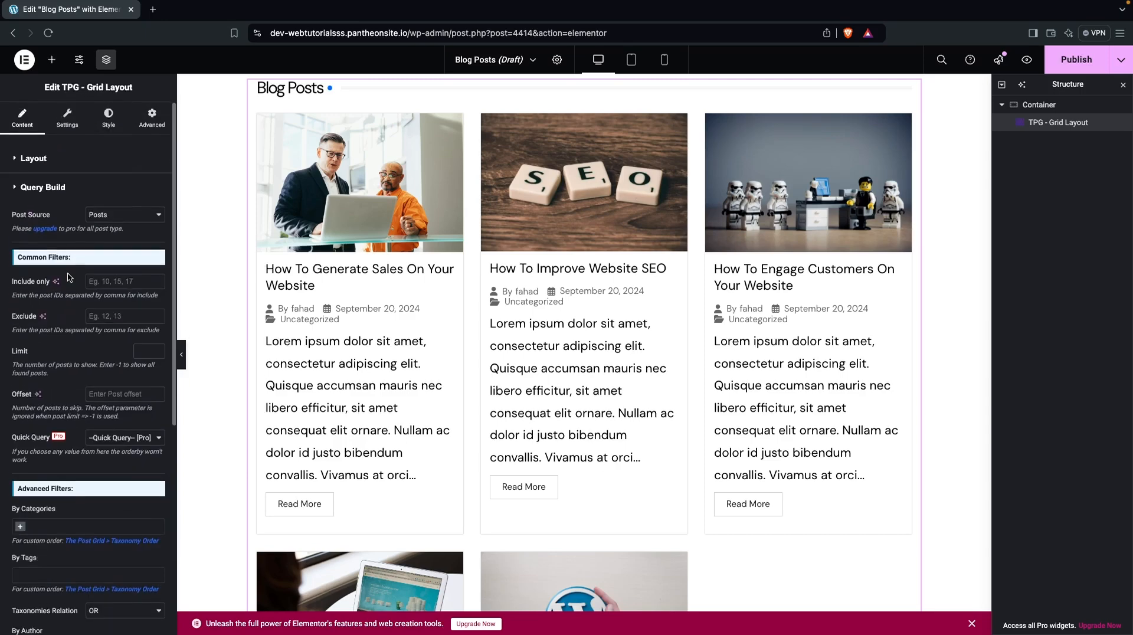
{"action": "scroll", "coordinate": [67, 274], "scroll_direction": "down", "scroll_amount": 1}
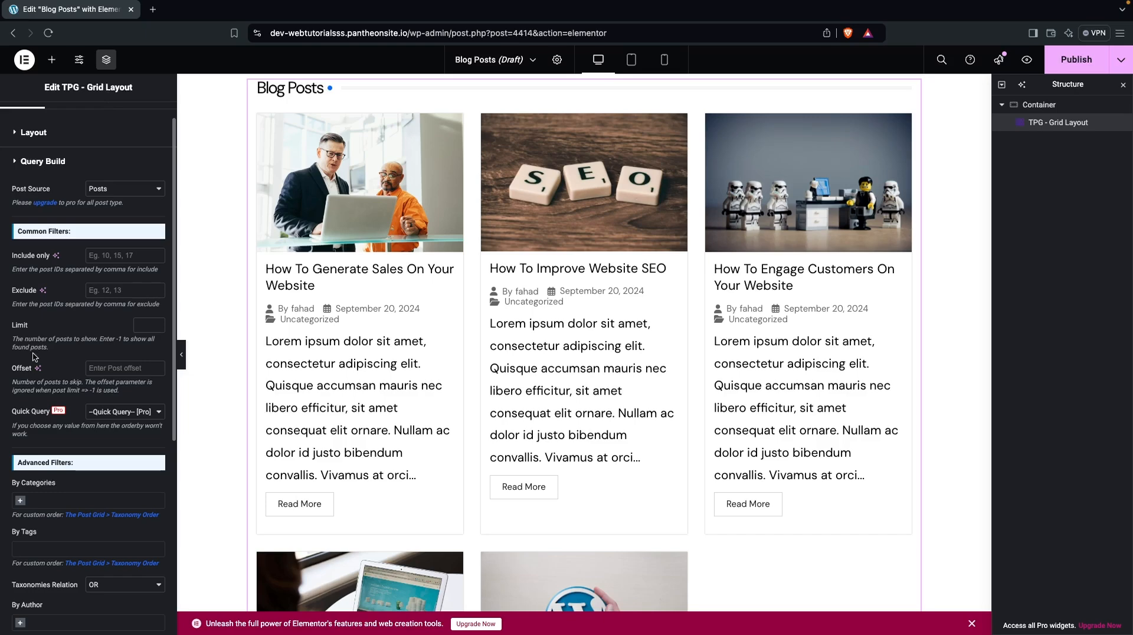
{"action": "scroll", "coordinate": [56, 408], "scroll_direction": "down", "scroll_amount": 2}
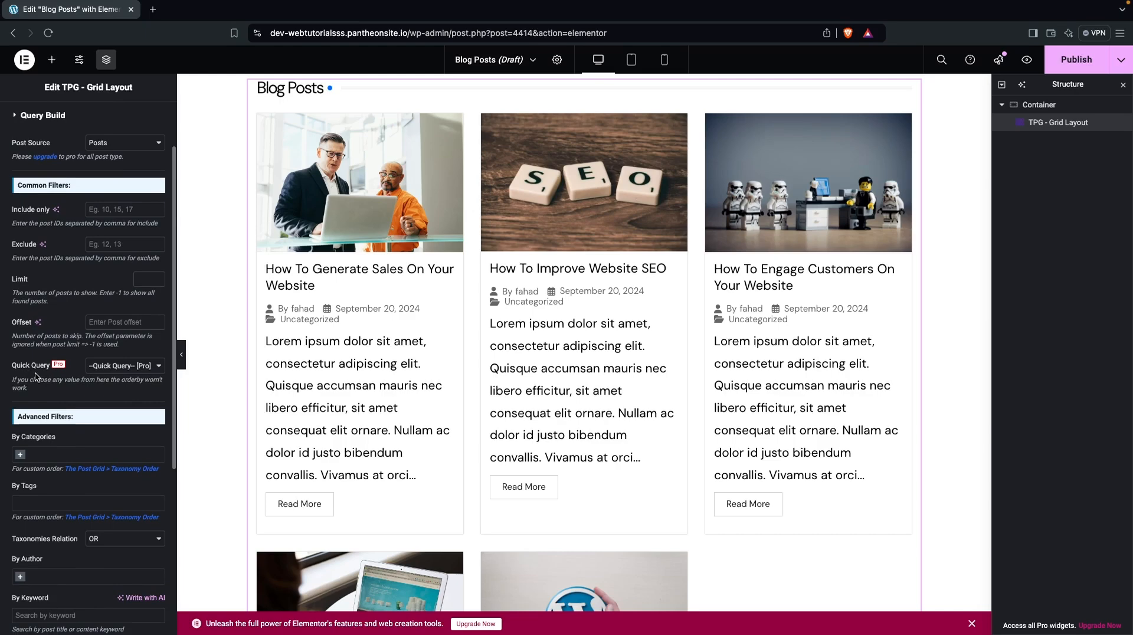
{"action": "scroll", "coordinate": [35, 378], "scroll_direction": "down", "scroll_amount": 5}
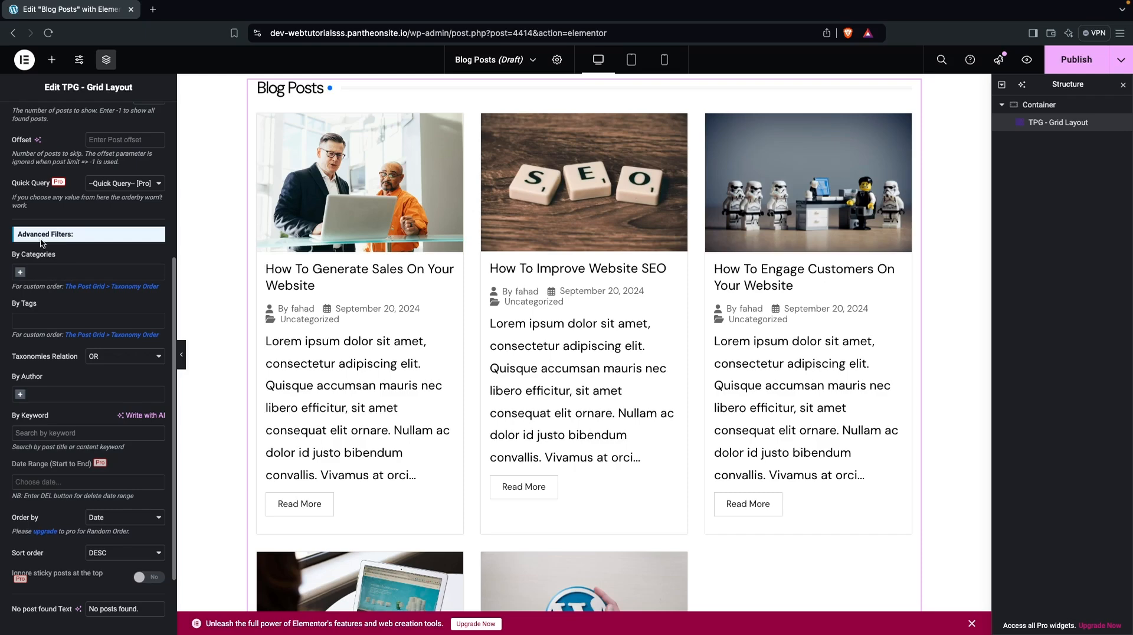
{"action": "scroll", "coordinate": [44, 265], "scroll_direction": "down", "scroll_amount": 1}
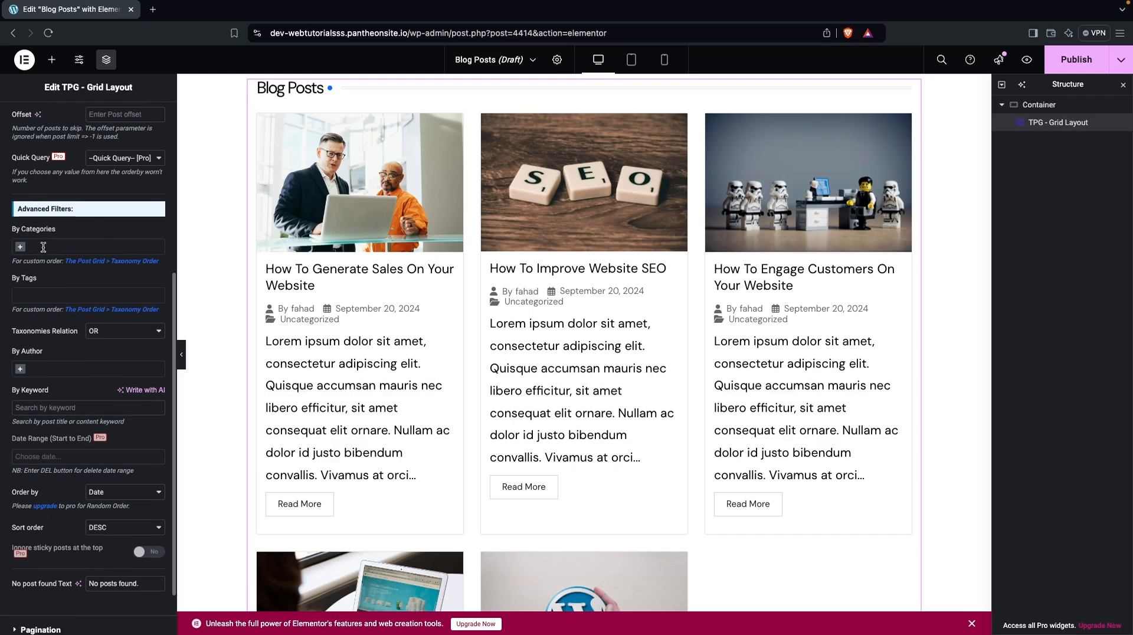
{"action": "scroll", "coordinate": [34, 306], "scroll_direction": "down", "scroll_amount": 2}
Check the choices offered for the query's author filter, Order by and Sort order without changing them
{"action": "left_click", "coordinate": [36, 299]}
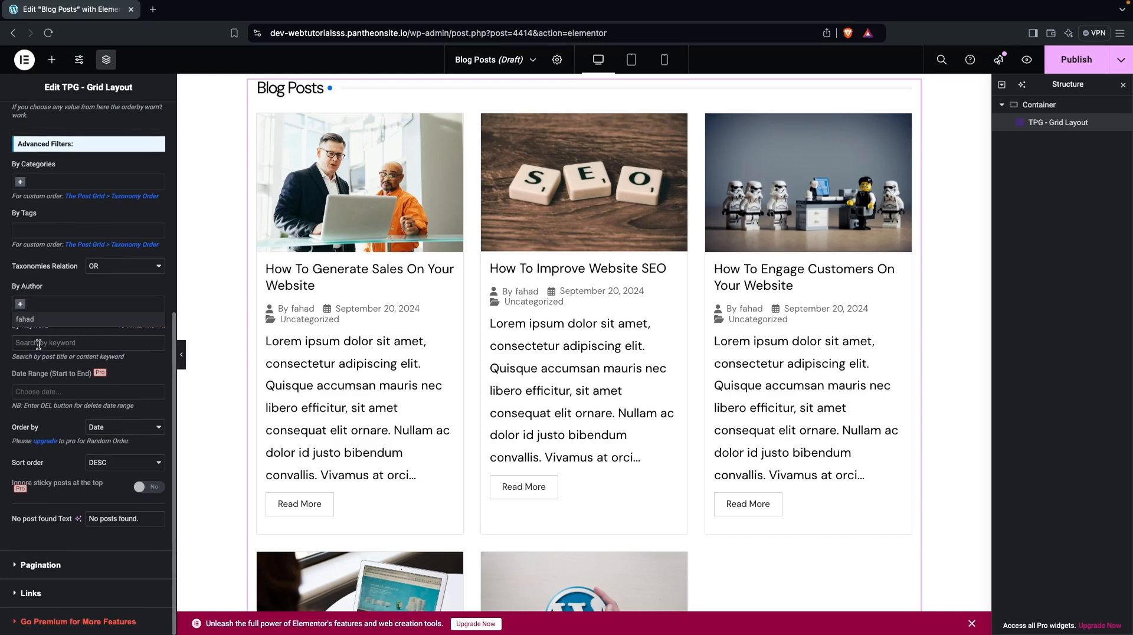
{"action": "left_click", "coordinate": [135, 376]}
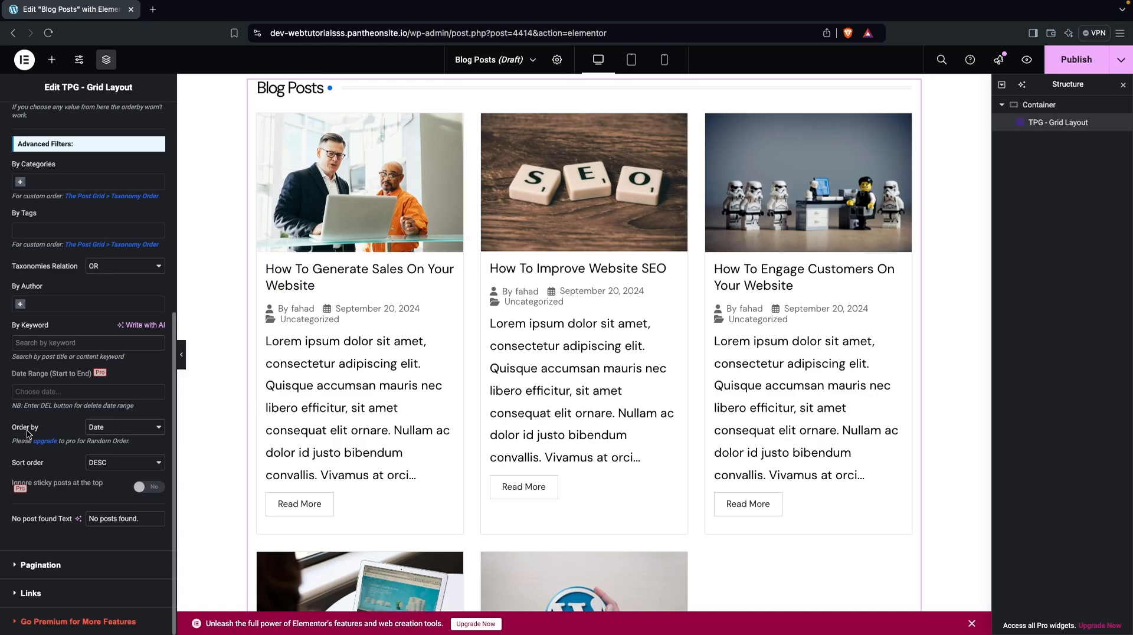
{"action": "left_click", "coordinate": [117, 430]}
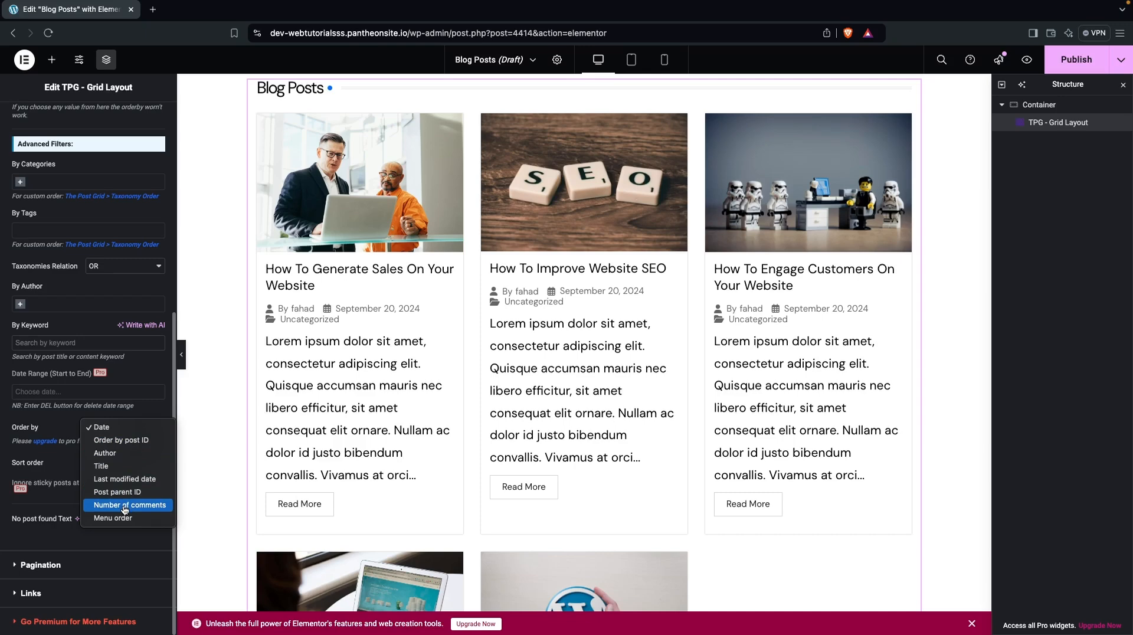
{"action": "left_click", "coordinate": [64, 463]}
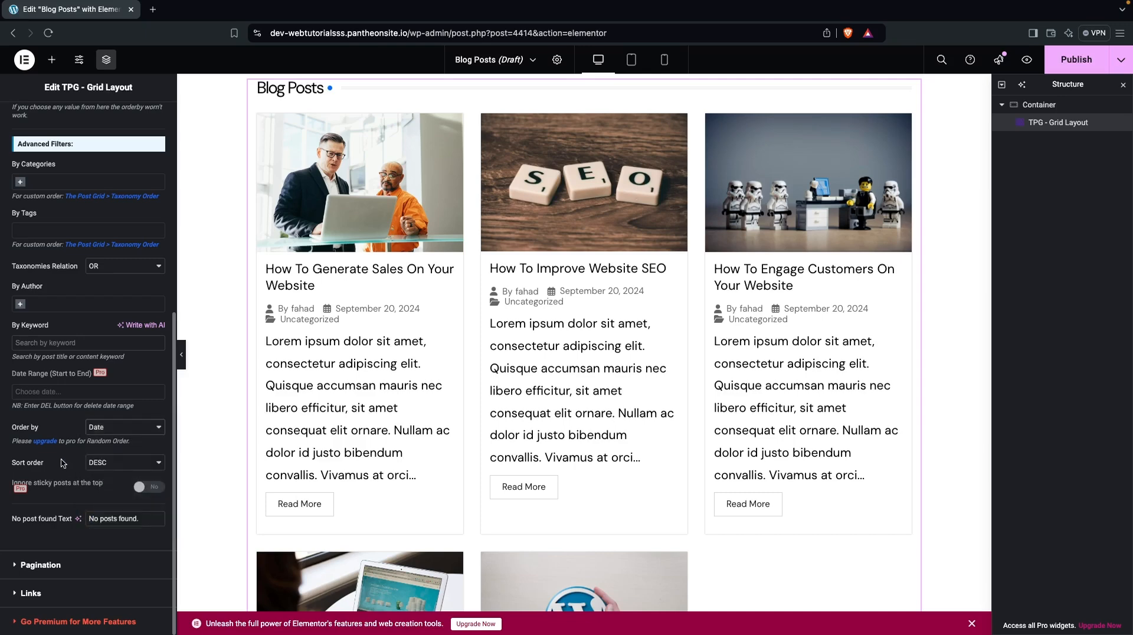
{"action": "left_click", "coordinate": [109, 464]}
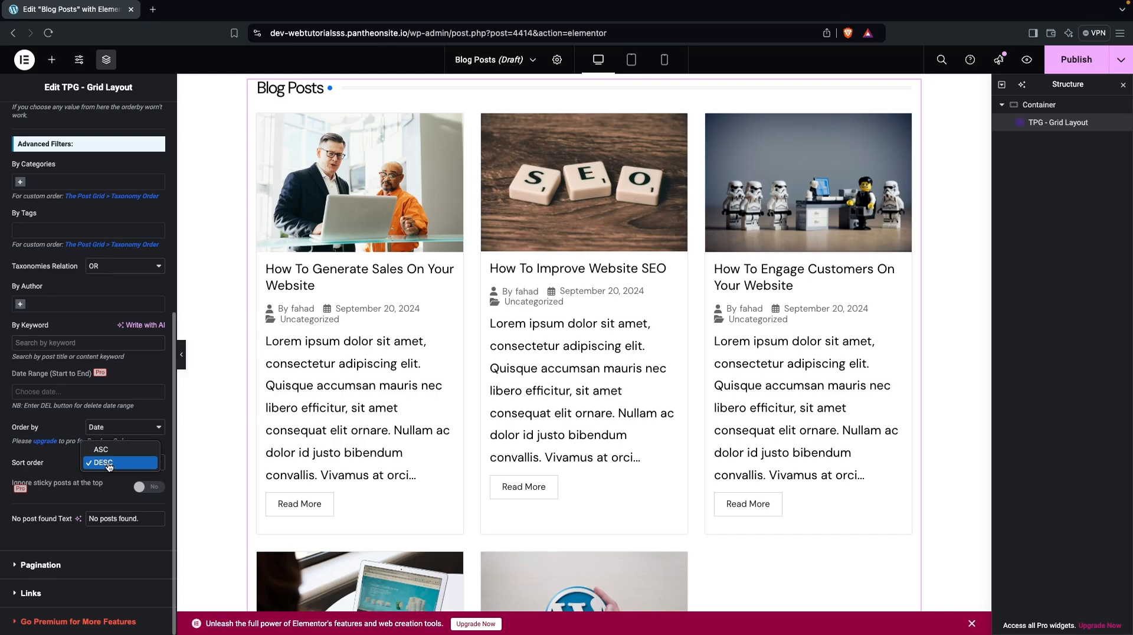
{"action": "left_click", "coordinate": [74, 457]}
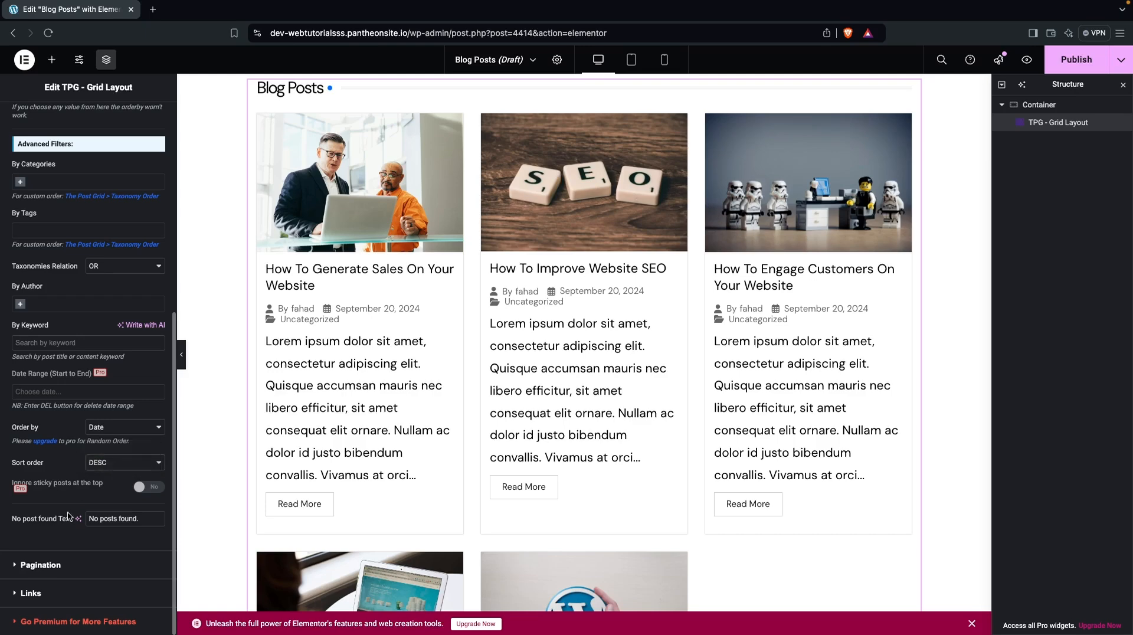
Enable pagination for the post grid and set it to display 3 posts per page
{"action": "left_click", "coordinate": [13, 568]}
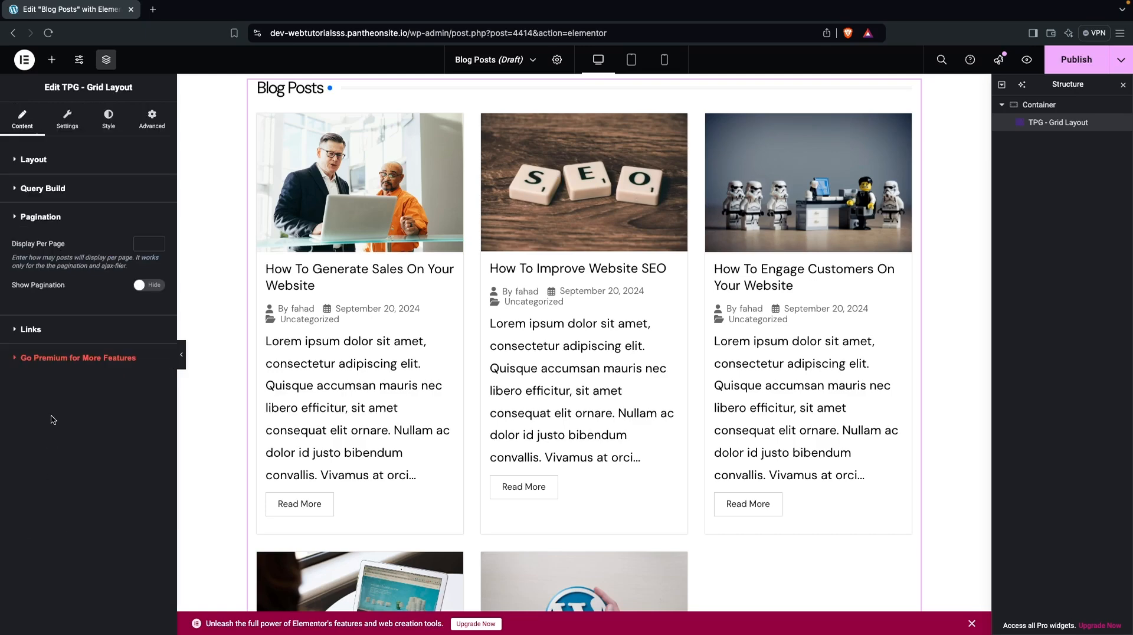
{"action": "left_click", "coordinate": [148, 285]}
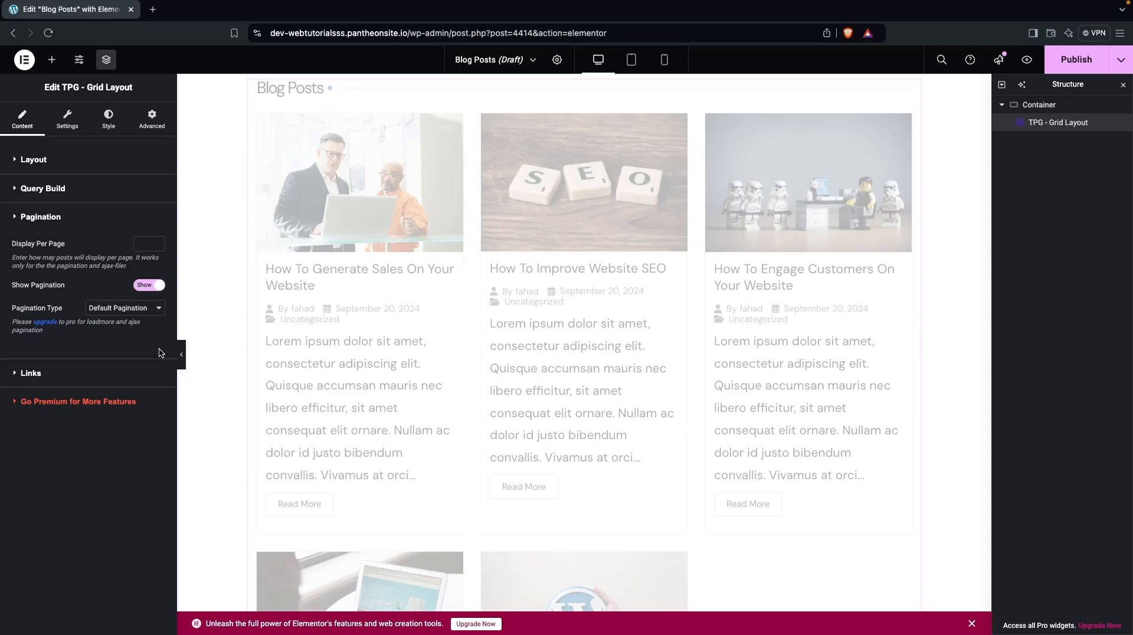
{"action": "scroll", "coordinate": [274, 370], "scroll_direction": "down", "scroll_amount": 8}
{"action": "scroll", "coordinate": [273, 370], "scroll_direction": "up", "scroll_amount": 3}
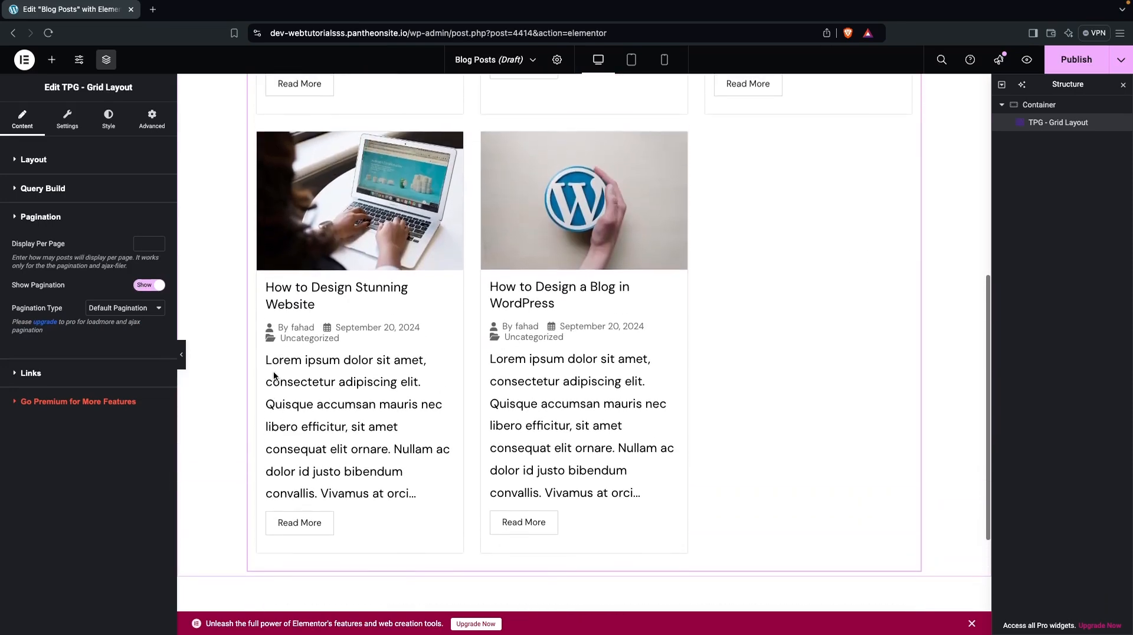
{"action": "scroll", "coordinate": [274, 375], "scroll_direction": "up", "scroll_amount": 3}
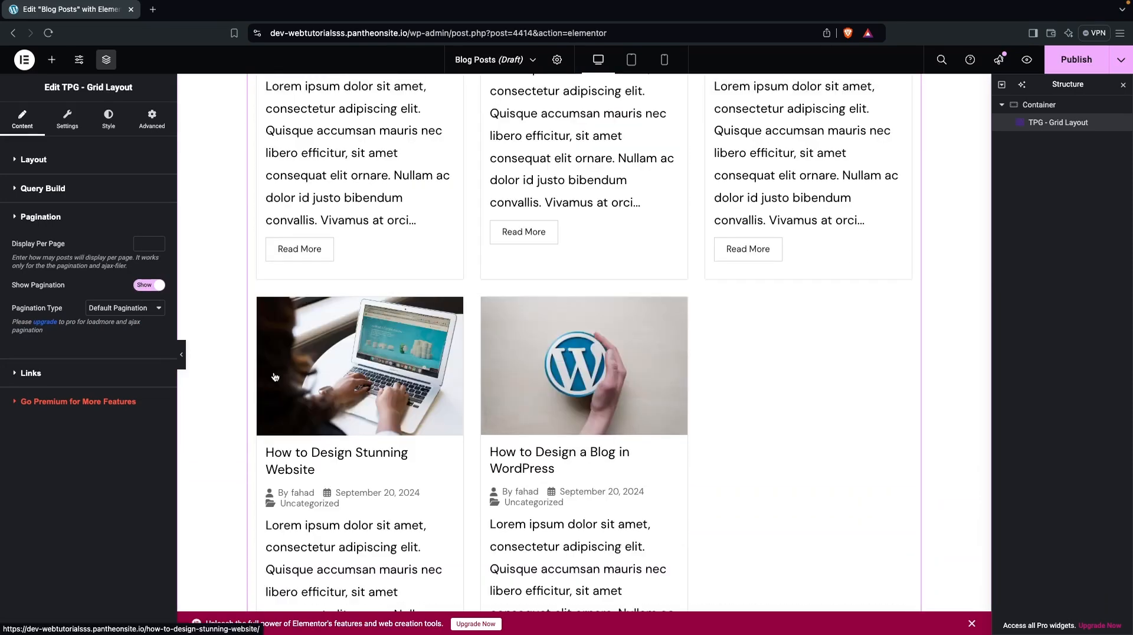
{"action": "scroll", "coordinate": [274, 375], "scroll_direction": "up", "scroll_amount": 2}
{"action": "left_click", "coordinate": [149, 245]}
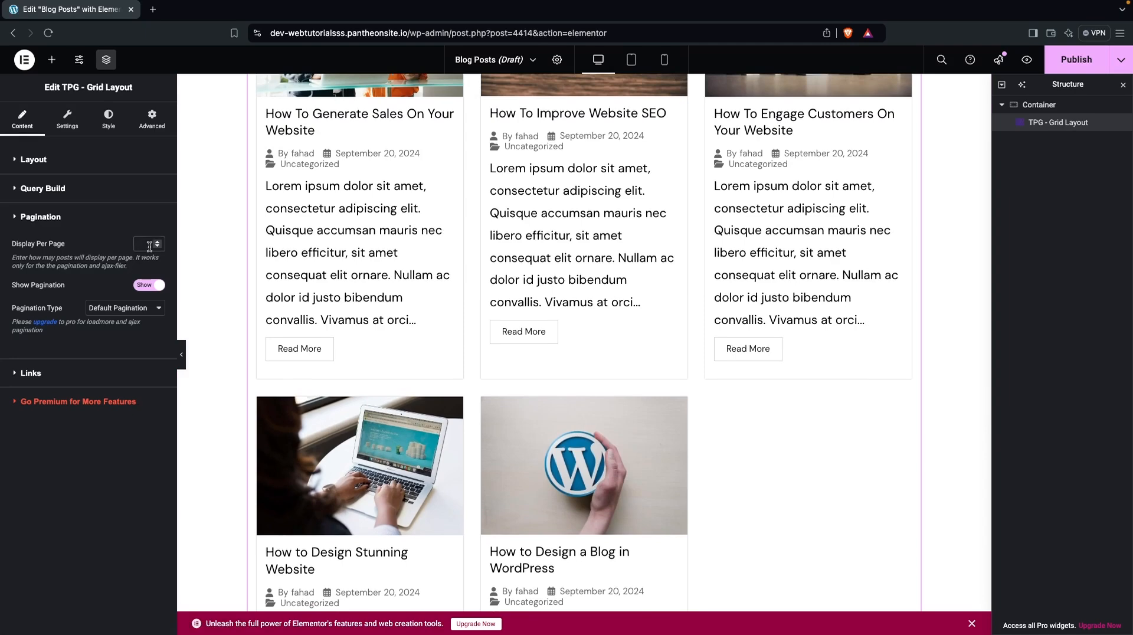
{"action": "type", "text": "3"}
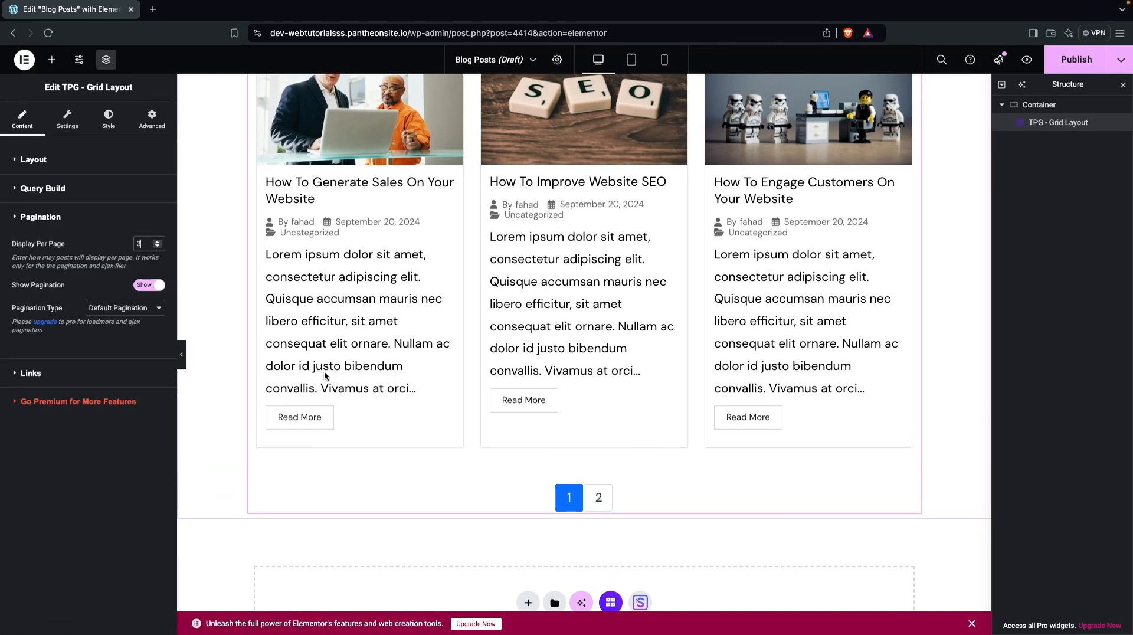
Check which pagination types are available for the grid
{"action": "left_click", "coordinate": [147, 309]}
{"action": "left_click", "coordinate": [147, 308]}
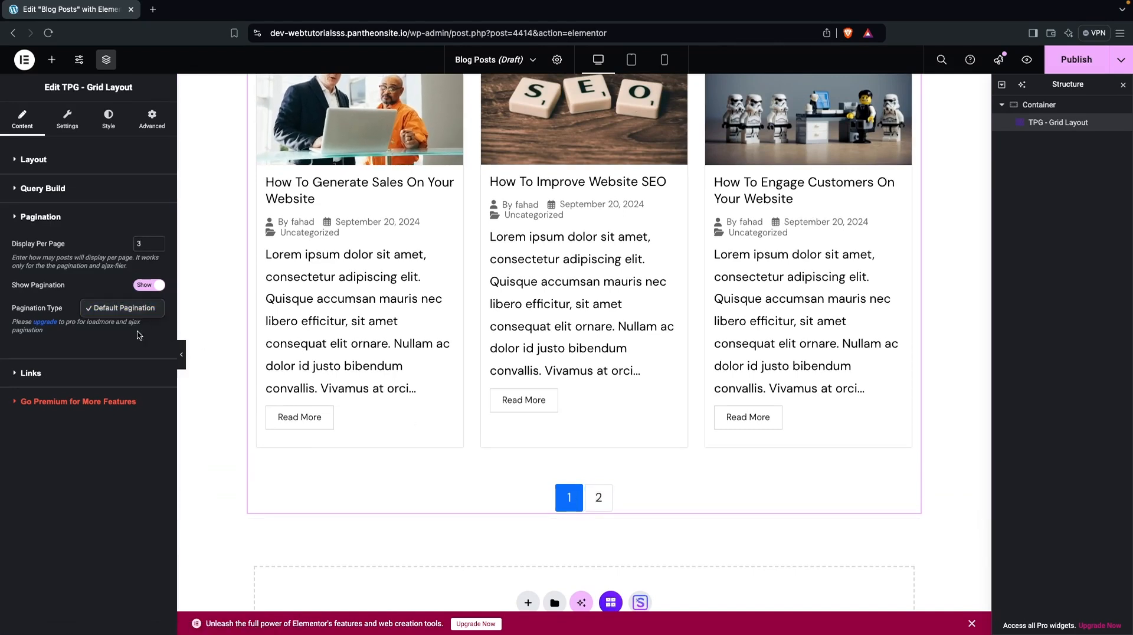
{"action": "left_click", "coordinate": [127, 315]}
{"action": "left_click", "coordinate": [123, 332]}
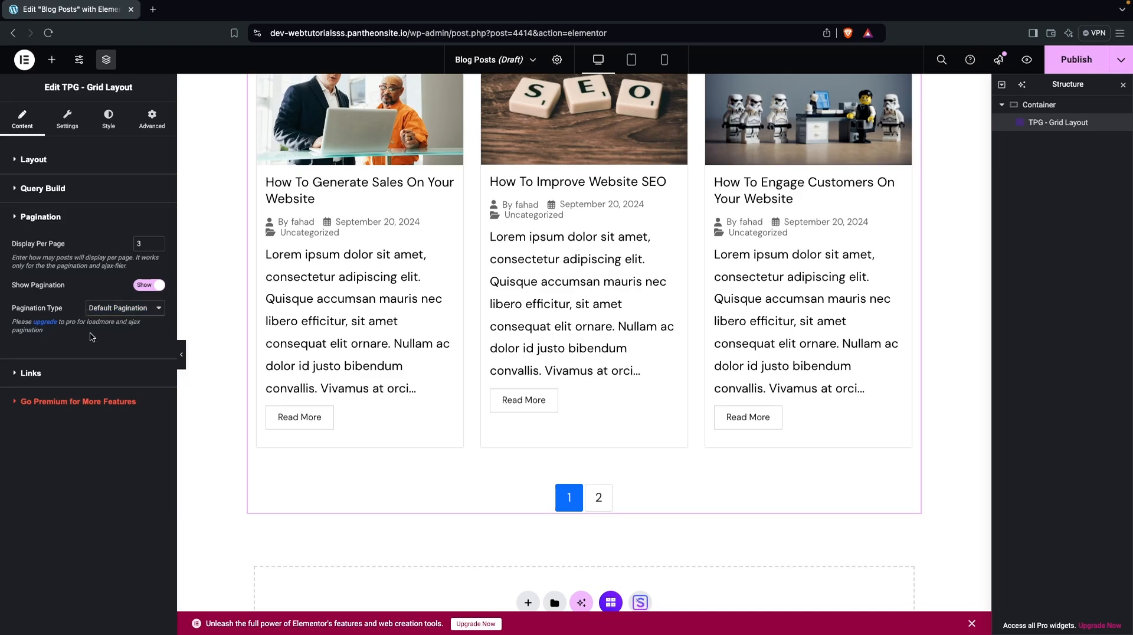
Set the link target of the grid's posts to New Window
{"action": "left_click", "coordinate": [43, 376]}
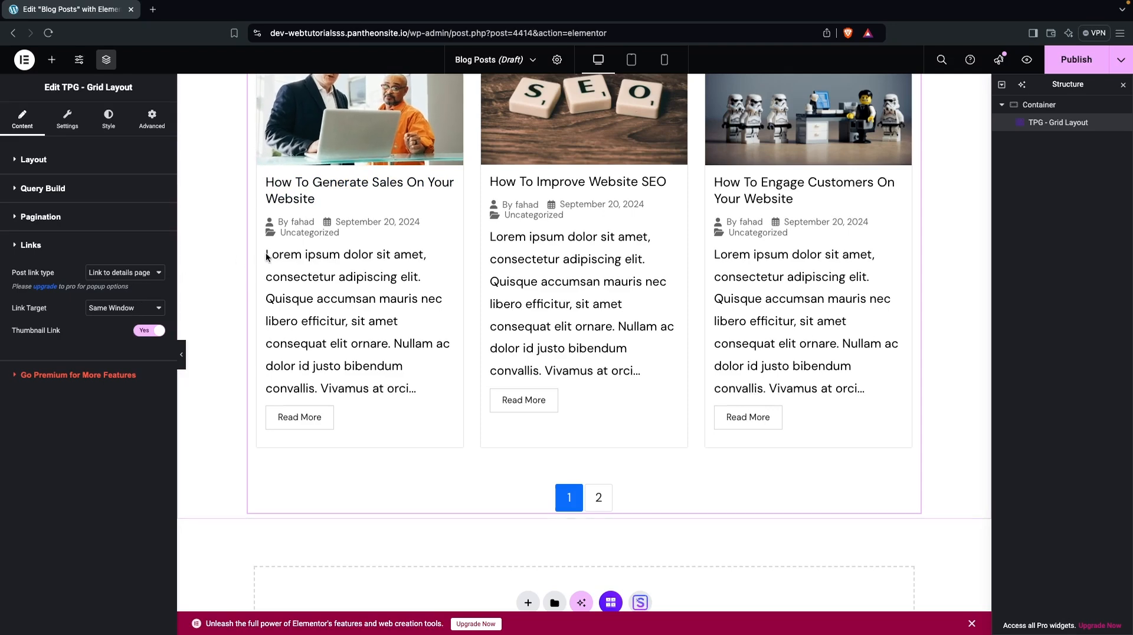
{"action": "left_click", "coordinate": [146, 309]}
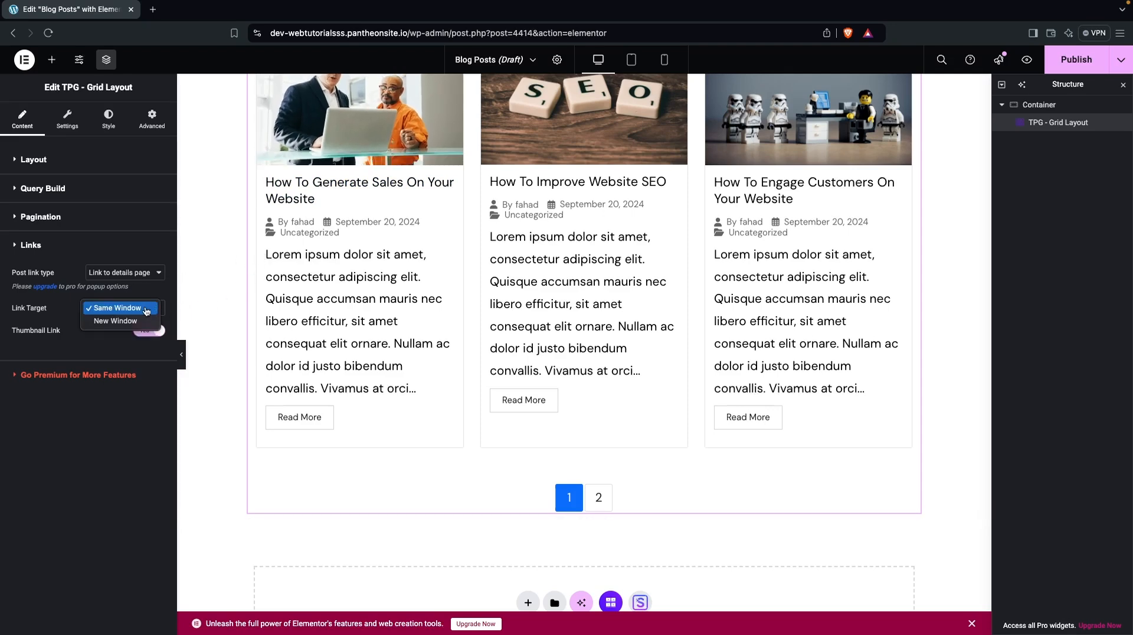
{"action": "left_click", "coordinate": [135, 321]}
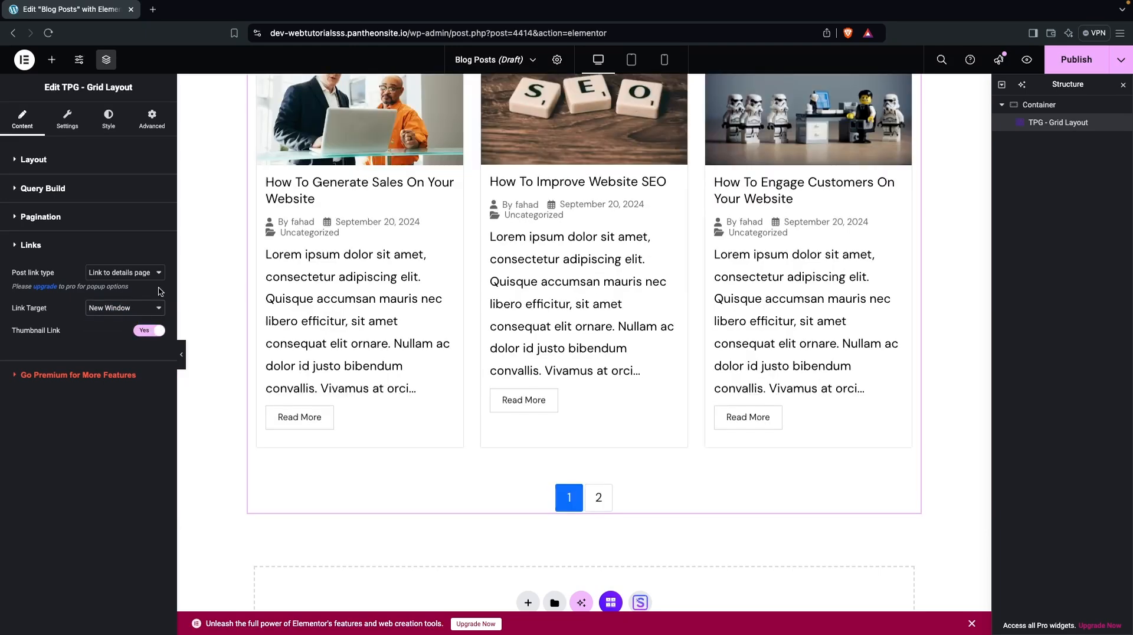
Open WordPress's All Posts list, and open "How To Generate Sales On Your Website" and "How To Improve Website SEO" for editing in separate tabs
{"action": "left_click", "coordinate": [22, 196]}
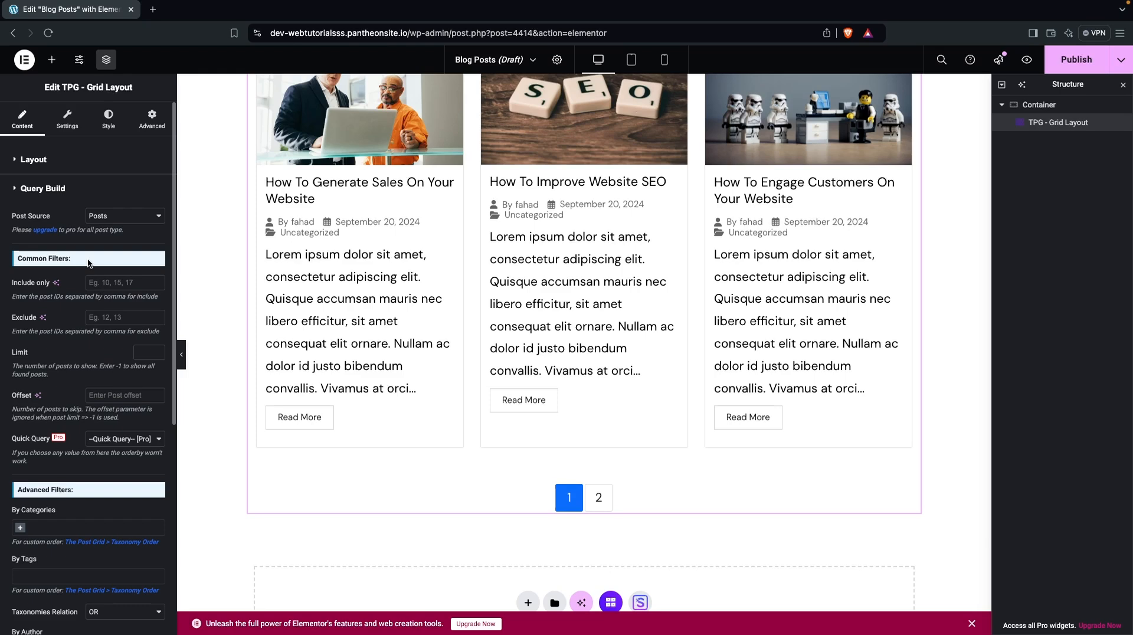
{"action": "left_click", "coordinate": [23, 65]}
{"action": "left_click", "coordinate": [135, 80]}
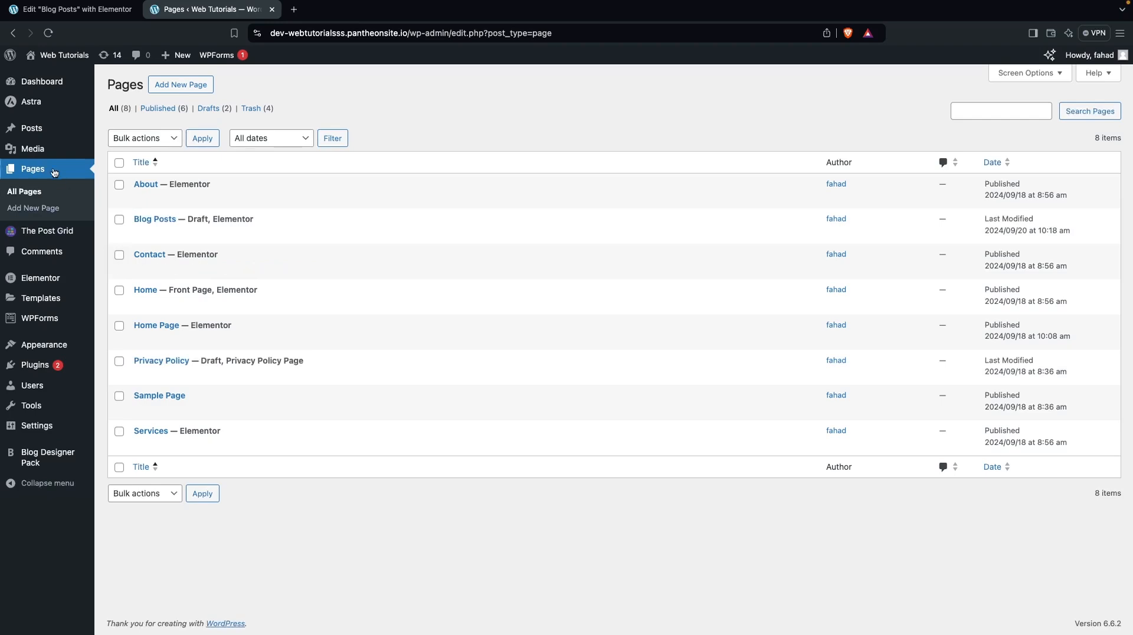
{"action": "mouse_move", "coordinate": [63, 129]}
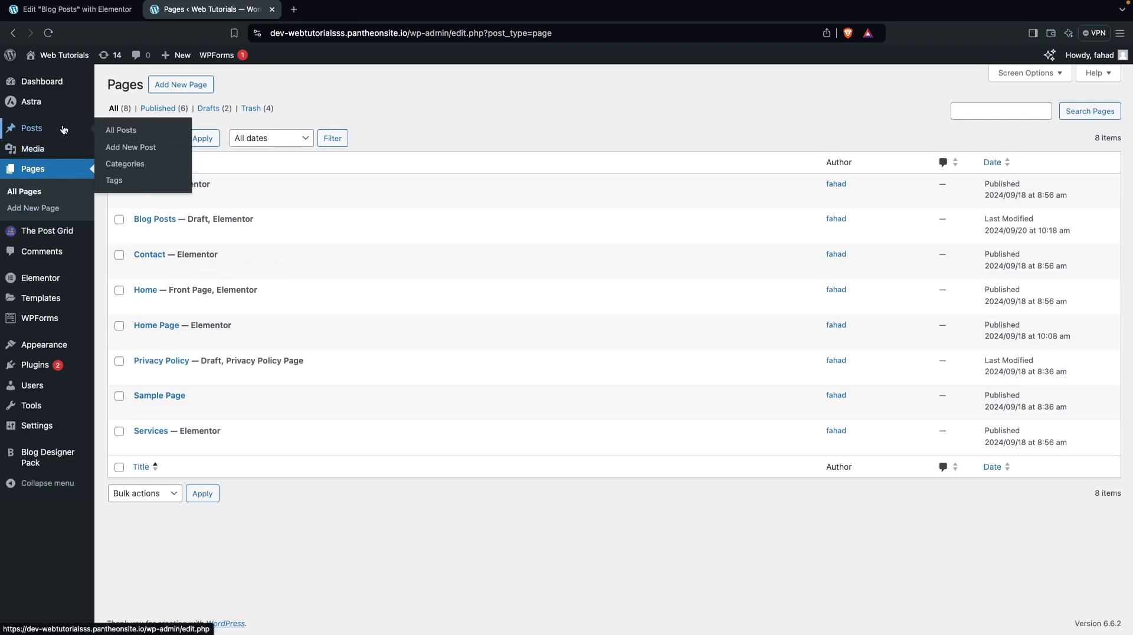
{"action": "left_click", "coordinate": [137, 131]}
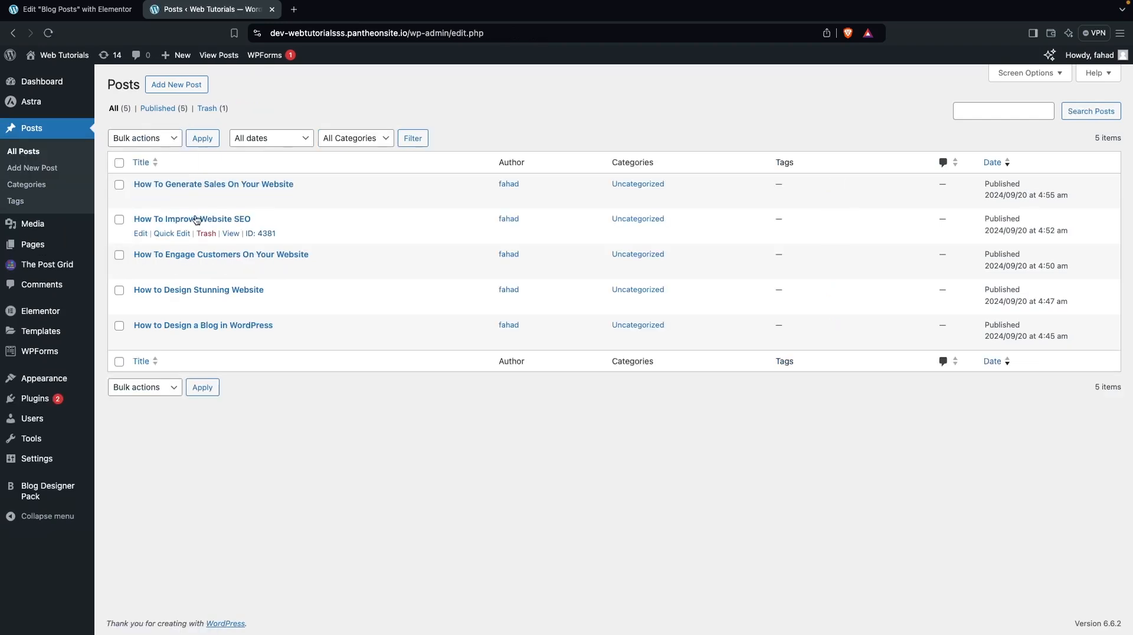
{"action": "left_click", "coordinate": [140, 199], "text": "super"}
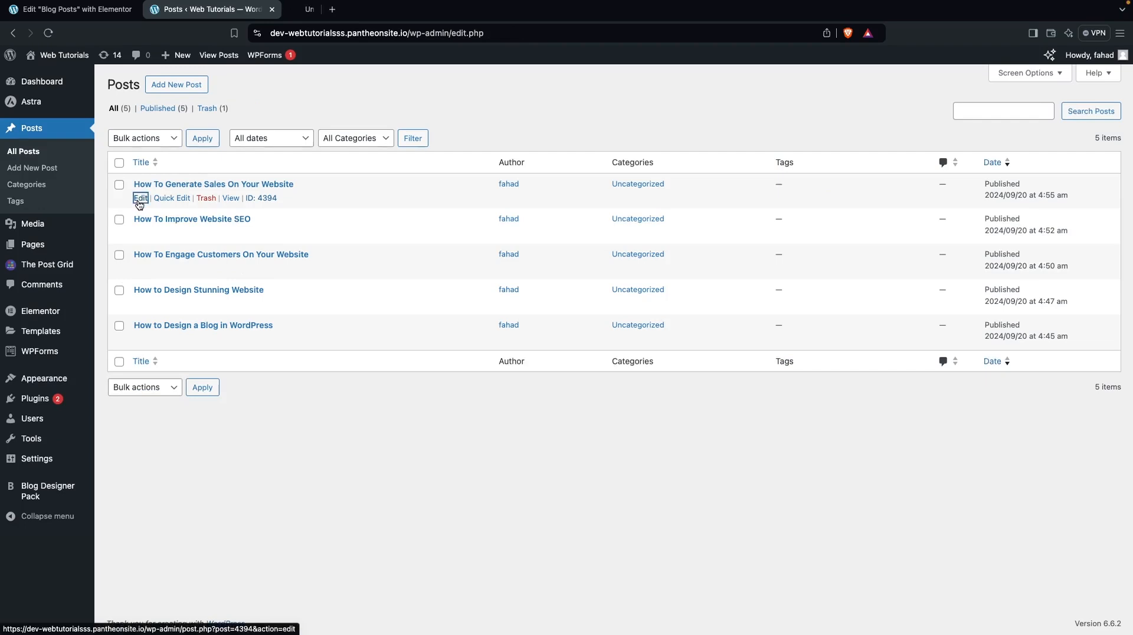
{"action": "left_click", "coordinate": [142, 233], "text": "super"}
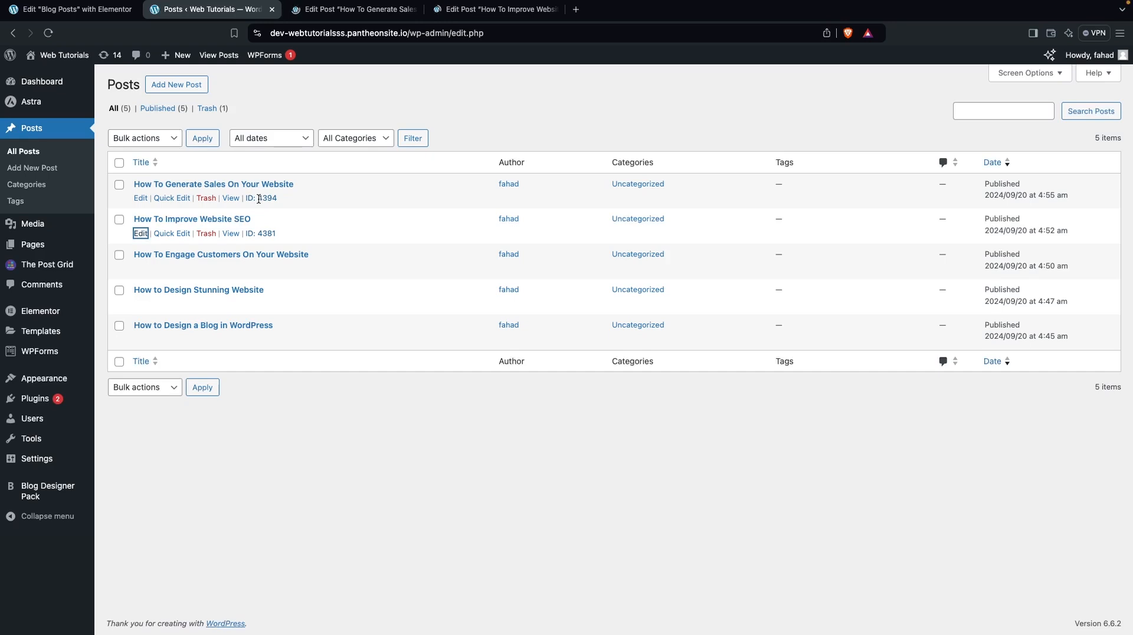
Find the post ID of "How To Generate Sales On Your Website" in its edit page URL and highlight it
{"action": "left_click", "coordinate": [350, 10]}
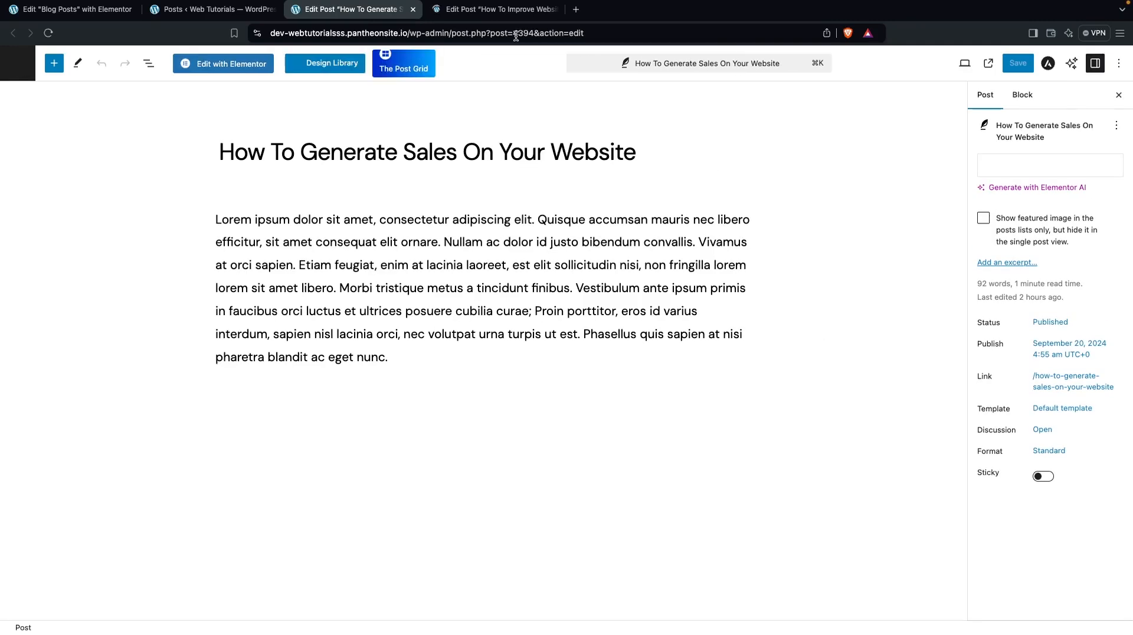
{"action": "left_click", "coordinate": [492, 31]}
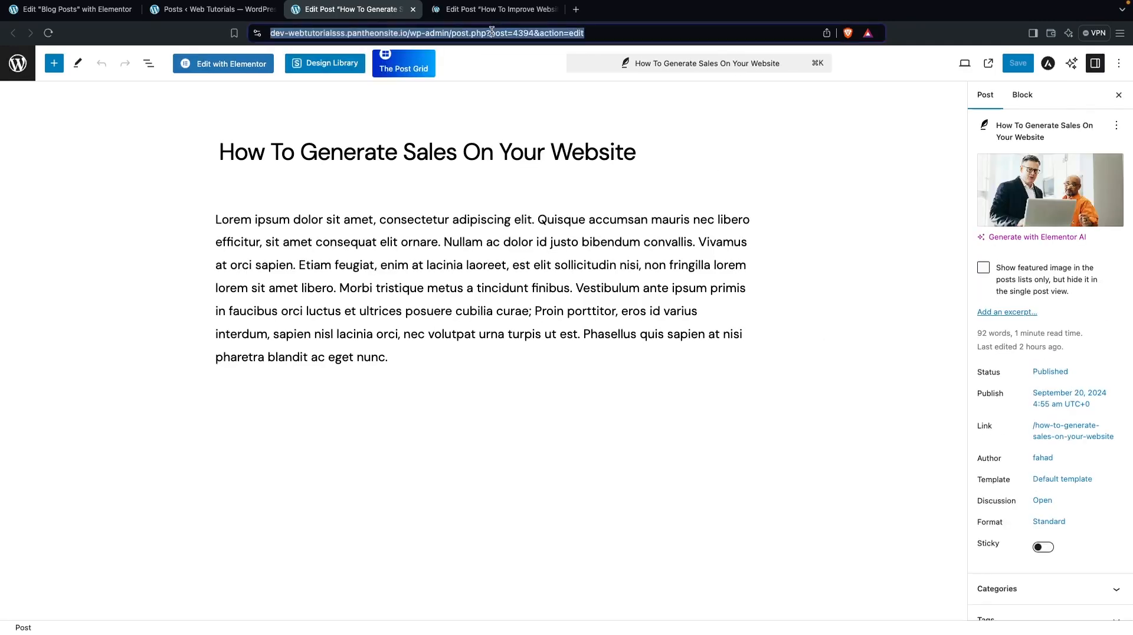
{"action": "left_click", "coordinate": [492, 32]}
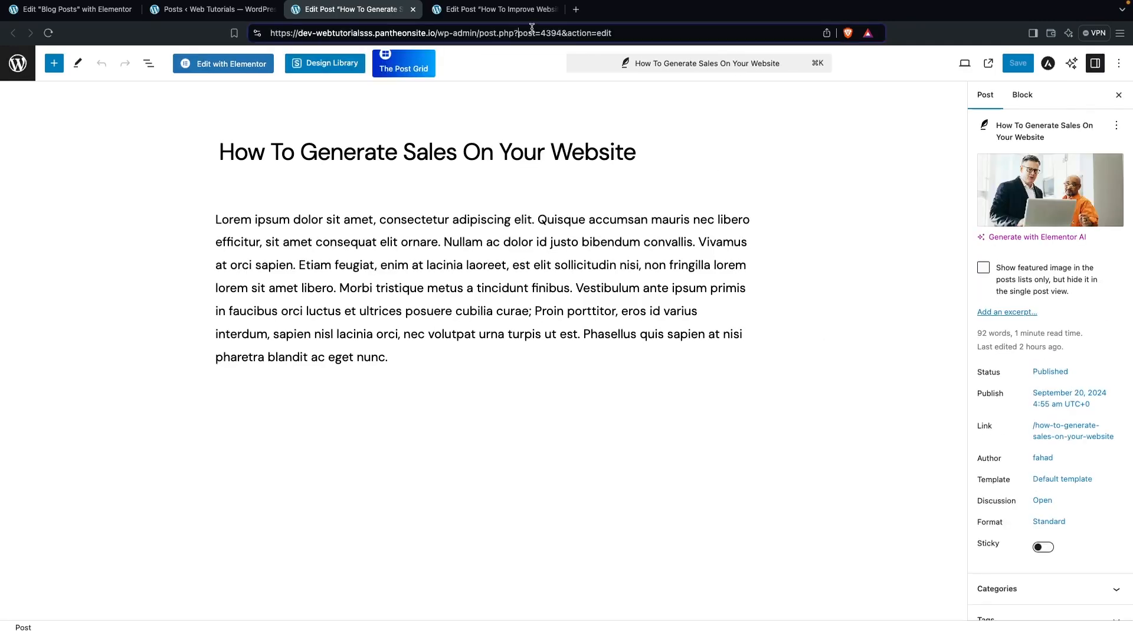
{"action": "key", "text": "shift+Right"}
{"action": "key", "text": "shift+Right"}
{"action": "key", "text": "shift+Right"}
{"action": "key", "text": "shift+Right"}
Find the post ID of "How To Improve Website SEO" in its edit page URL and highlight it
{"action": "left_click", "coordinate": [520, 9]}
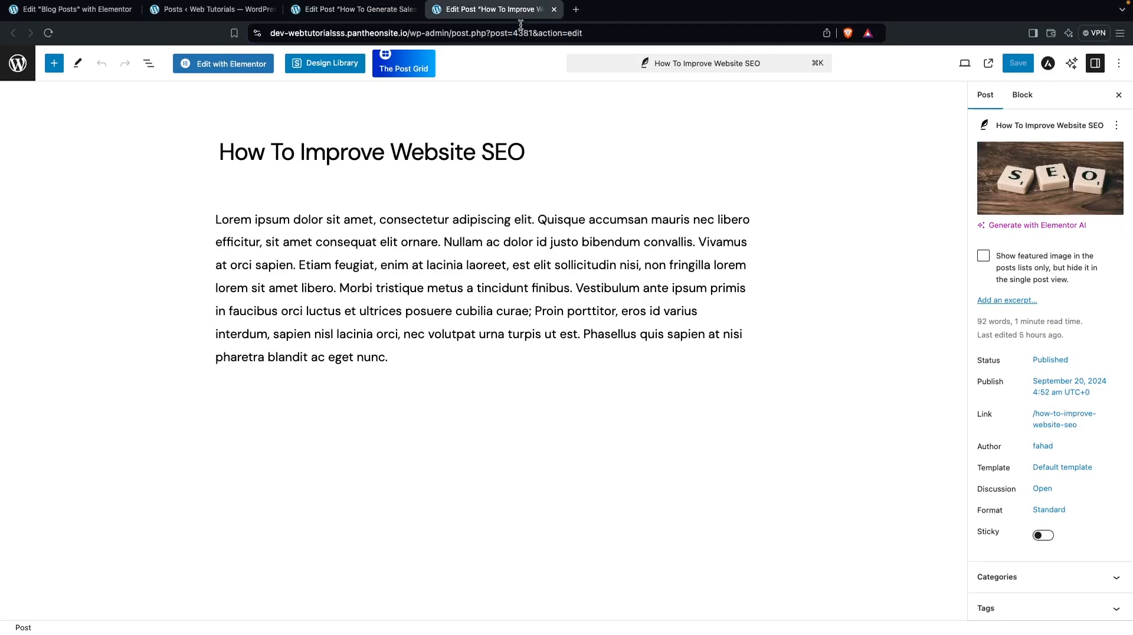
{"action": "left_click", "coordinate": [514, 33]}
{"action": "left_click", "coordinate": [514, 33]}
{"action": "key", "text": "shift+Right"}
{"action": "key", "text": "shift+Right"}
{"action": "key", "text": "shift+Right"}
{"action": "key", "text": "shift+Right"}
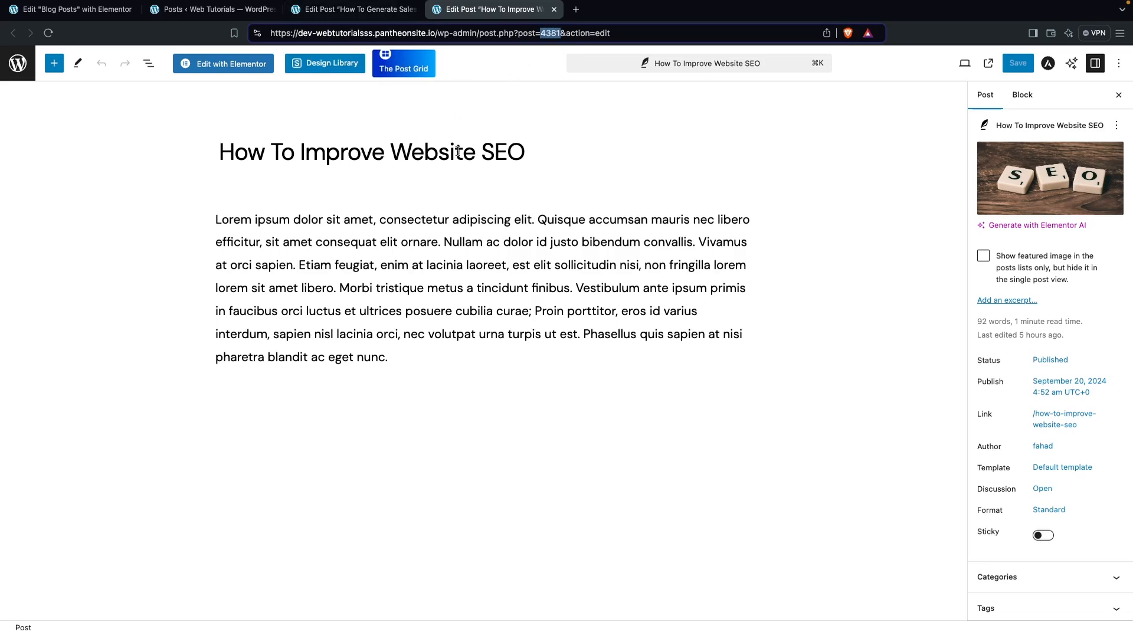
Return to the Blog Posts page in Elementor and set the grid's query to include only post ID 4381
{"action": "left_click", "coordinate": [193, 10]}
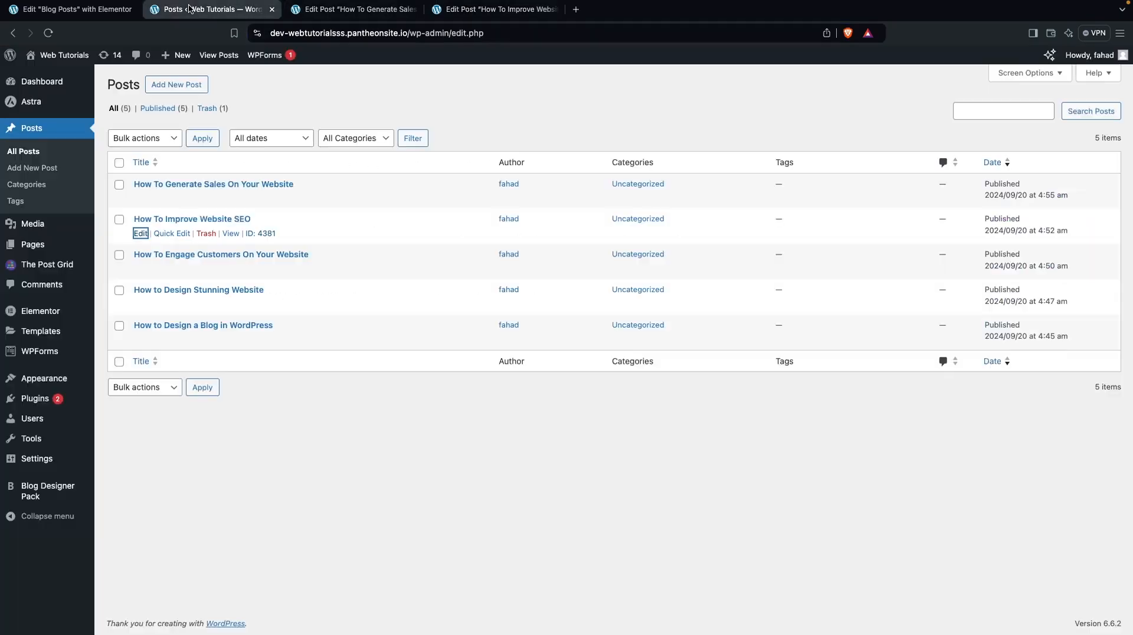
{"action": "left_click", "coordinate": [86, 16]}
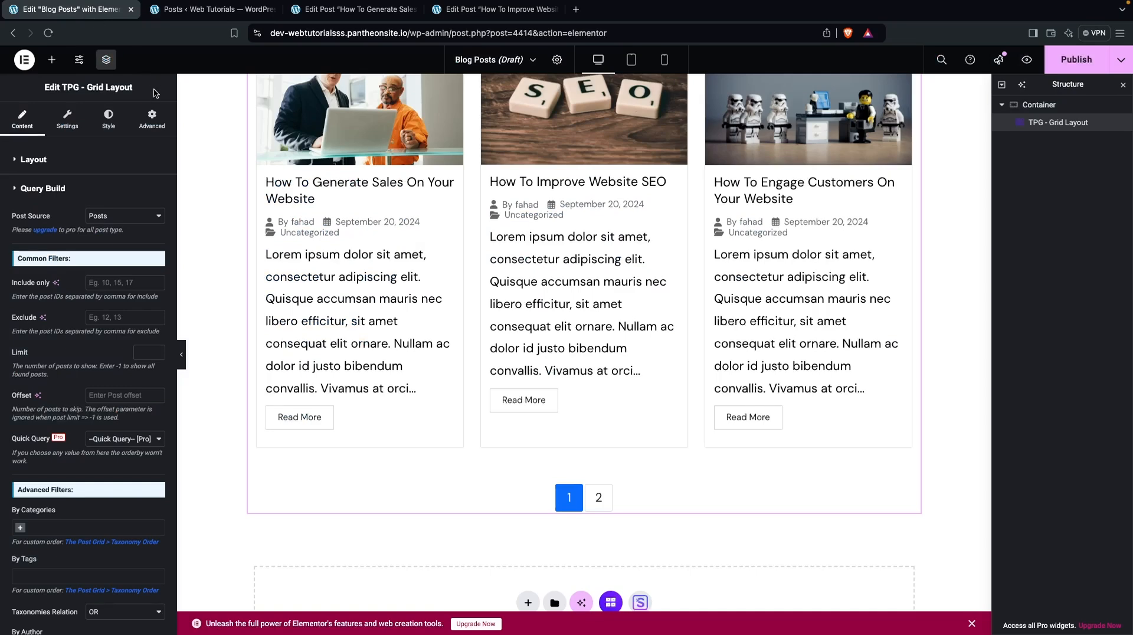
{"action": "left_click", "coordinate": [110, 283]}
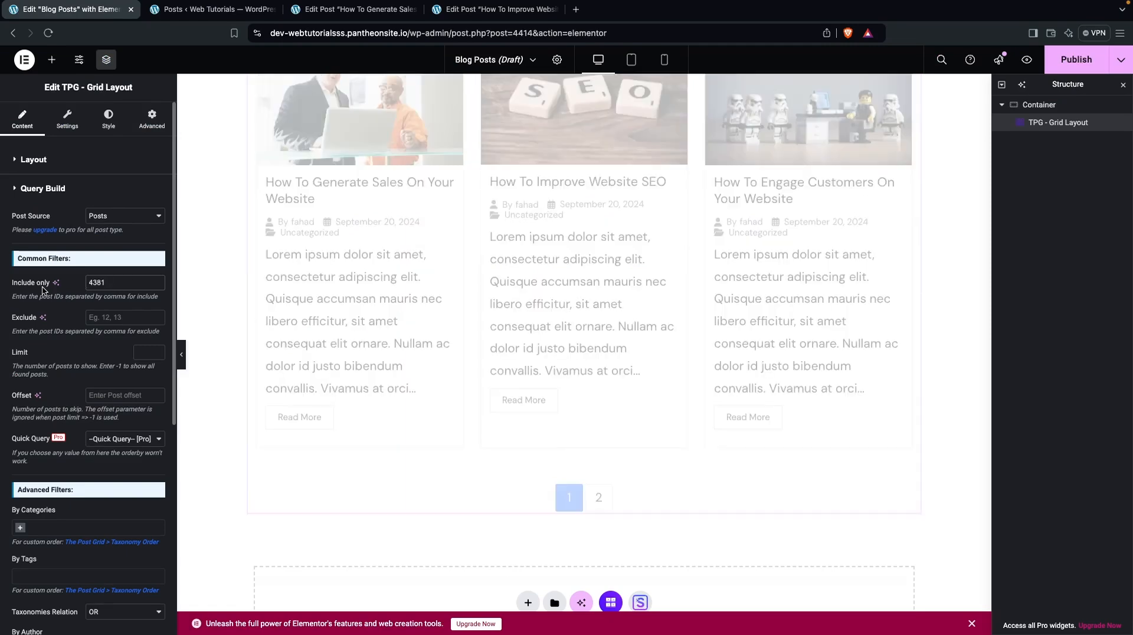
{"action": "scroll", "coordinate": [360, 218], "scroll_direction": "up", "scroll_amount": 2}
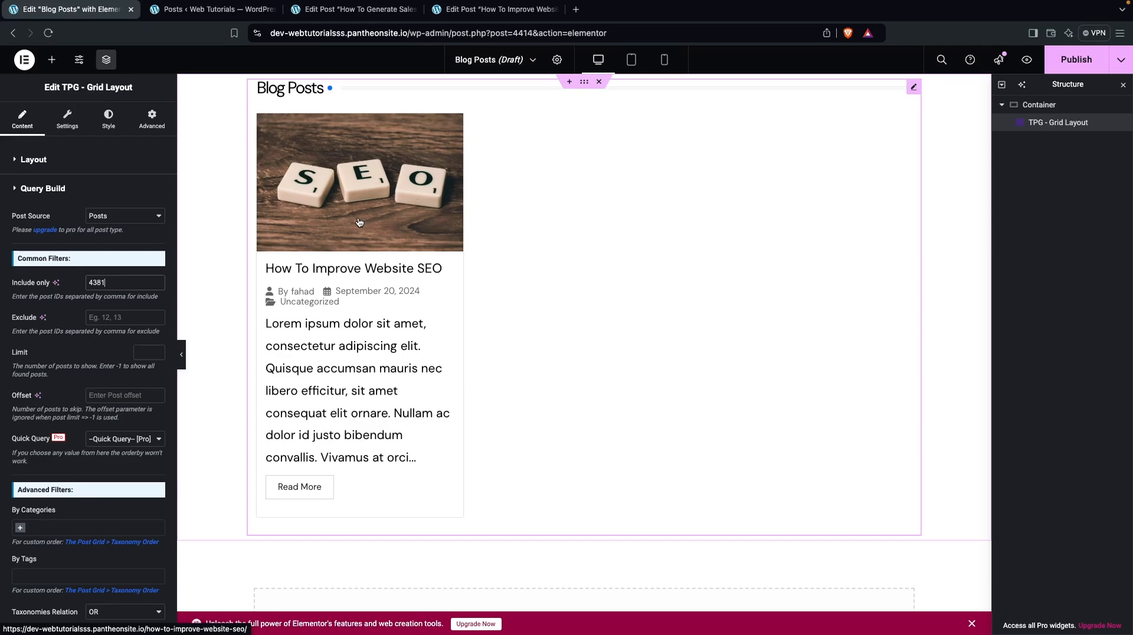
Move post ID 4381 from the query's Include only filter to its Exclude filter
{"action": "double_click", "coordinate": [143, 278]}
{"action": "key", "text": "ctrl+c"}
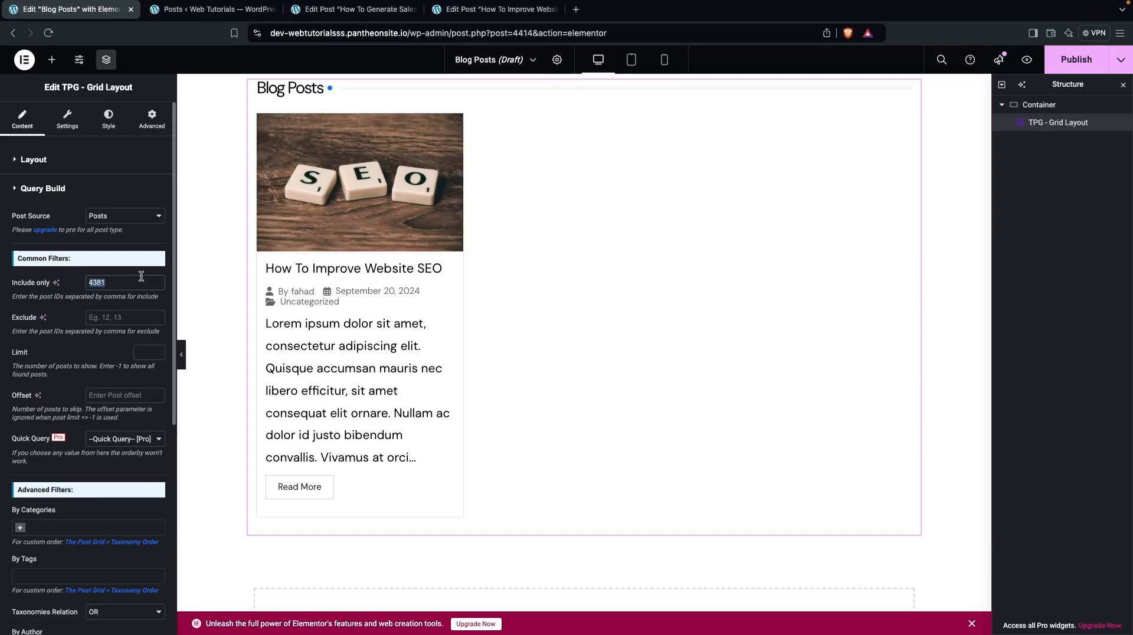
{"action": "key", "text": "BackSpace"}
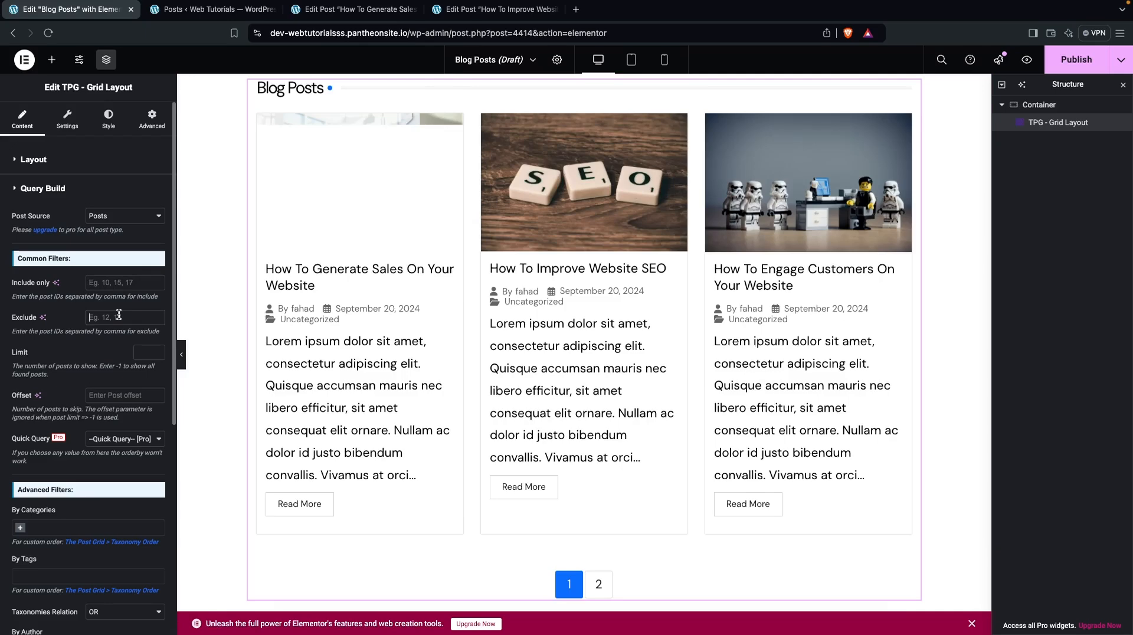
{"action": "key", "text": "ctrl+v"}
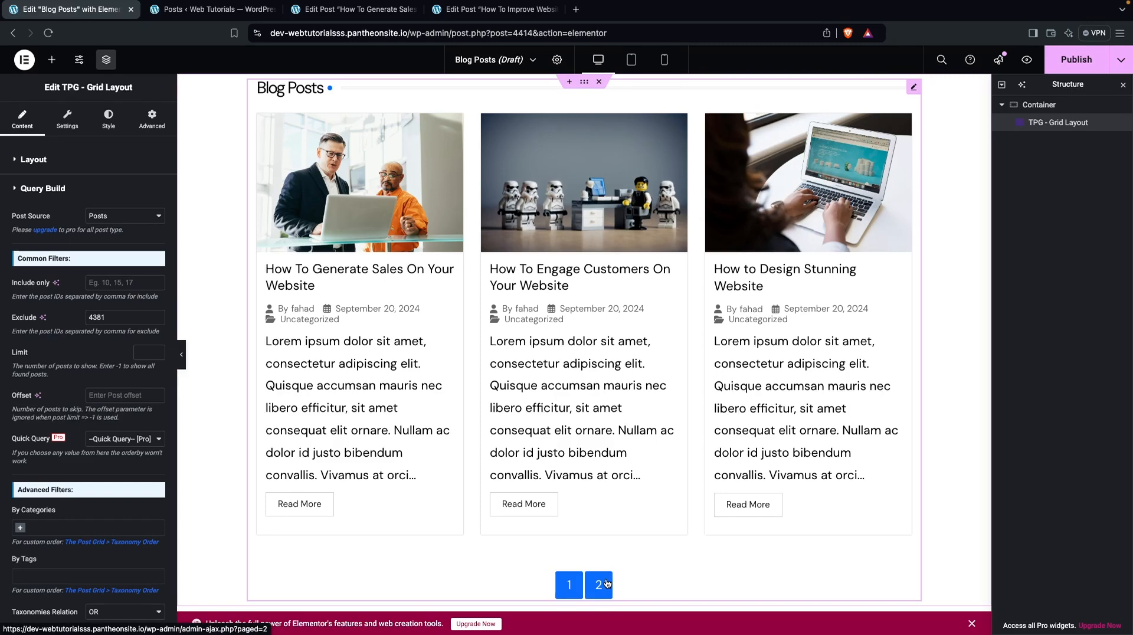
Try the grid with pagination hidden and no per-page value, and restore pagination with 3 posts per page
{"action": "scroll", "coordinate": [122, 414], "scroll_direction": "down", "scroll_amount": 5}
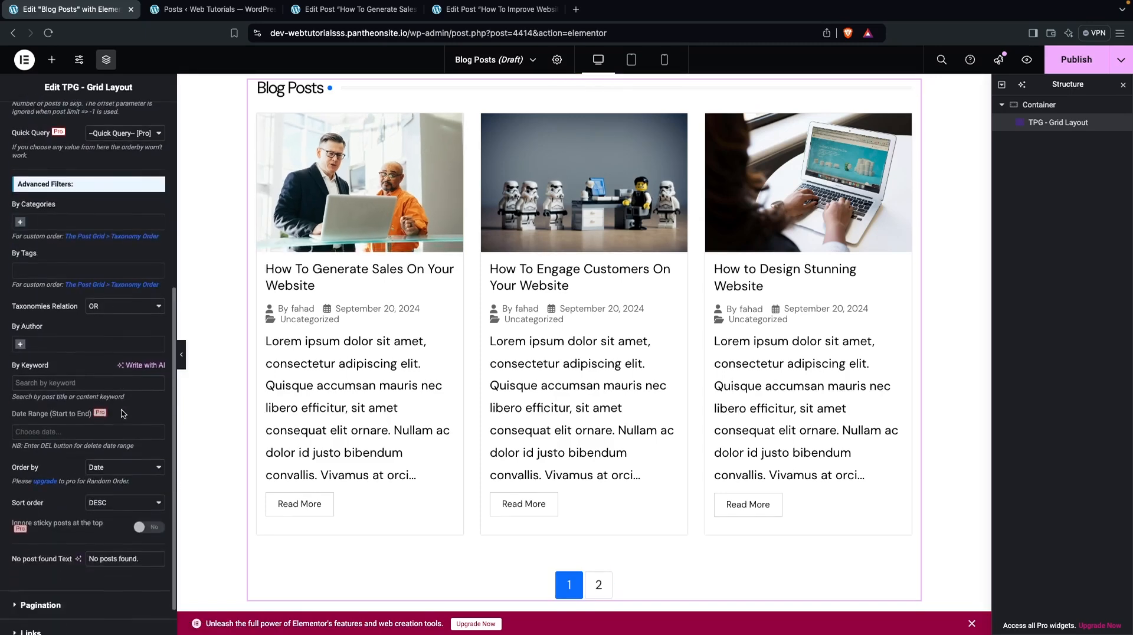
{"action": "left_click", "coordinate": [10, 565]}
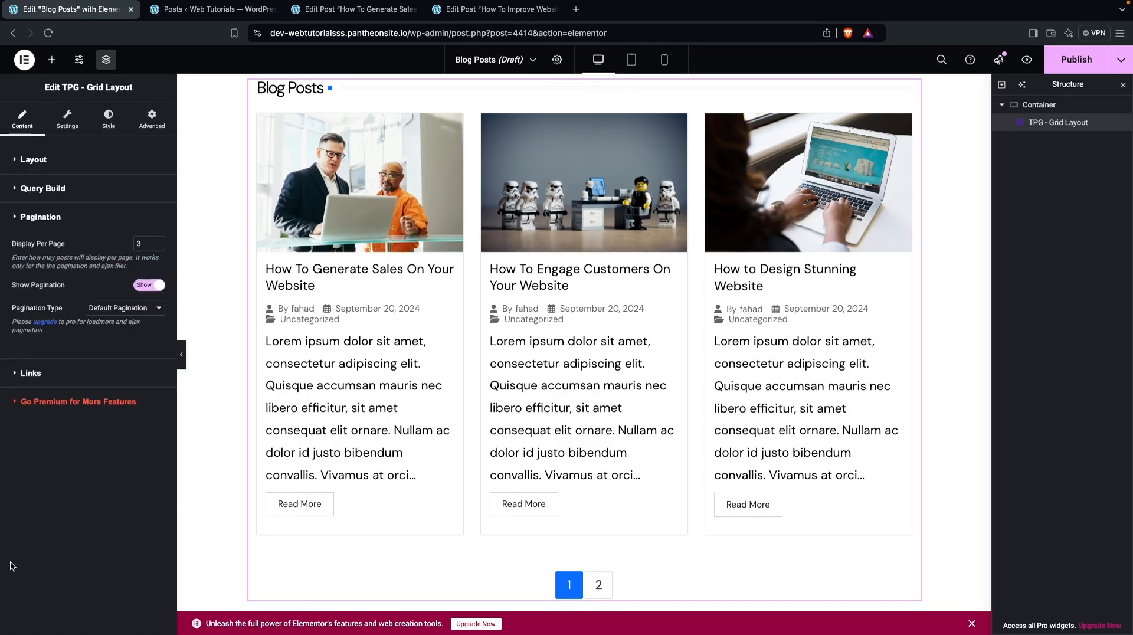
{"action": "left_click", "coordinate": [151, 285]}
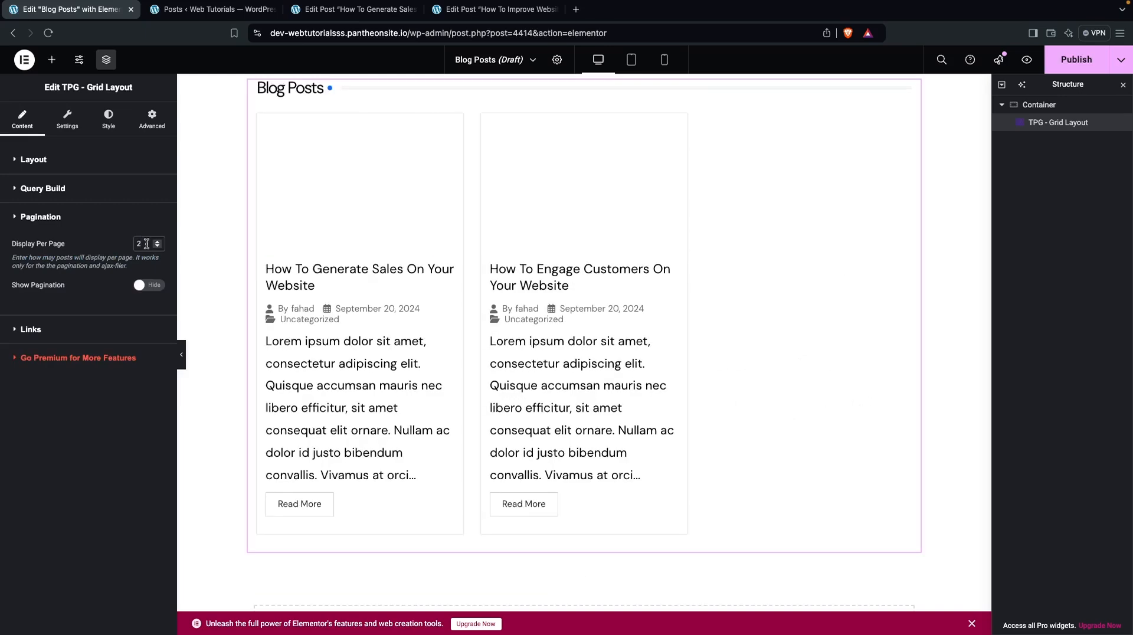
{"action": "double_click", "coordinate": [146, 244]}
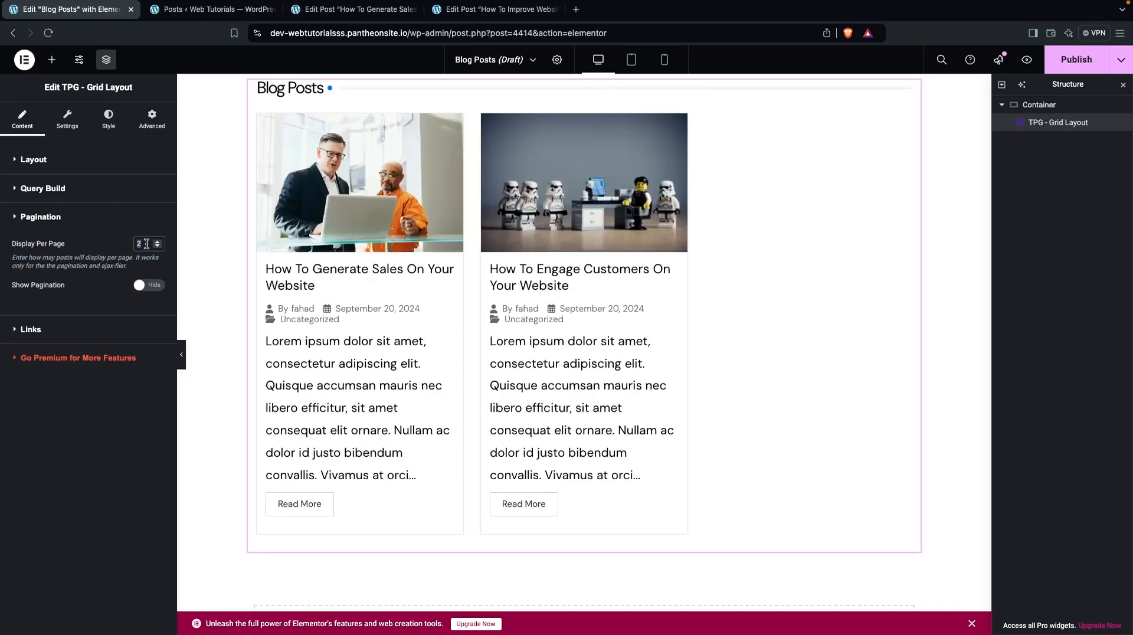
{"action": "key", "text": "BackSpace"}
{"action": "scroll", "coordinate": [317, 333], "scroll_direction": "down", "scroll_amount": 2}
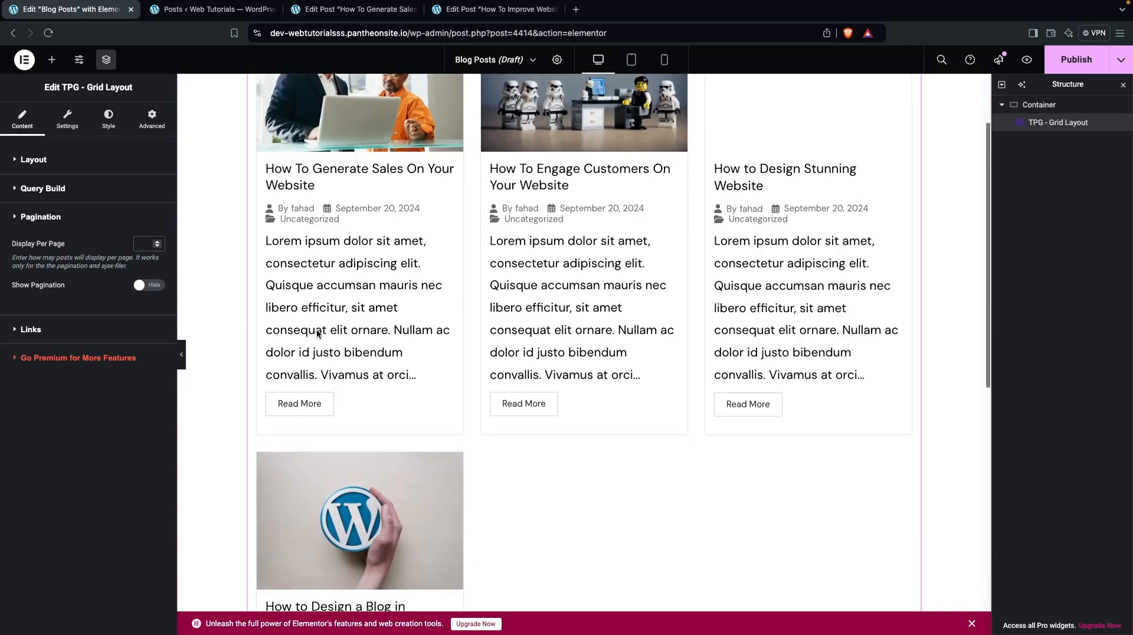
{"action": "scroll", "coordinate": [317, 333], "scroll_direction": "down", "scroll_amount": 3}
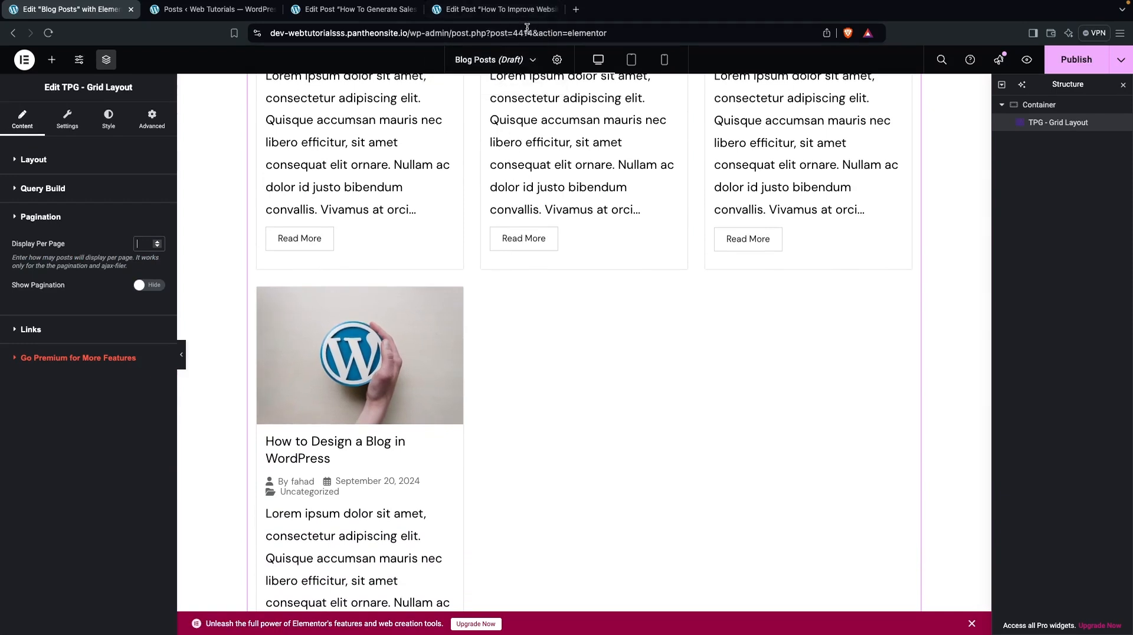
{"action": "scroll", "coordinate": [549, 440], "scroll_direction": "down", "scroll_amount": 2}
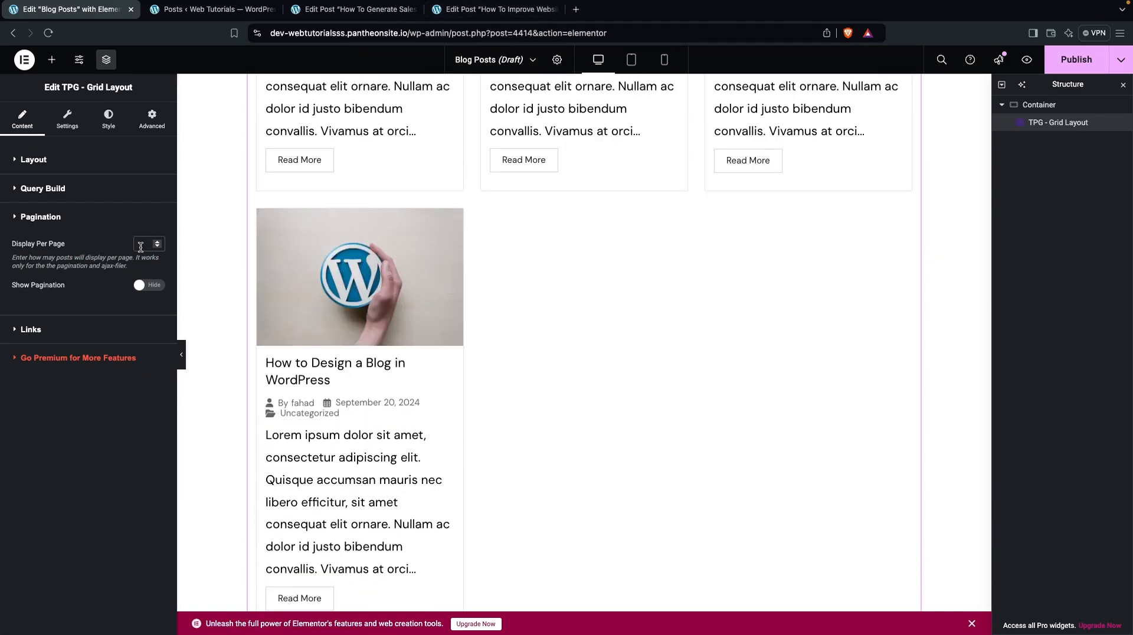
{"action": "type", "text": "3"}
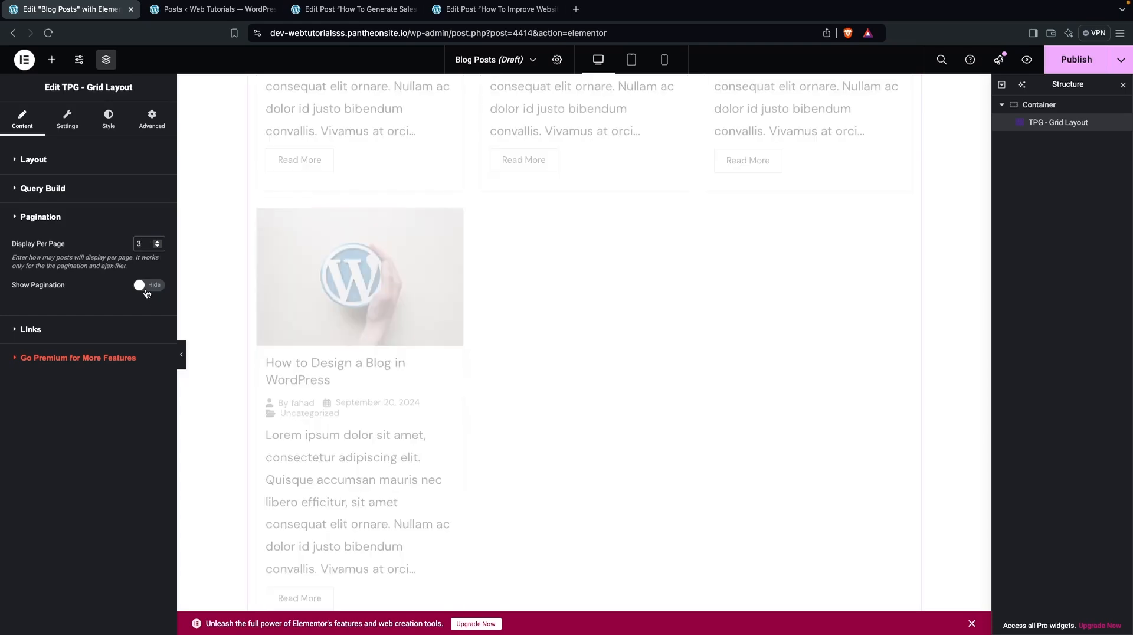
{"action": "left_click", "coordinate": [147, 288]}
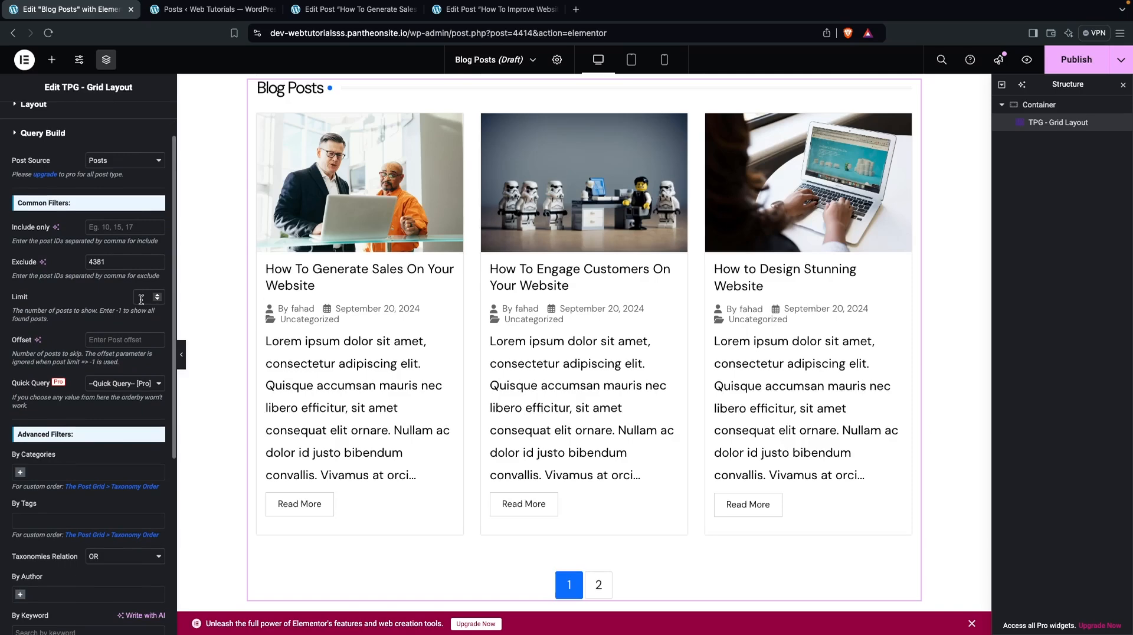
Try query limits of 1, 2, 3 and 4 posts on the grid, and clear the limit again
{"action": "left_click", "coordinate": [141, 297]}
{"action": "type", "text": "1"}
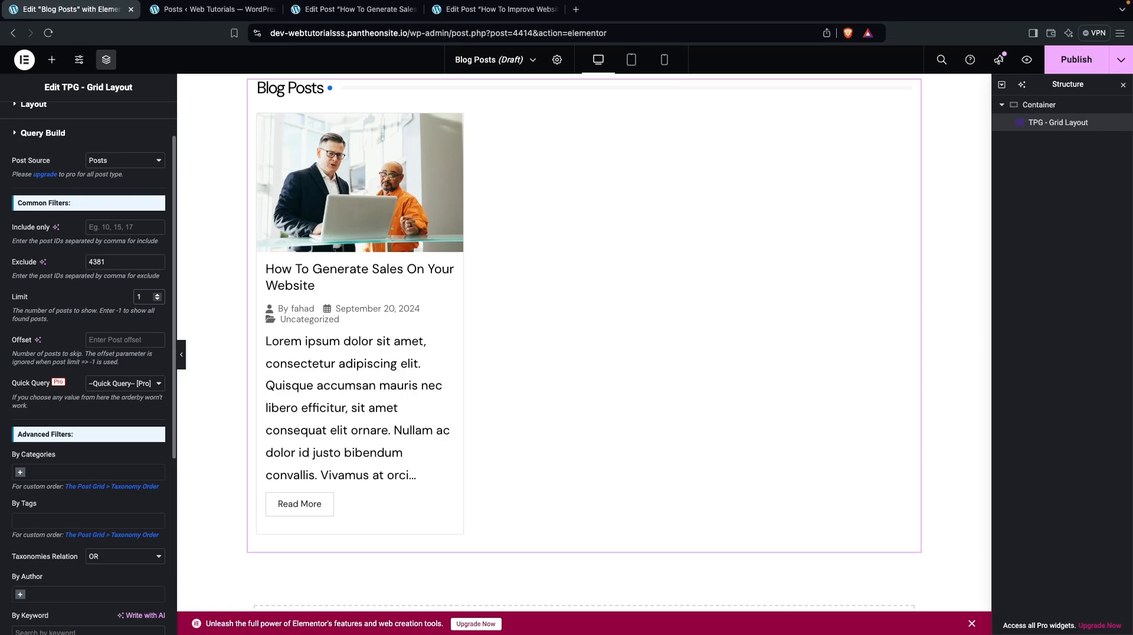
{"action": "key", "text": "BackSpace"}
{"action": "type", "text": "2"}
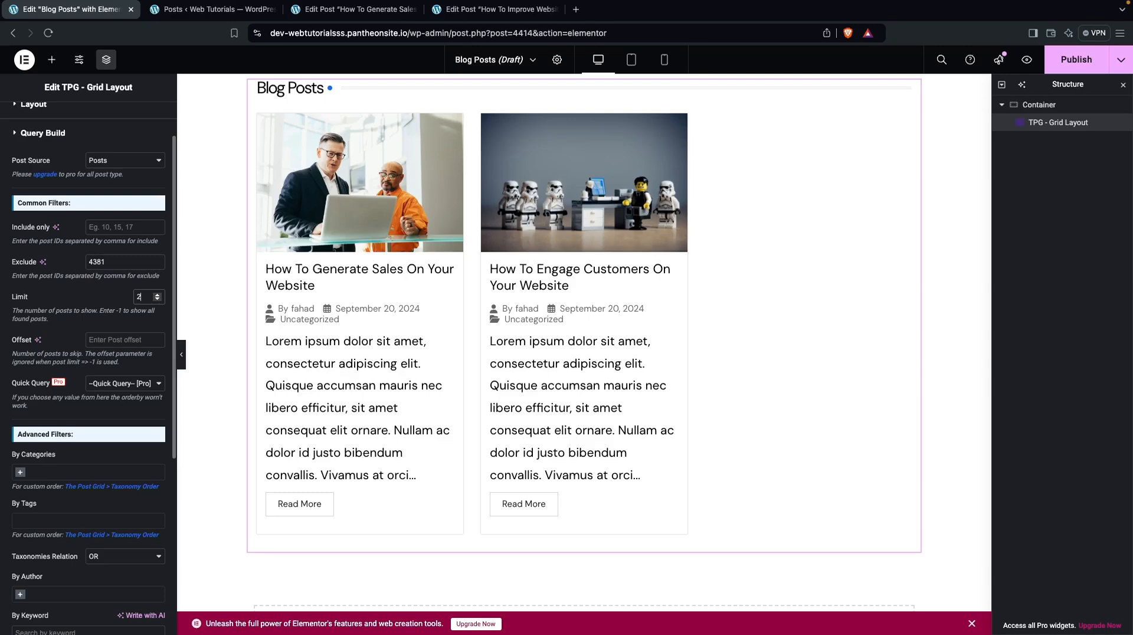
{"action": "key", "text": "BackSpace"}
{"action": "type", "text": "3"}
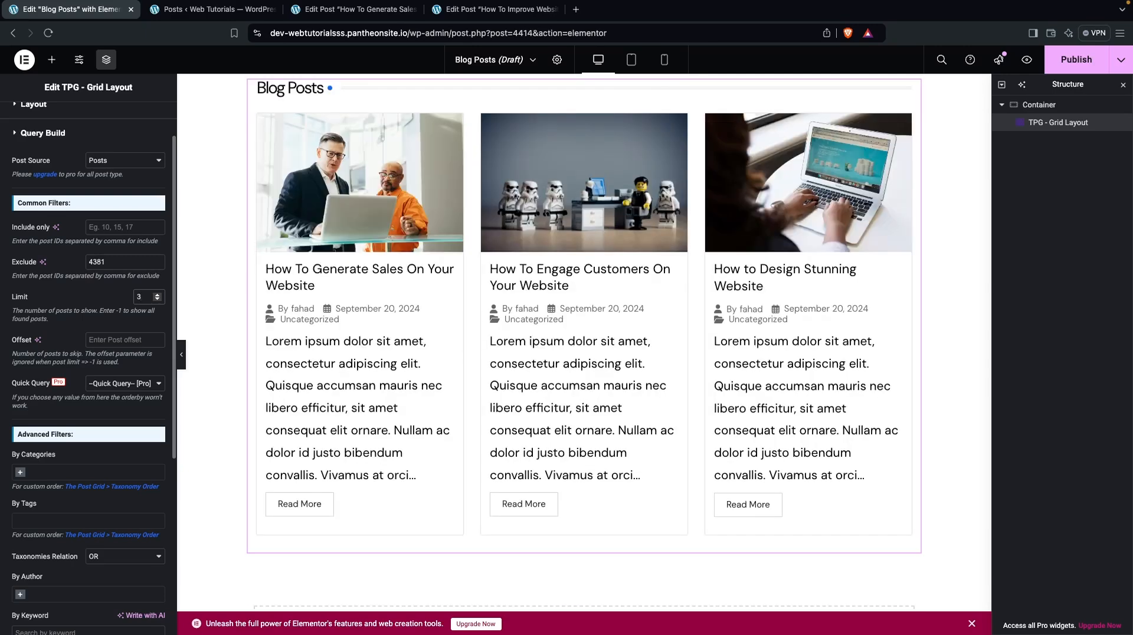
{"action": "key", "text": "BackSpace"}
{"action": "type", "text": "4"}
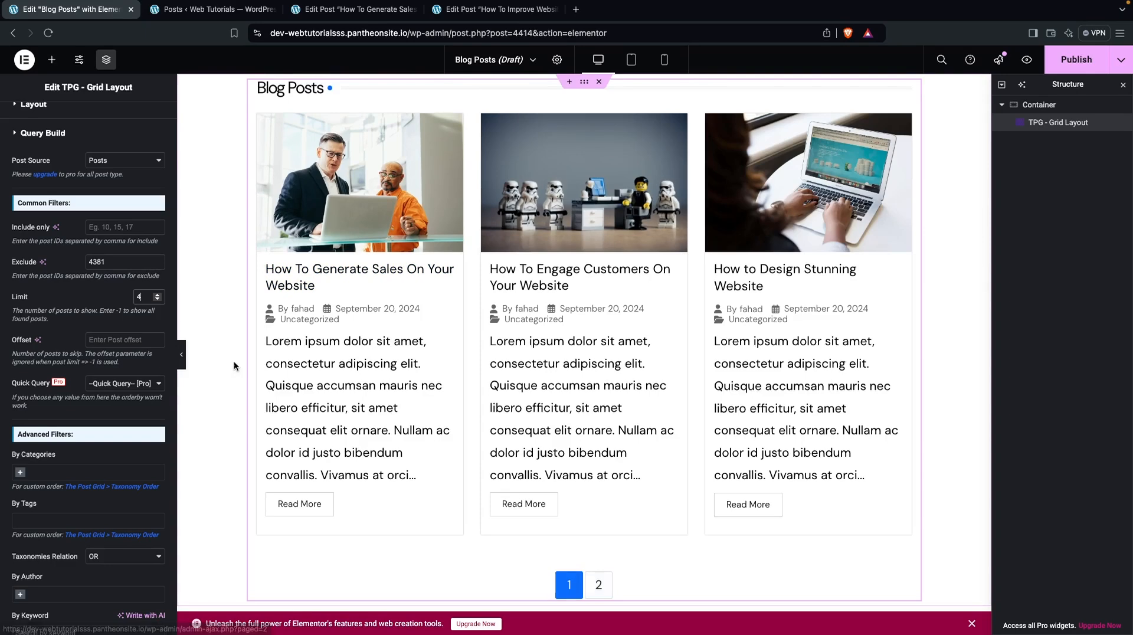
{"action": "left_click", "coordinate": [149, 297]}
{"action": "key", "text": "BackSpace"}
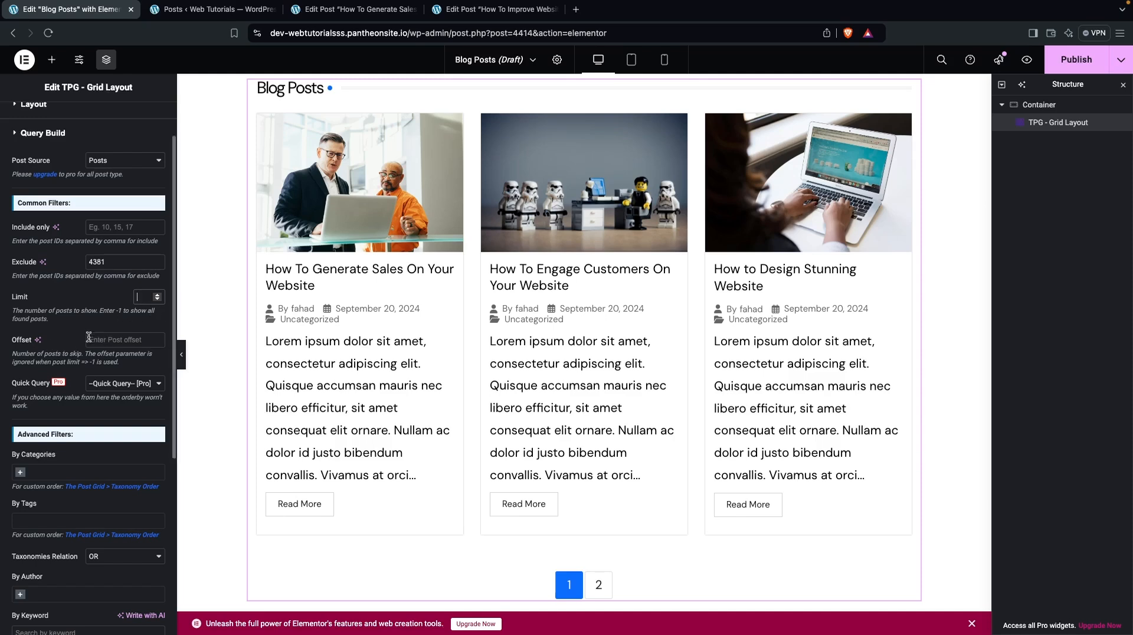
Hide the post categories from the metadata in the grid's field selection settings
{"action": "scroll", "coordinate": [80, 227], "scroll_direction": "up", "scroll_amount": 2}
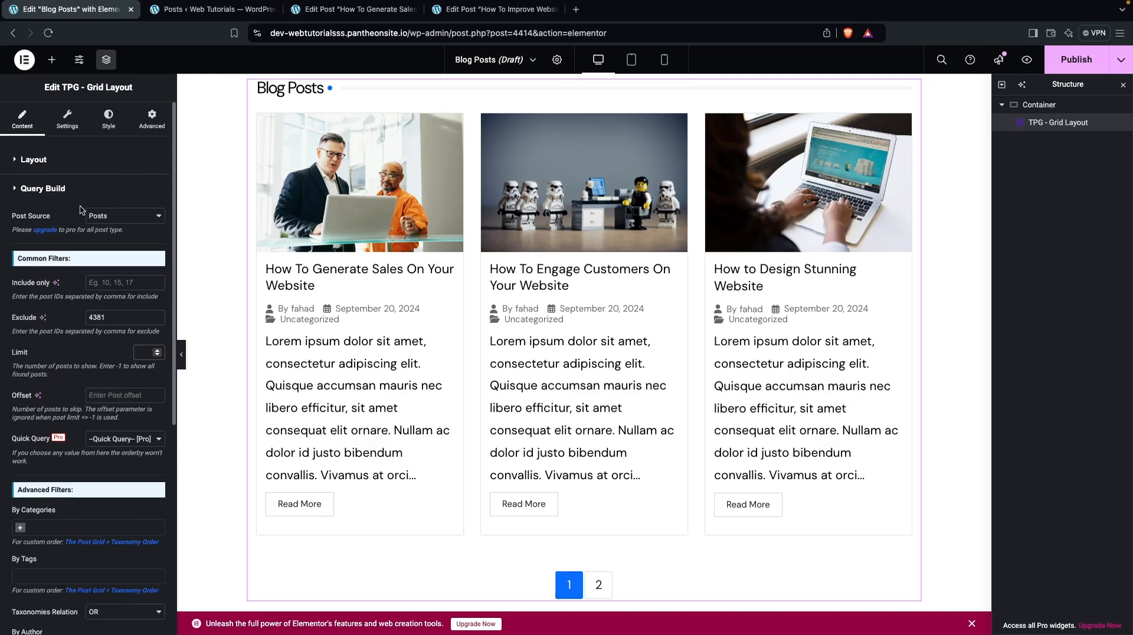
{"action": "left_click", "coordinate": [67, 121]}
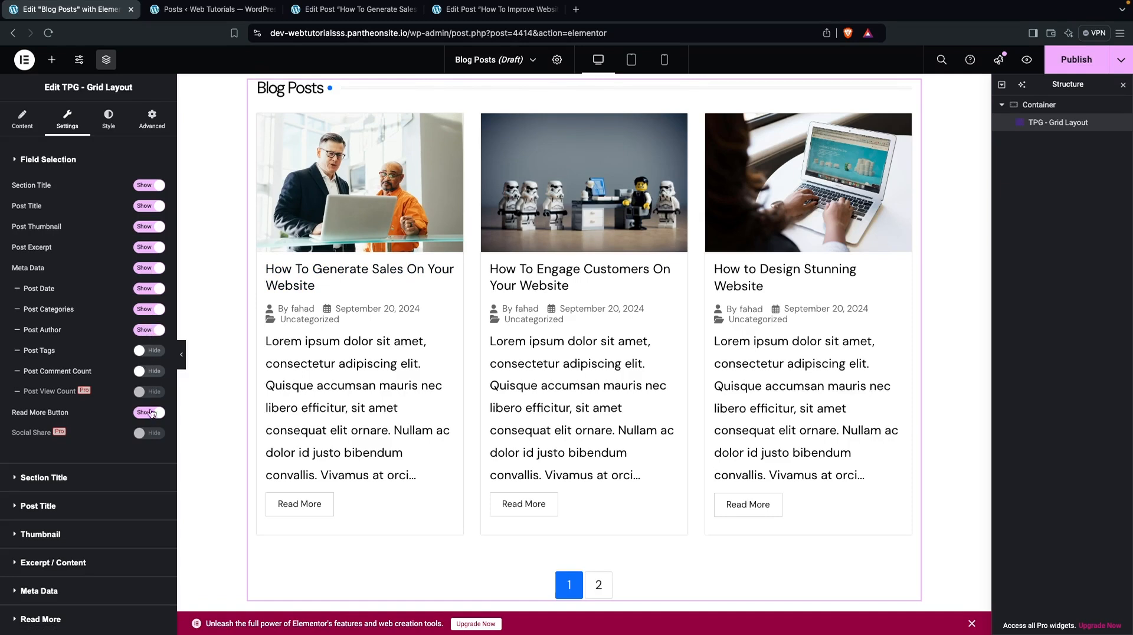
{"action": "left_click", "coordinate": [150, 313]}
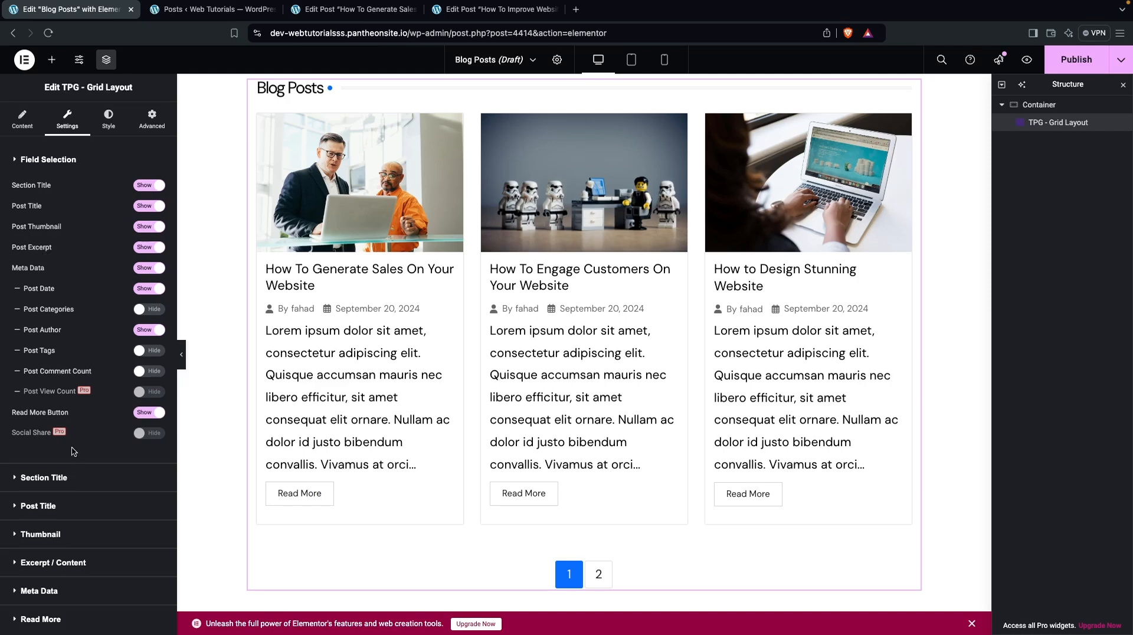
Examine the grid's section title, post title and thumbnail settings
{"action": "left_click", "coordinate": [16, 481]}
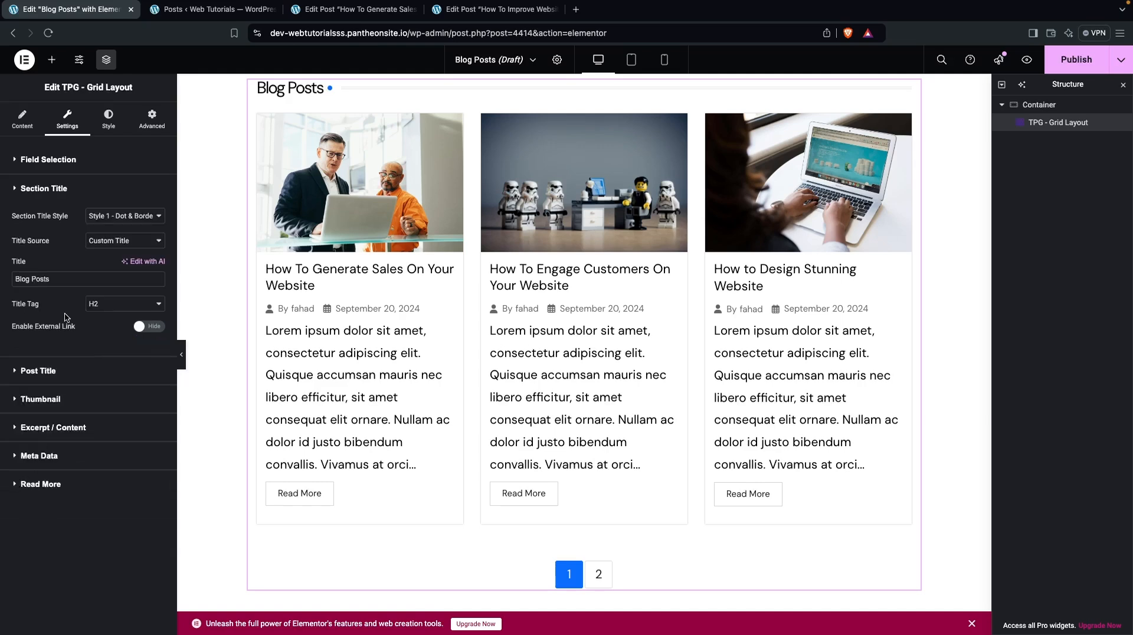
{"action": "left_click", "coordinate": [19, 189]}
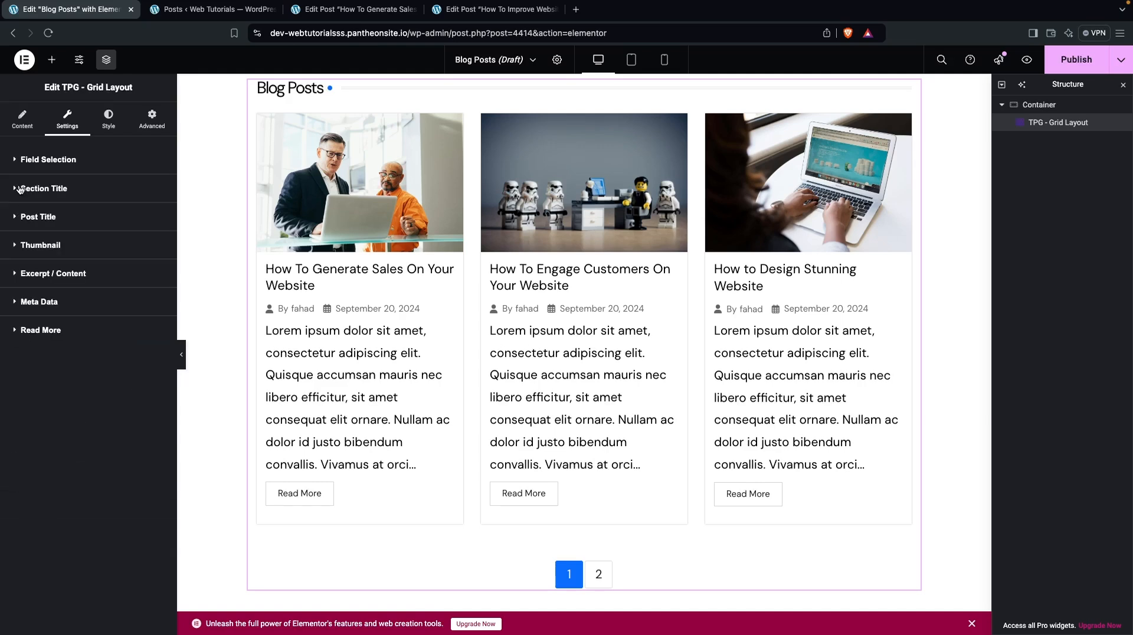
{"action": "left_click", "coordinate": [17, 216]}
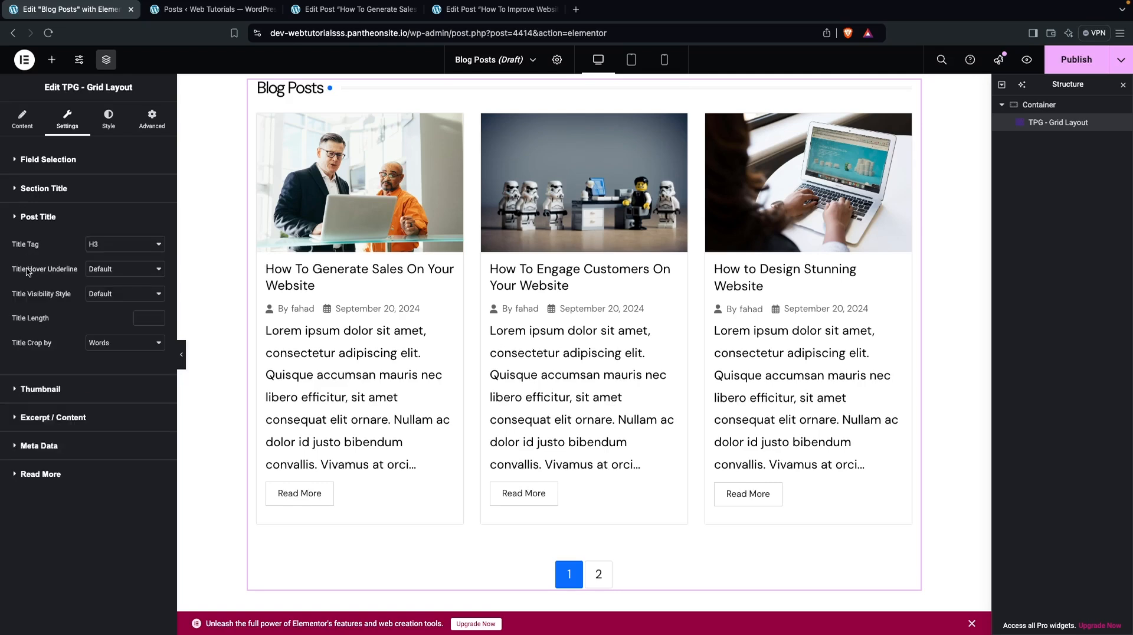
{"action": "left_click", "coordinate": [10, 391]}
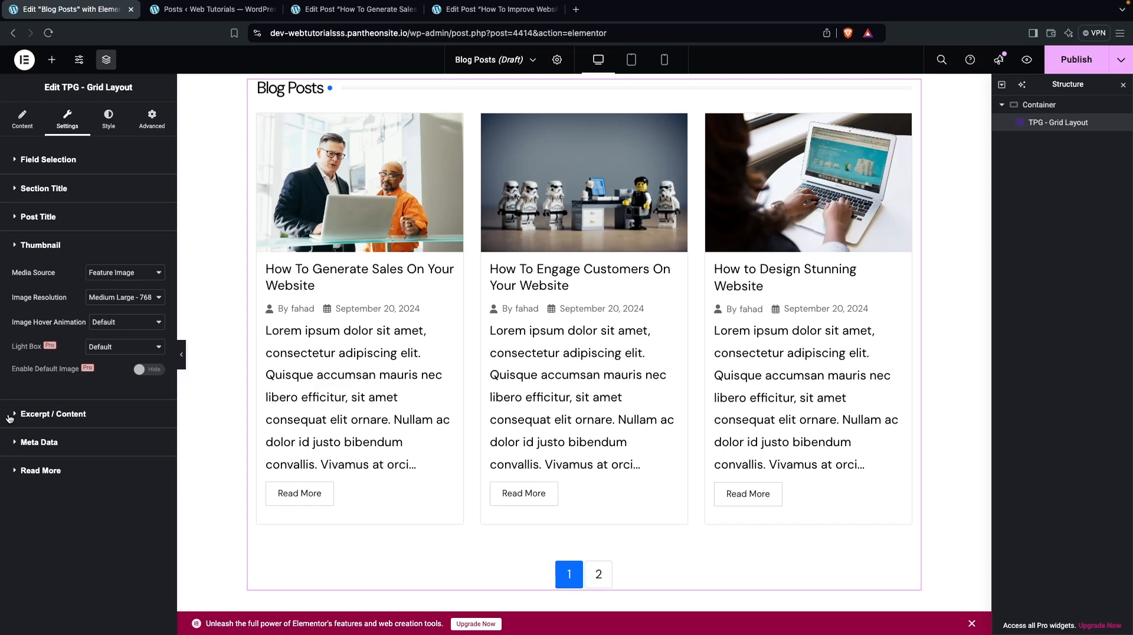
Set the limit of the grid's post excerpts to 100 characters
{"action": "left_click", "coordinate": [9, 416]}
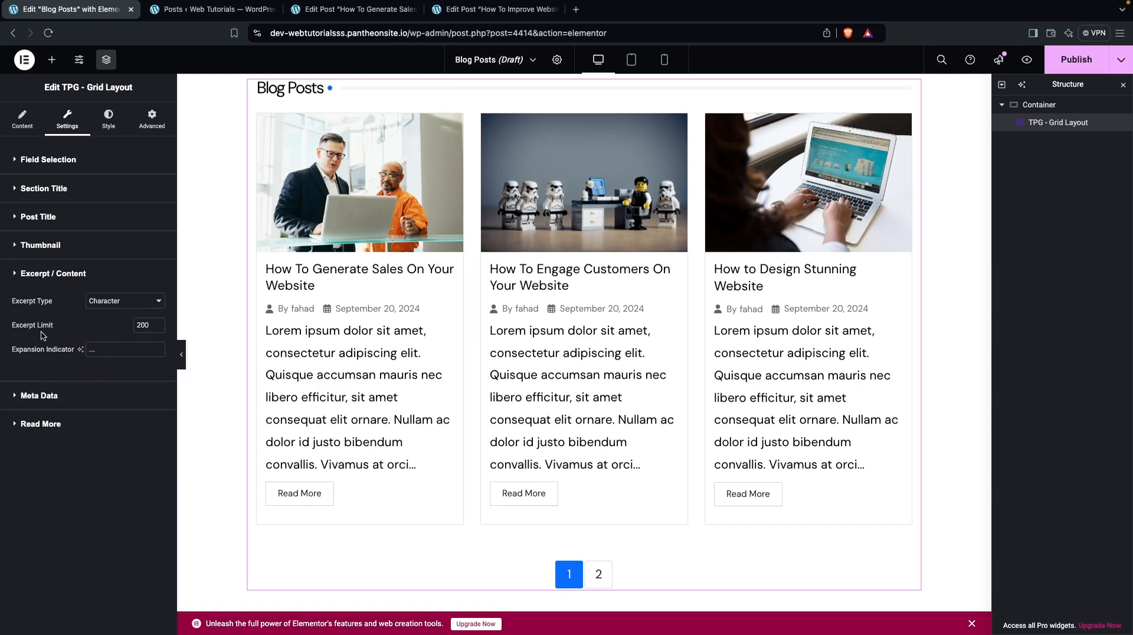
{"action": "key", "text": "BackSpace"}
{"action": "key", "text": "BackSpace"}
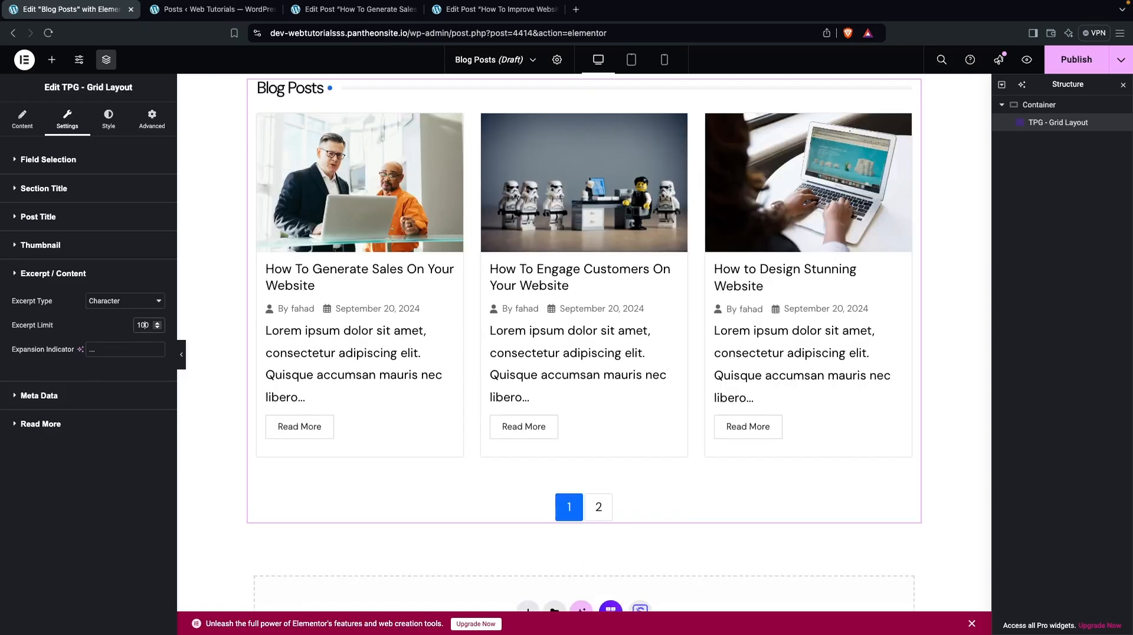
Set the grid's excerpt limit to 150, keeping Character as the excerpt type
{"action": "key", "text": "BackSpace"}
{"action": "type", "text": "5"}
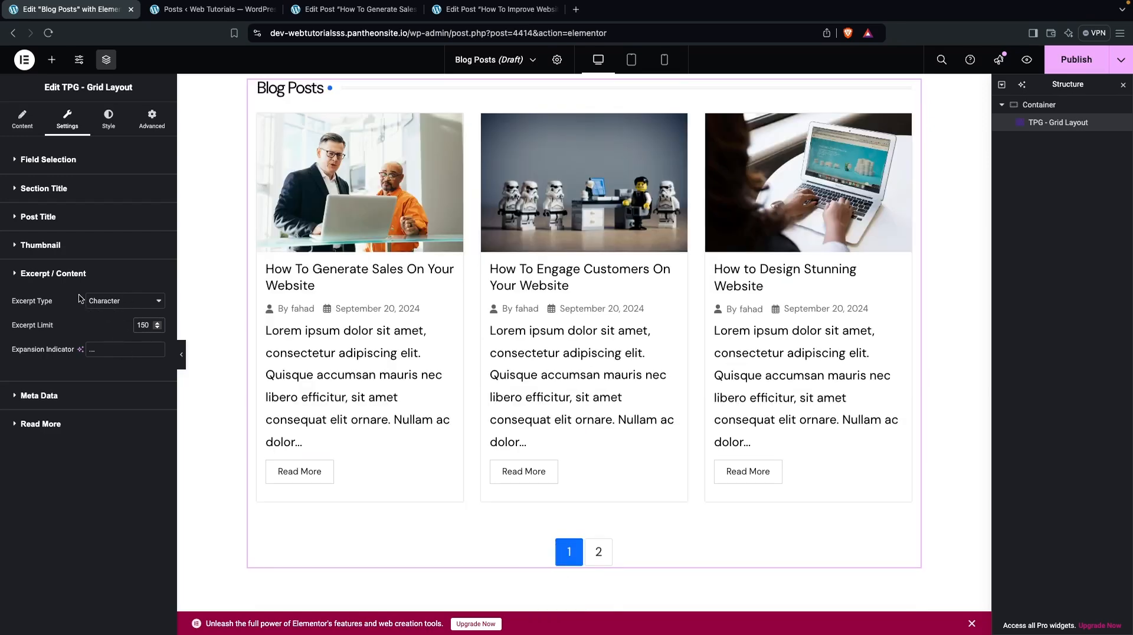
{"action": "left_click", "coordinate": [119, 301]}
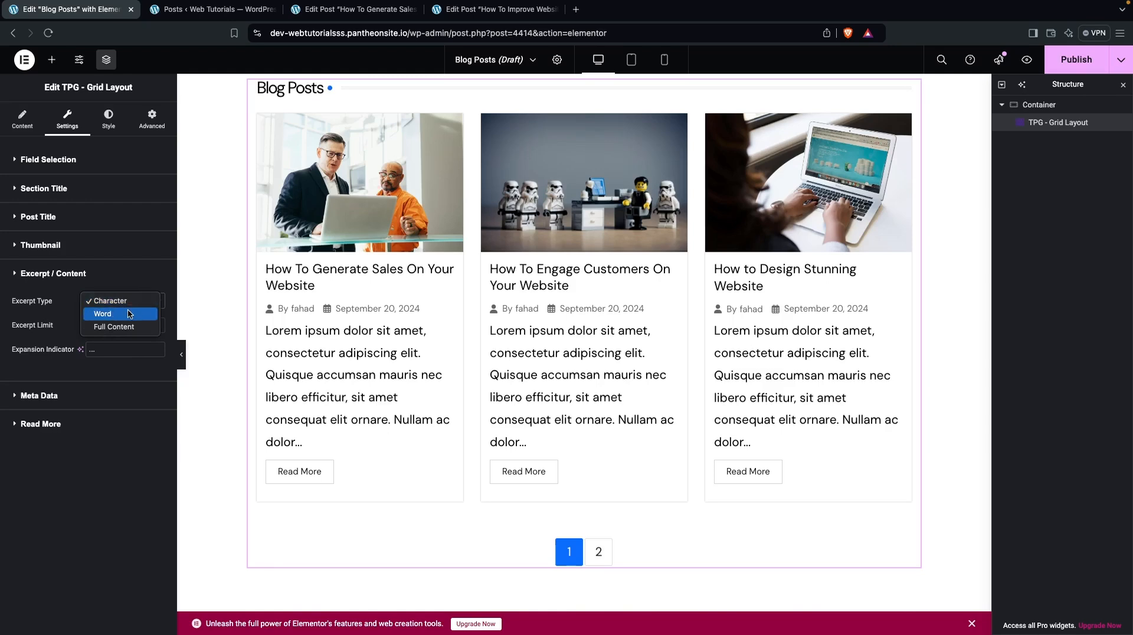
{"action": "left_click", "coordinate": [66, 313]}
Examine the grid's metadata and Read More button settings, including the available button styles
{"action": "left_click", "coordinate": [24, 396]}
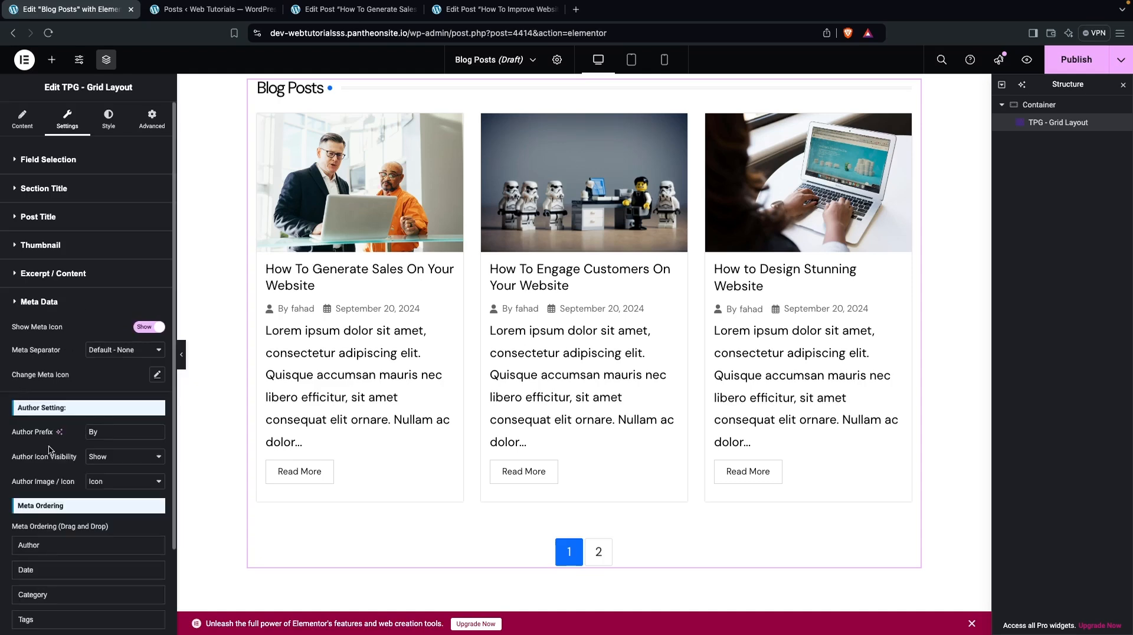
{"action": "scroll", "coordinate": [50, 451], "scroll_direction": "down", "scroll_amount": 2}
{"action": "left_click", "coordinate": [18, 621]}
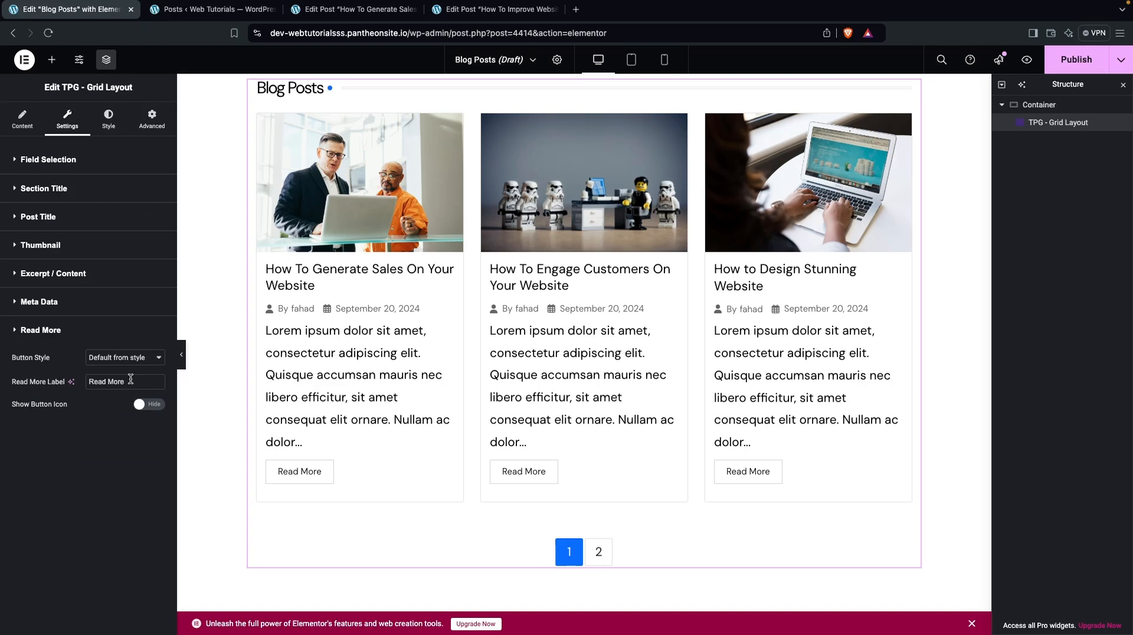
{"action": "triple_click", "coordinate": [131, 379]}
{"action": "left_click", "coordinate": [153, 361]}
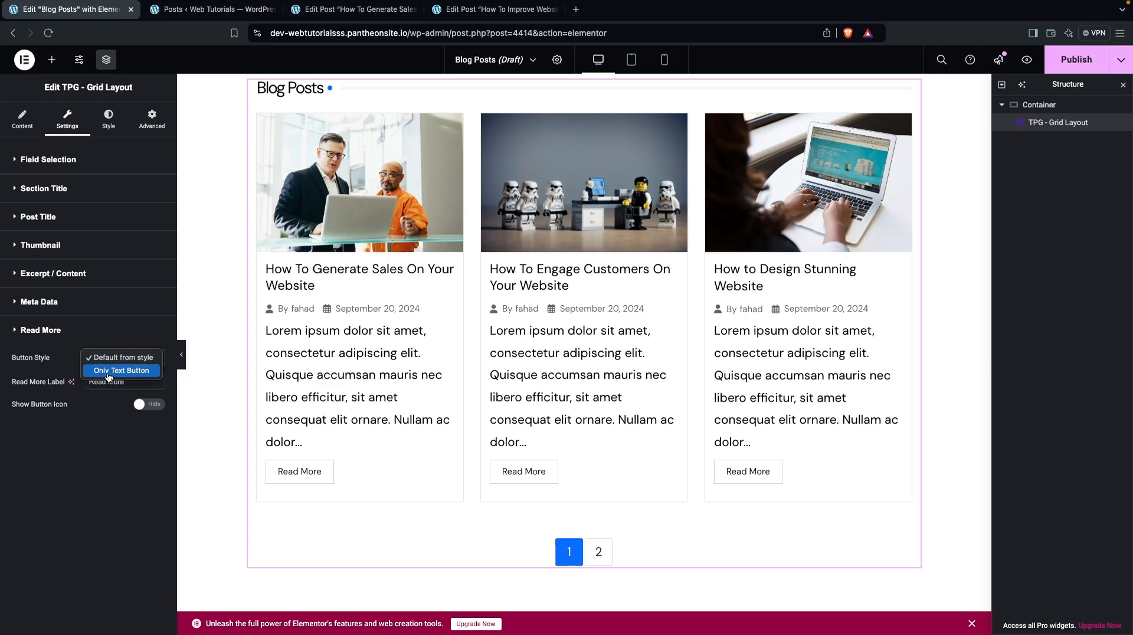
{"action": "left_click", "coordinate": [111, 431]}
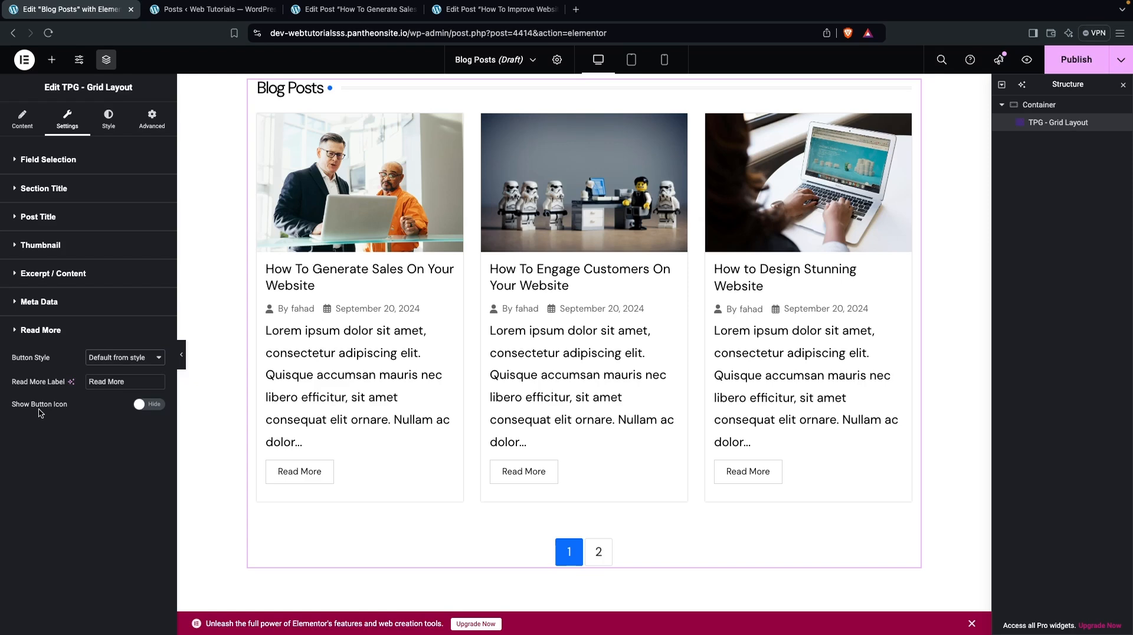
Examine the style options for the grid's section title and post titles
{"action": "left_click", "coordinate": [108, 118]}
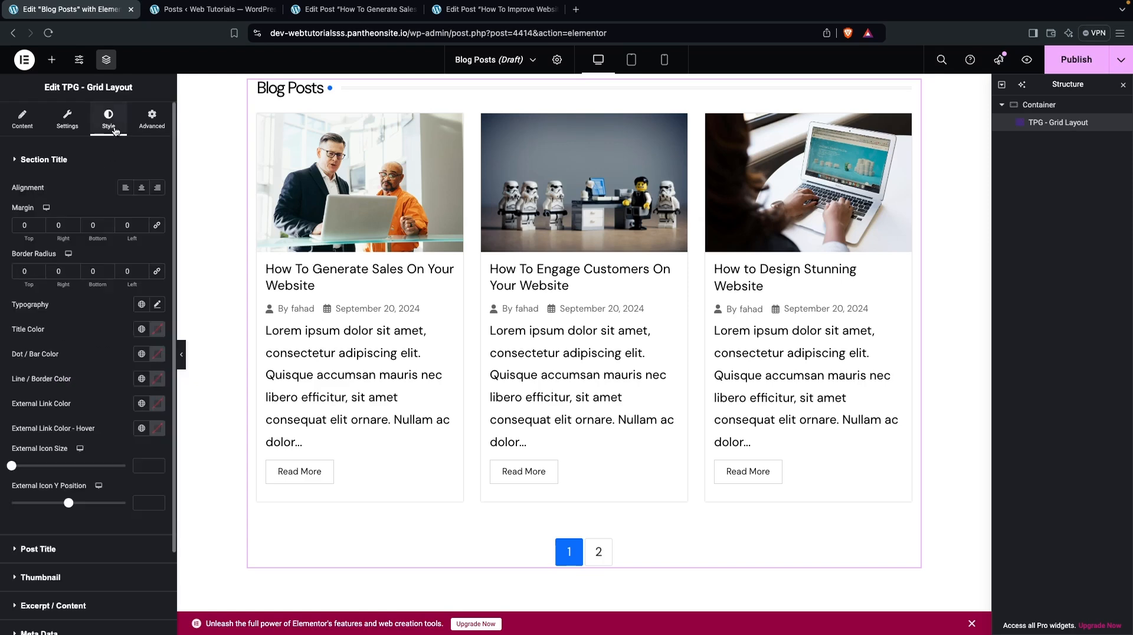
{"action": "left_click", "coordinate": [16, 160]}
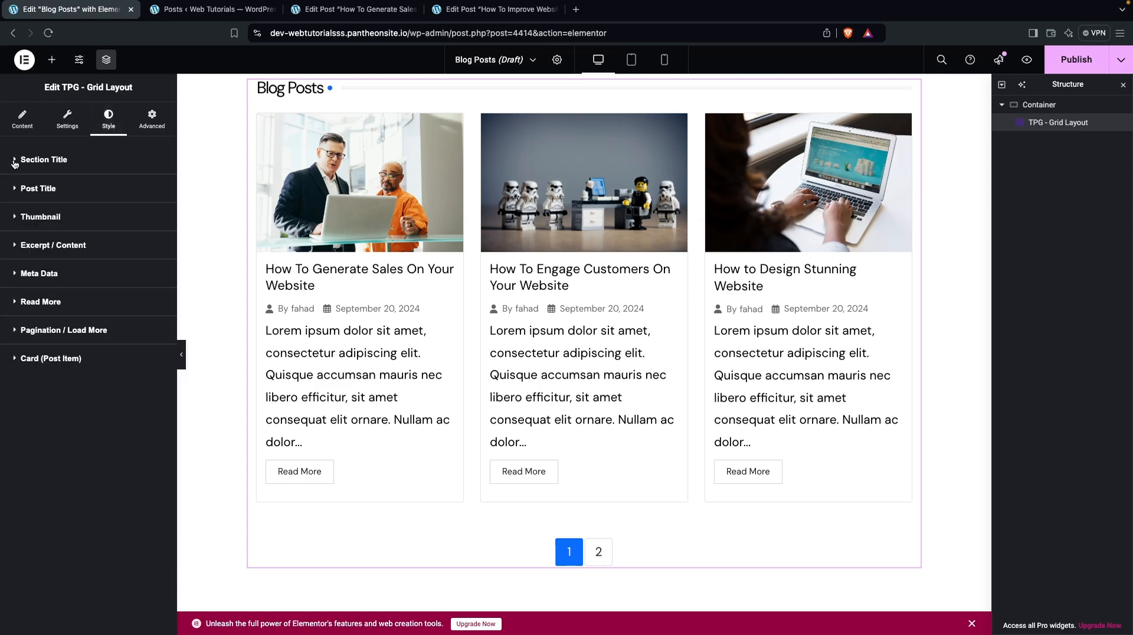
{"action": "left_click", "coordinate": [15, 160]}
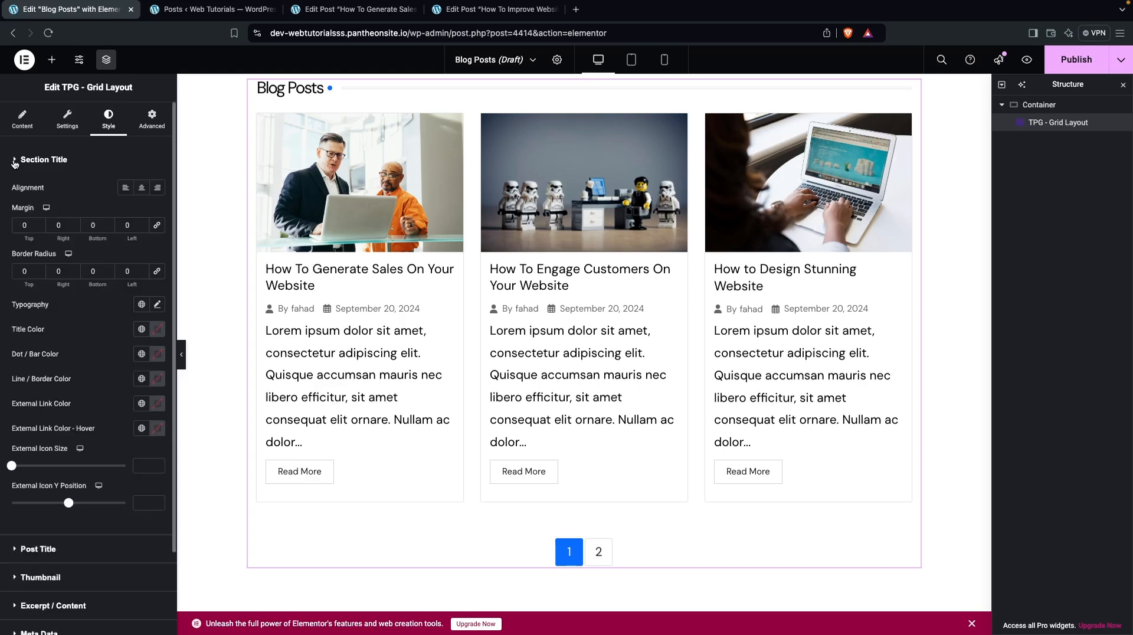
{"action": "scroll", "coordinate": [61, 215], "scroll_direction": "down", "scroll_amount": 1}
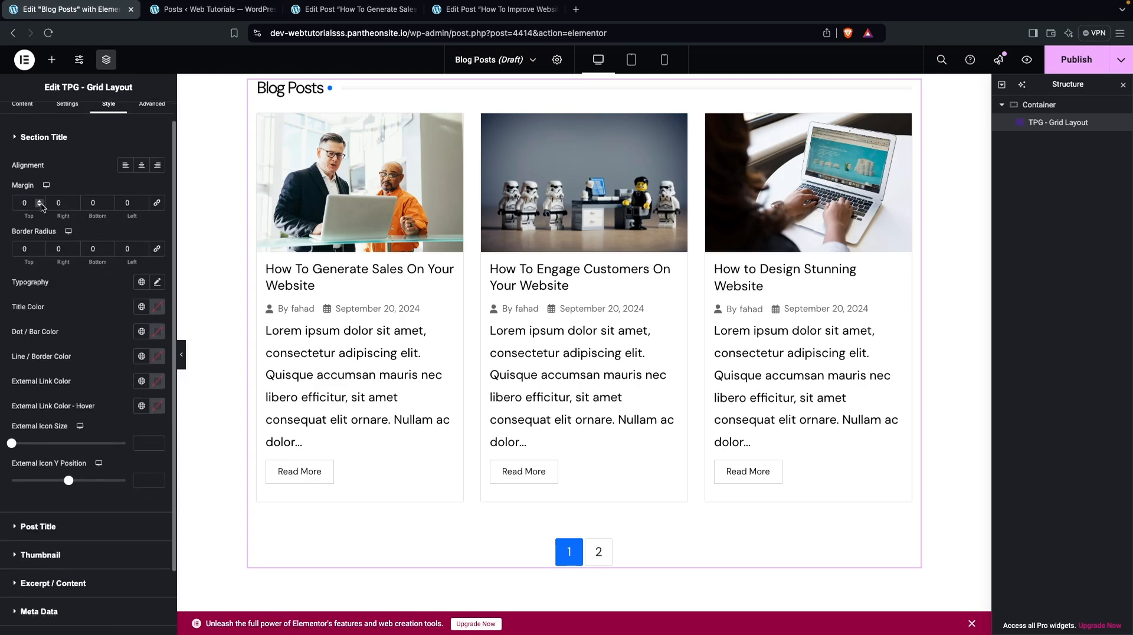
{"action": "scroll", "coordinate": [63, 276], "scroll_direction": "down", "scroll_amount": 2}
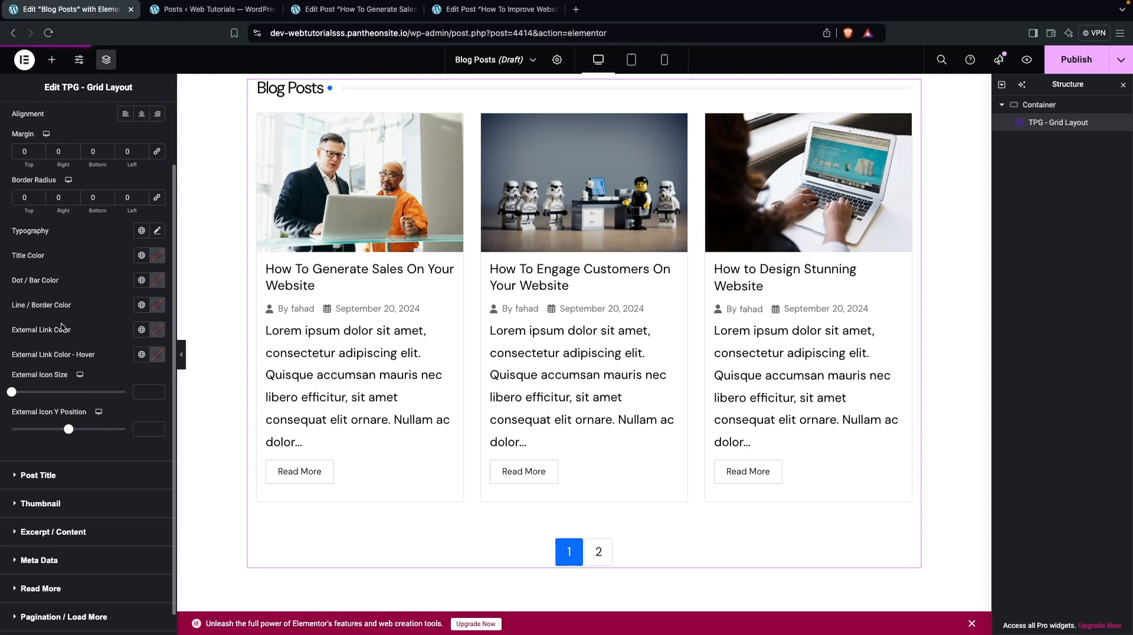
{"action": "scroll", "coordinate": [63, 348], "scroll_direction": "down", "scroll_amount": 1}
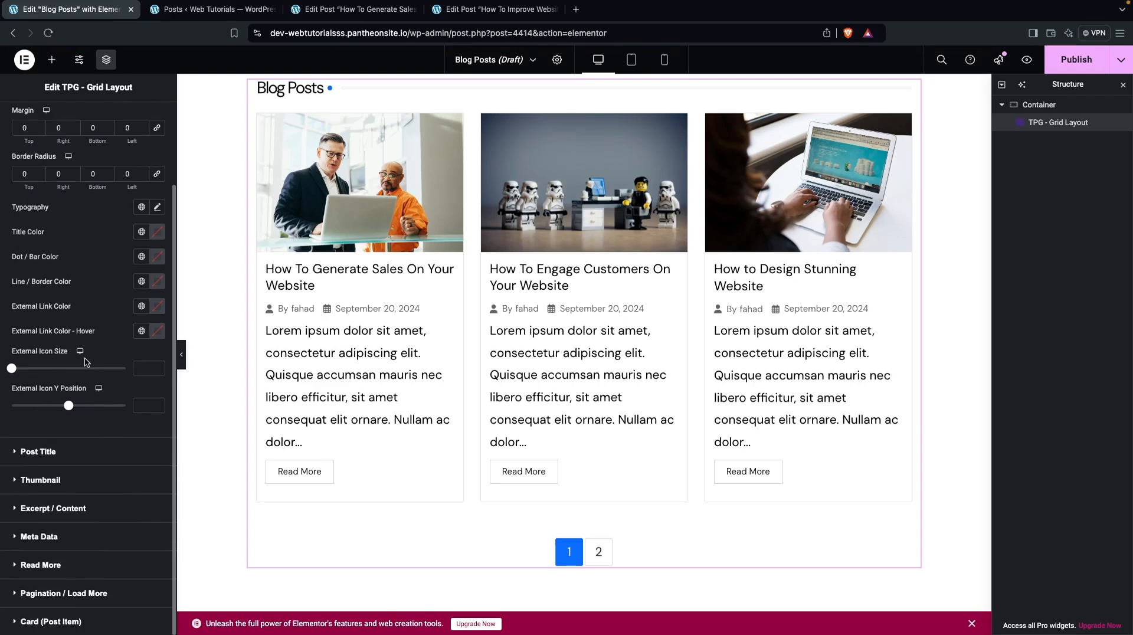
{"action": "left_click", "coordinate": [13, 452]}
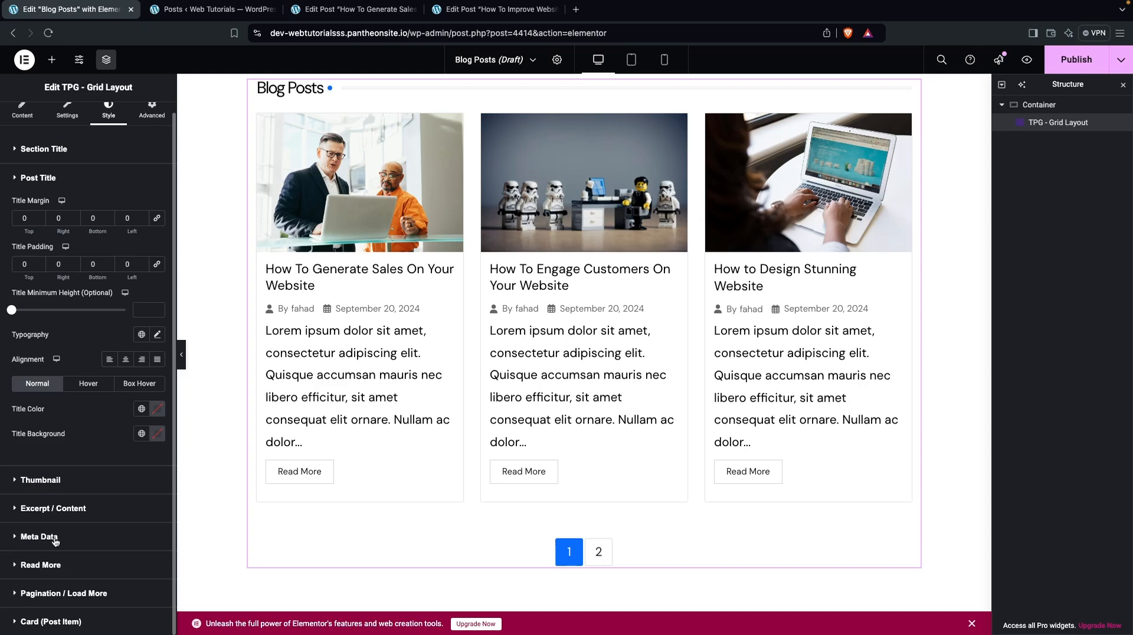
Set the post cards' normal background color to light blue #E3E8FF
{"action": "left_click", "coordinate": [14, 623]}
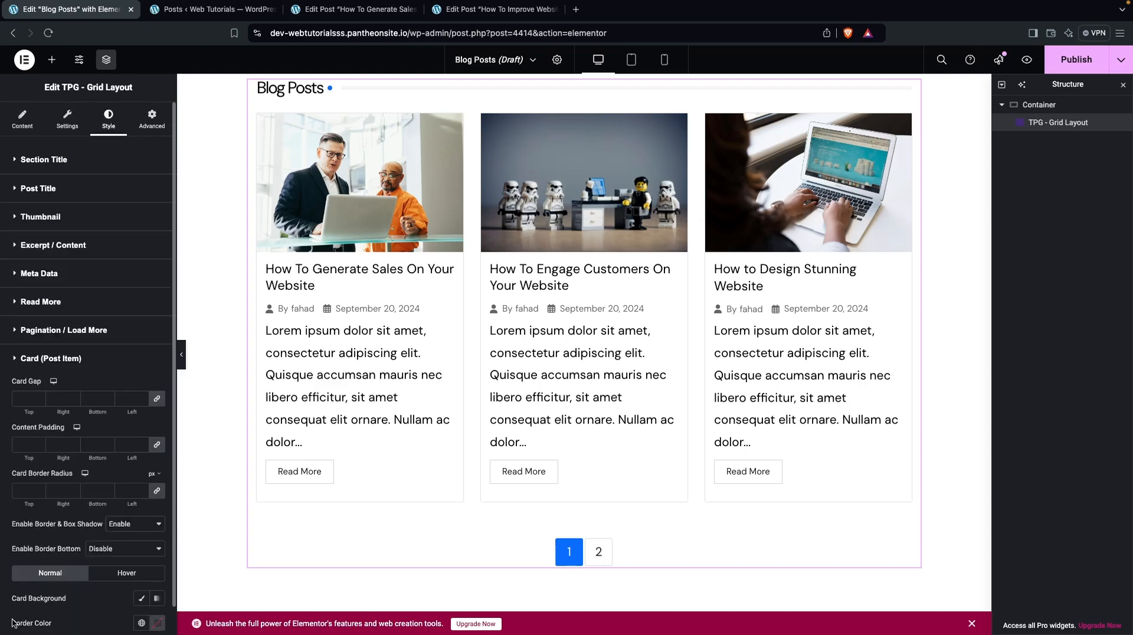
{"action": "scroll", "coordinate": [73, 448], "scroll_direction": "down", "scroll_amount": 1}
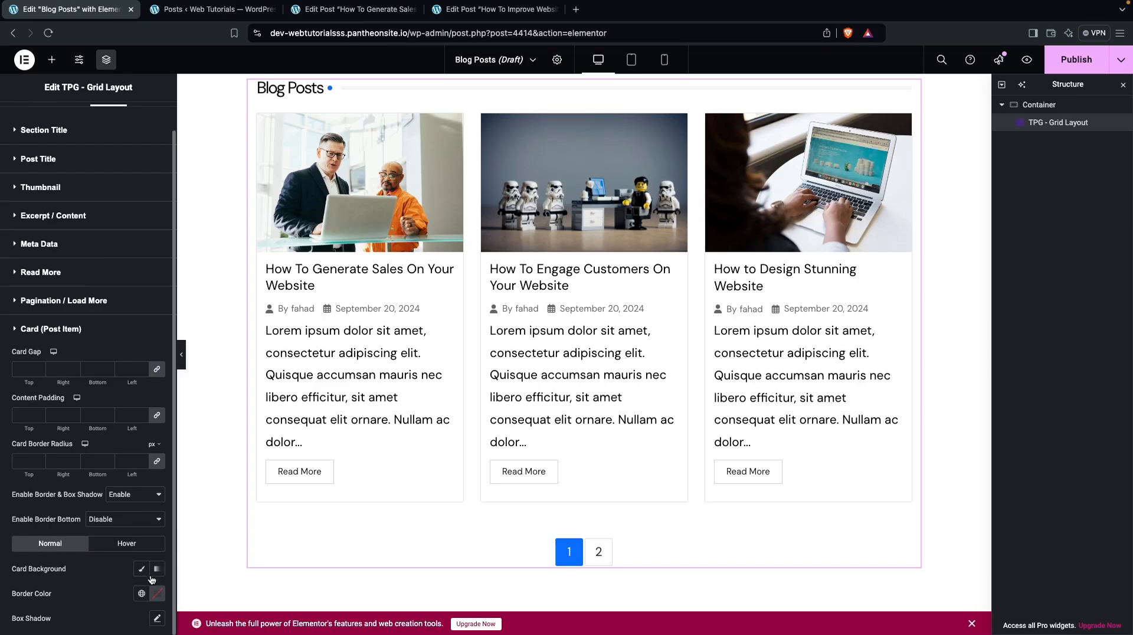
{"action": "scroll", "coordinate": [139, 579], "scroll_direction": "down", "scroll_amount": 3}
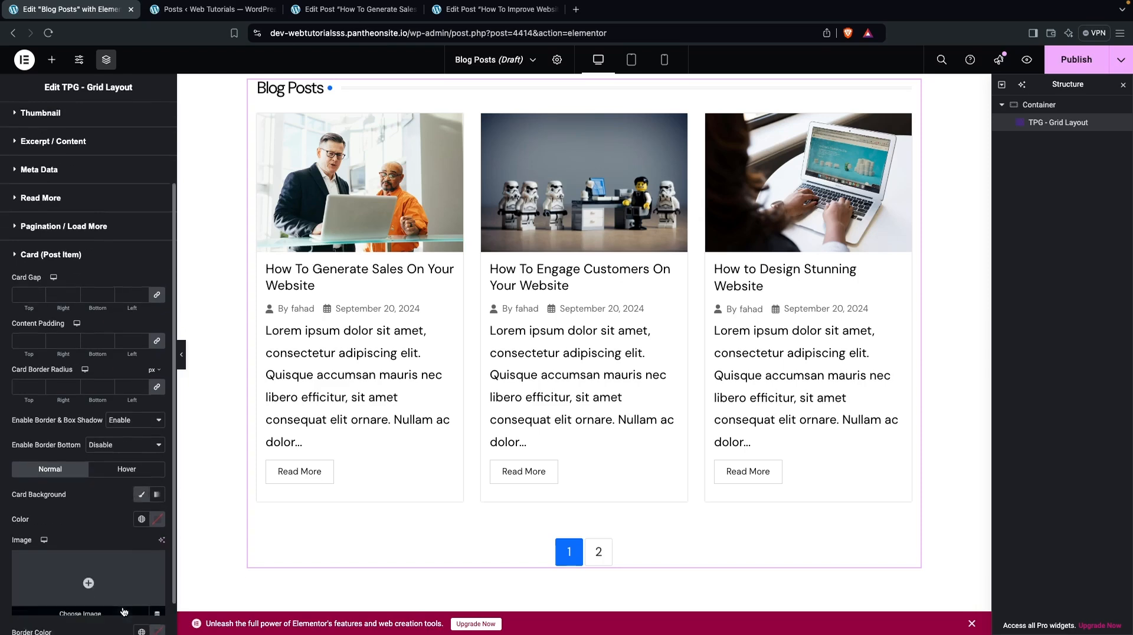
{"action": "left_click", "coordinate": [155, 512]}
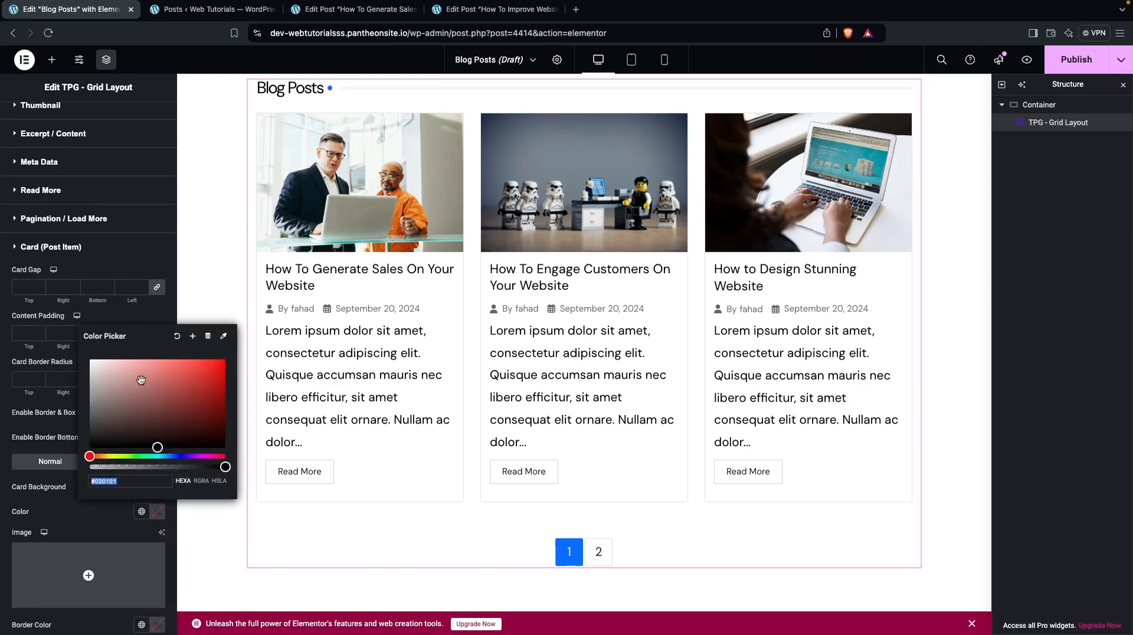
{"action": "mouse_move", "coordinate": [142, 381]}
{"action": "left_mouse_down"}
{"action": "mouse_move", "coordinate": [157, 387]}
{"action": "mouse_move", "coordinate": [100, 416]}
{"action": "left_mouse_up"}
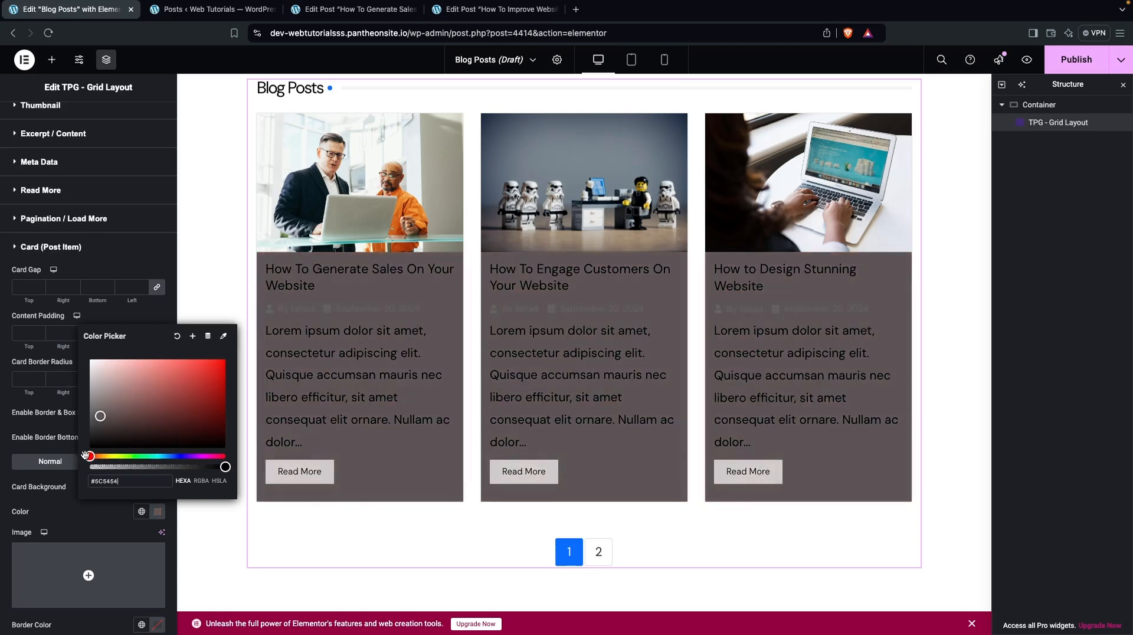
{"action": "left_click_drag", "start_coordinate": [127, 458], "coordinate": [175, 456]}
{"action": "mouse_move", "coordinate": [101, 415]}
{"action": "left_mouse_down"}
{"action": "mouse_move", "coordinate": [152, 355]}
{"action": "mouse_move", "coordinate": [197, 358]}
{"action": "mouse_move", "coordinate": [103, 354]}
{"action": "left_mouse_up"}
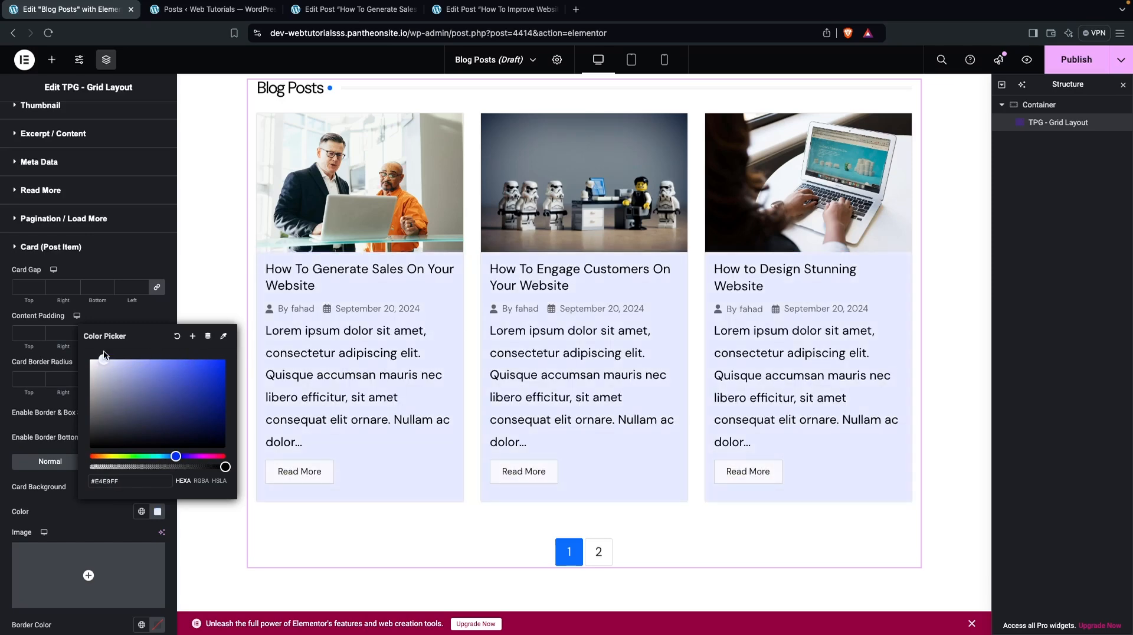
{"action": "left_click", "coordinate": [87, 500]}
Set the post cards' normal border color to light grey #E5E5E5
{"action": "scroll", "coordinate": [126, 563], "scroll_direction": "down", "scroll_amount": 1}
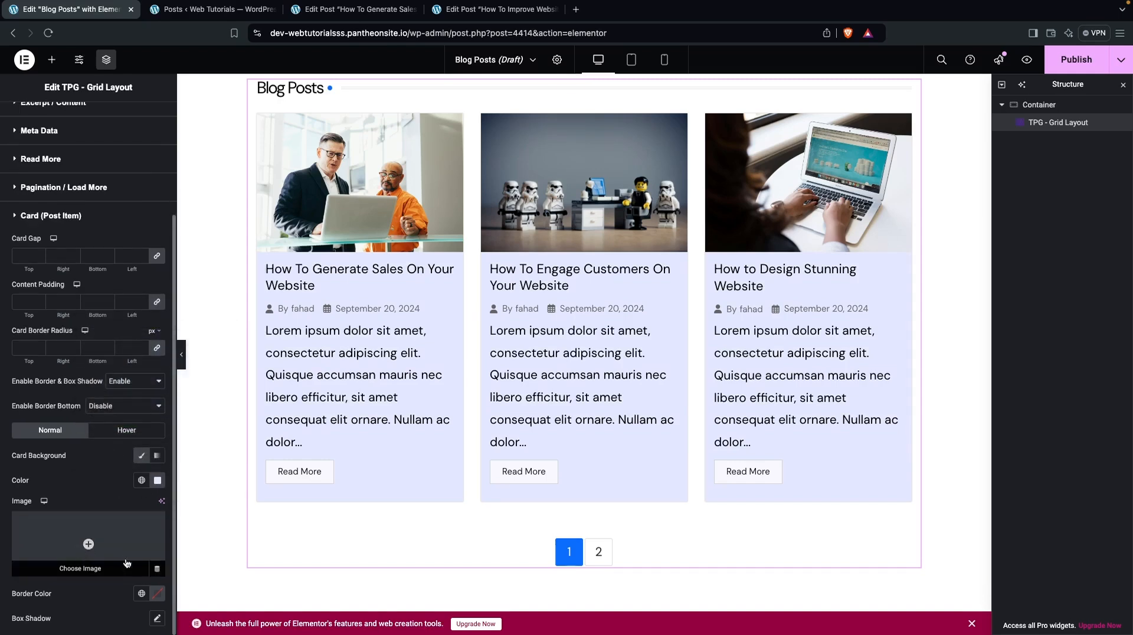
{"action": "left_click", "coordinate": [159, 598]}
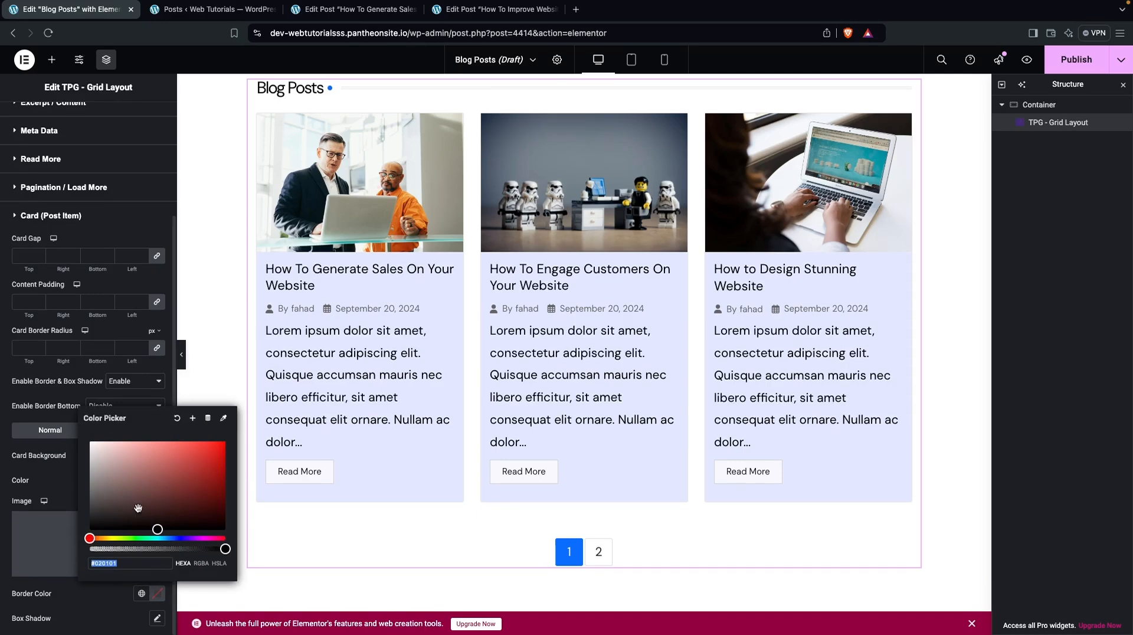
{"action": "mouse_move", "coordinate": [103, 462]}
{"action": "left_mouse_down"}
{"action": "mouse_move", "coordinate": [90, 443]}
{"action": "mouse_move", "coordinate": [94, 479]}
{"action": "mouse_move", "coordinate": [86, 452]}
{"action": "left_mouse_up"}
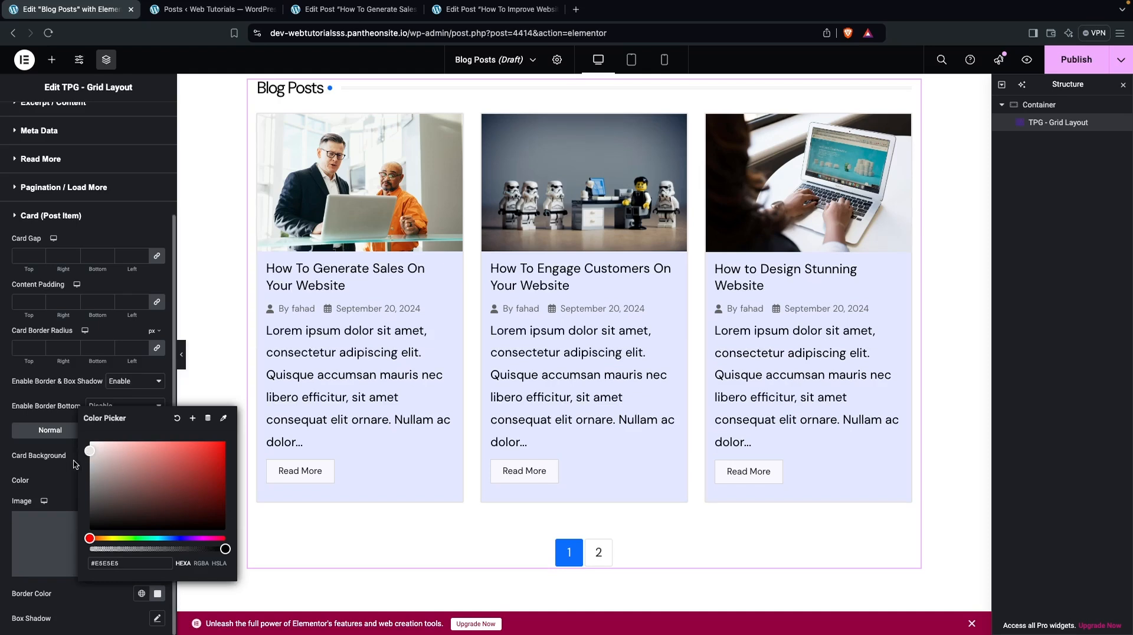
{"action": "left_click", "coordinate": [77, 465]}
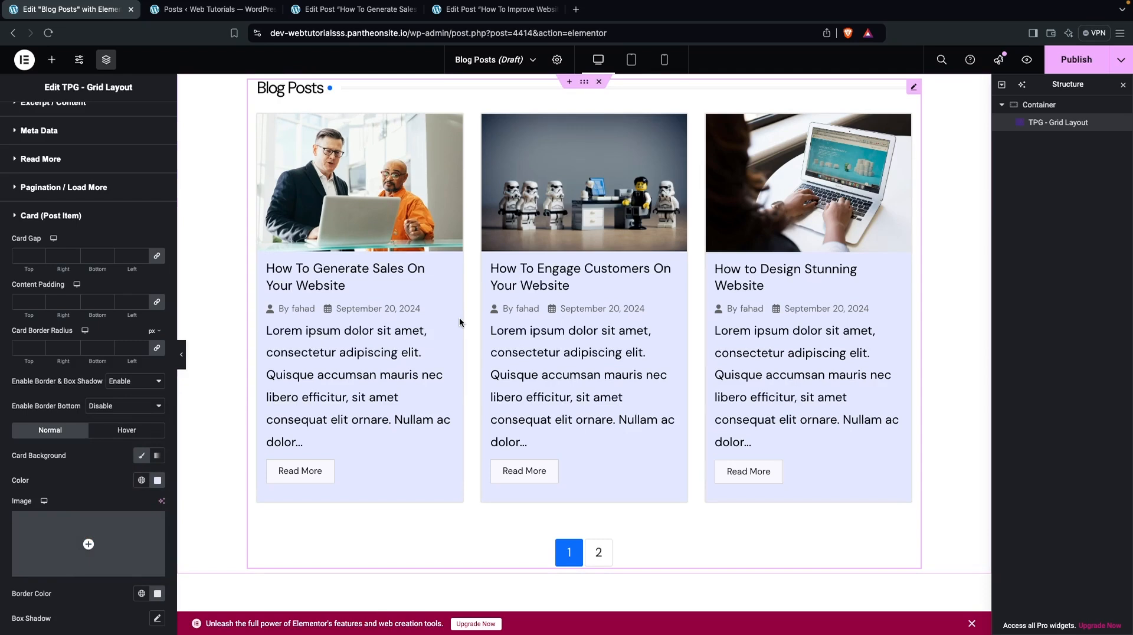
{"action": "mouse_move", "coordinate": [52, 529]}
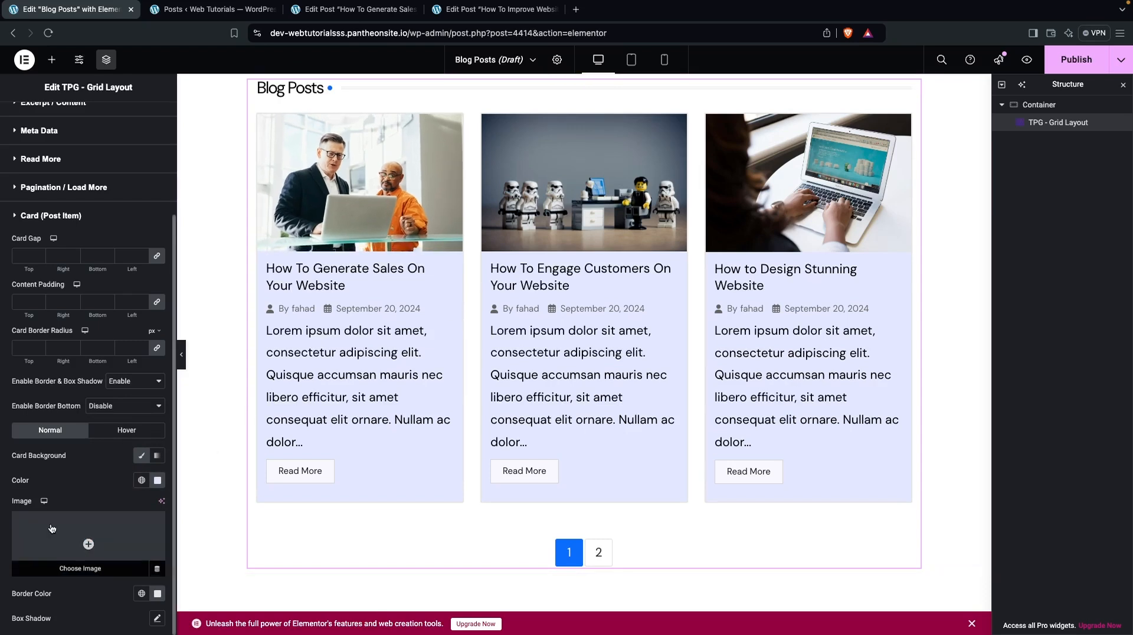
{"action": "scroll", "coordinate": [52, 528], "scroll_direction": "up", "scroll_amount": 5}
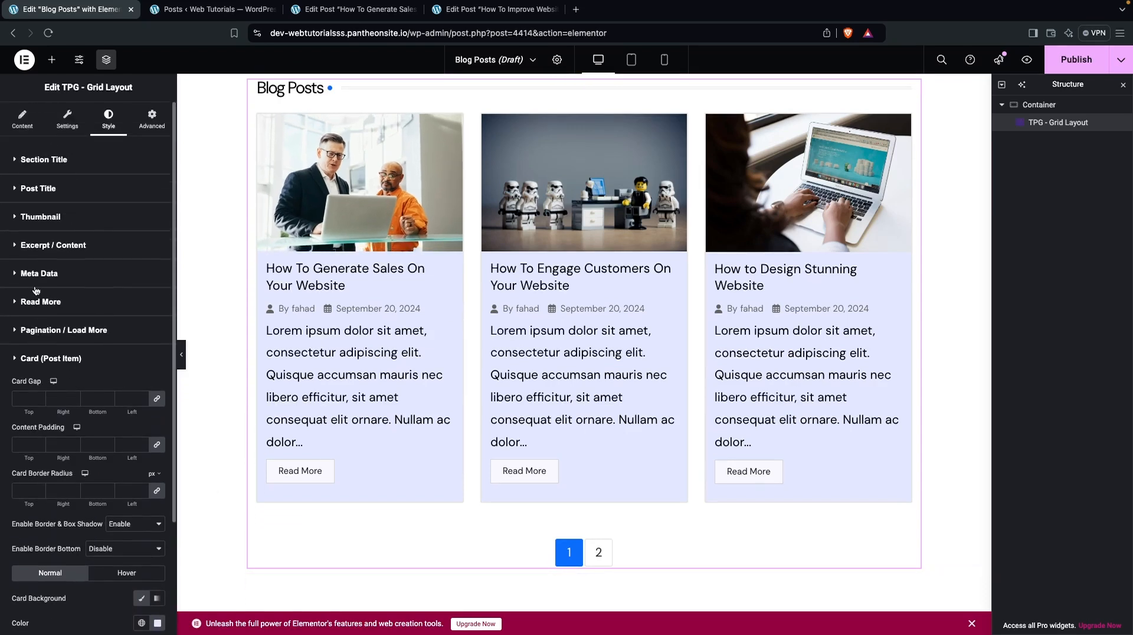
{"action": "left_click", "coordinate": [15, 330]}
{"action": "scroll", "coordinate": [46, 369], "scroll_direction": "down", "scroll_amount": 1}
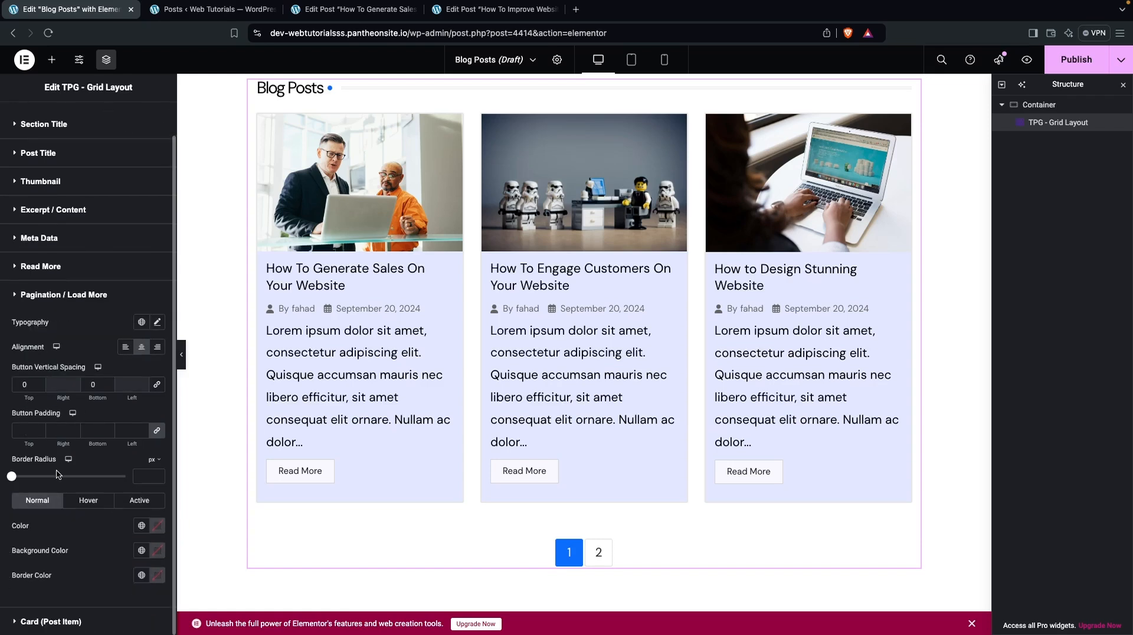
{"action": "left_click", "coordinate": [157, 551]}
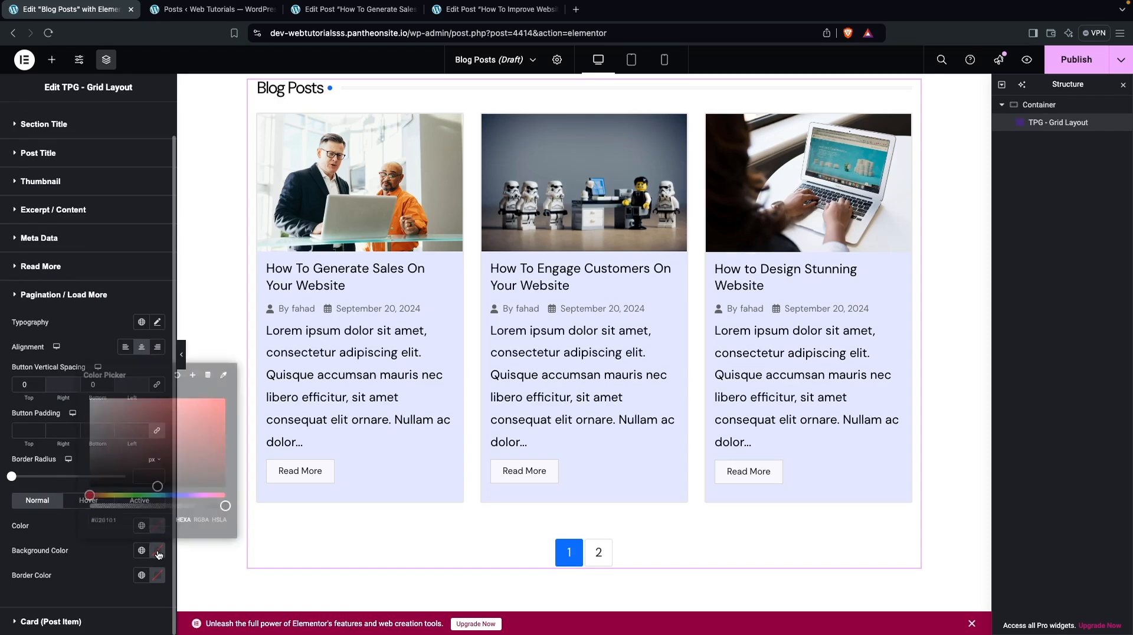
{"action": "left_click", "coordinate": [377, 453]}
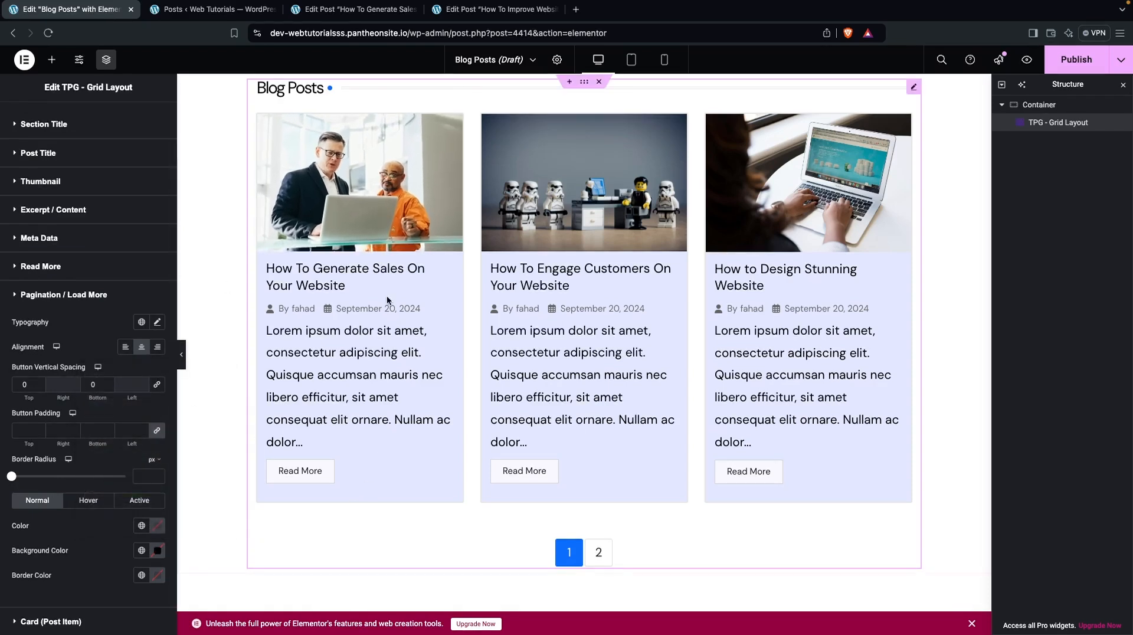
Copy the post cards' background color #E3E8FF and apply it as the pagination buttons' normal background color
{"action": "left_click", "coordinate": [10, 626]}
{"action": "scroll", "coordinate": [143, 502], "scroll_direction": "down", "scroll_amount": 5}
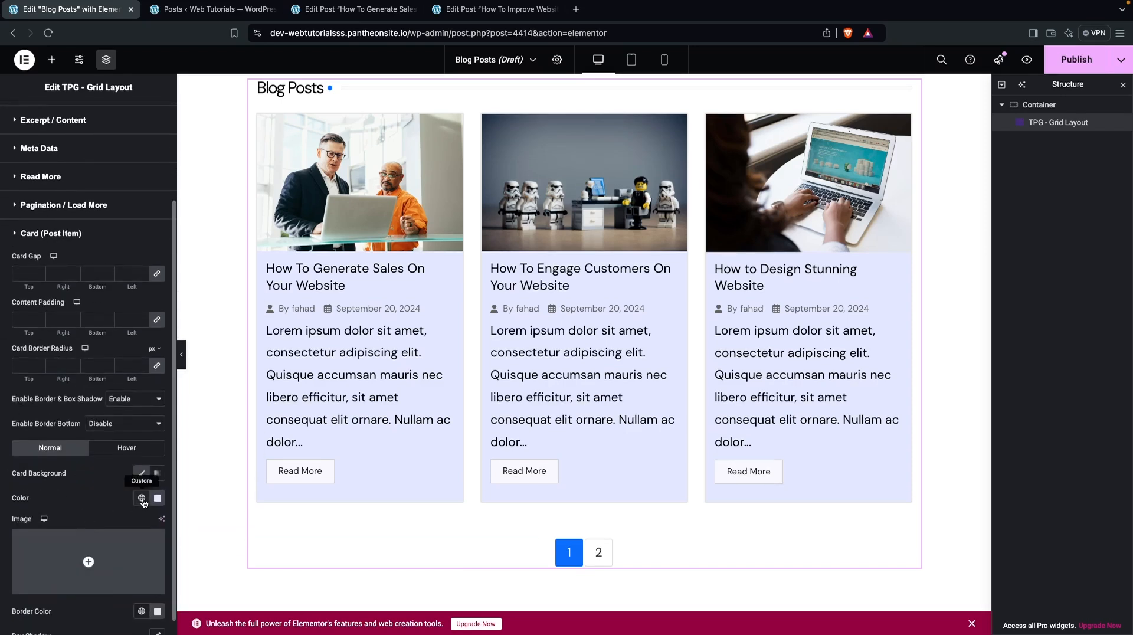
{"action": "left_click", "coordinate": [155, 500]}
{"action": "key", "text": "super+c"}
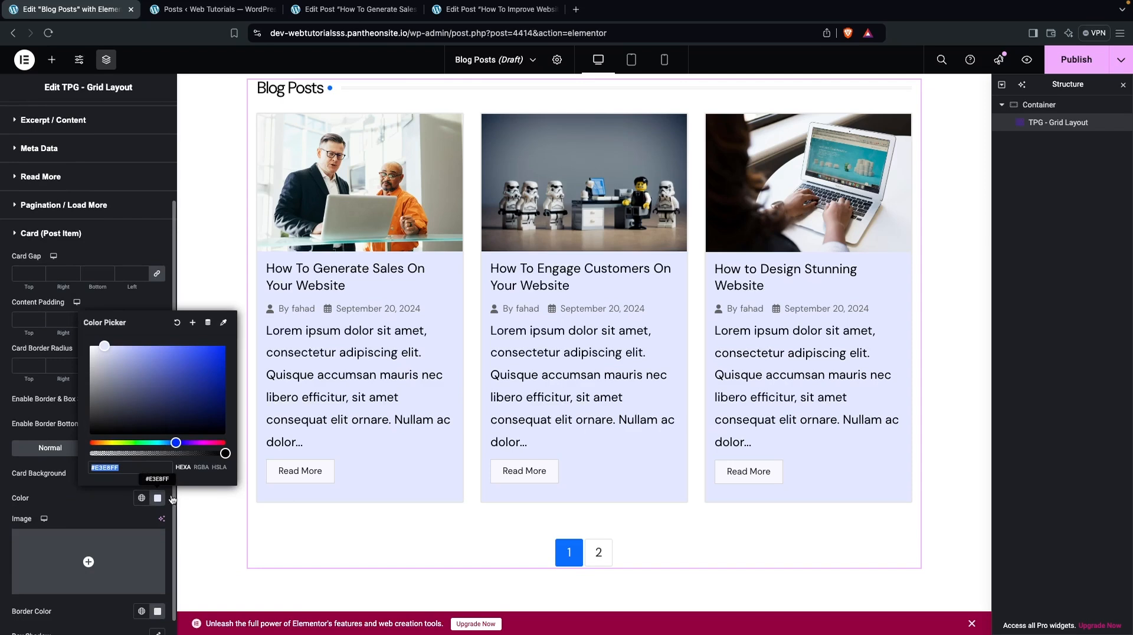
{"action": "left_click", "coordinate": [10, 208]}
{"action": "left_click", "coordinate": [155, 592]}
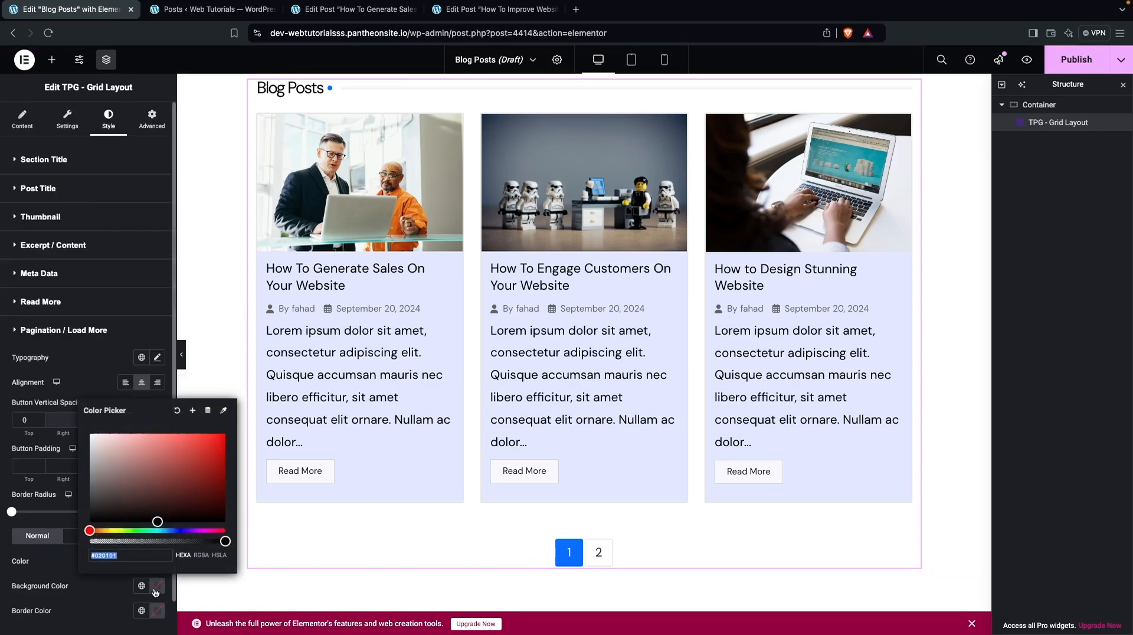
{"action": "key", "text": "super+v"}
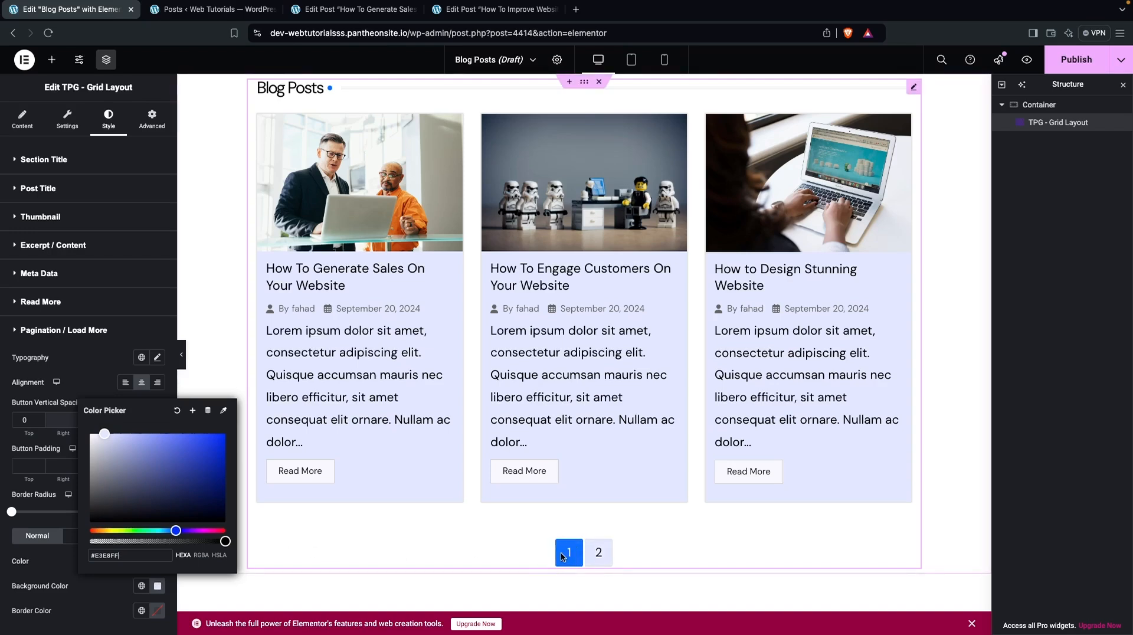
{"action": "left_click", "coordinate": [54, 568]}
Set the pagination buttons' normal text color to black #000000
{"action": "left_click", "coordinate": [157, 561]}
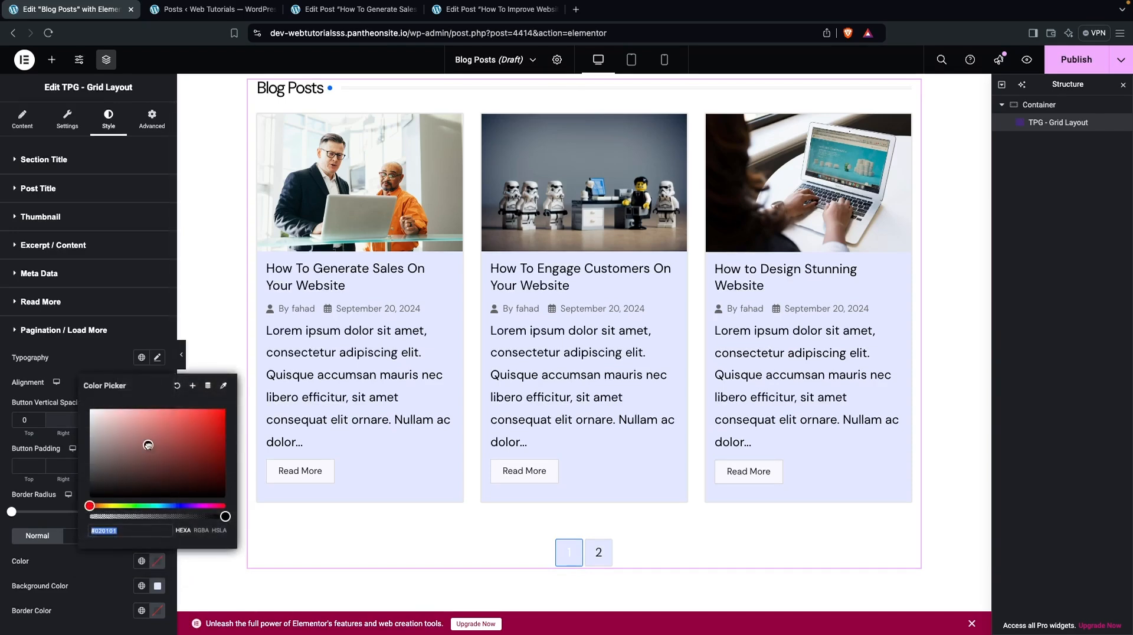
{"action": "type", "text": "#FFFFFF"}
{"action": "left_click_drag", "start_coordinate": [60, 401], "coordinate": [81, 524]}
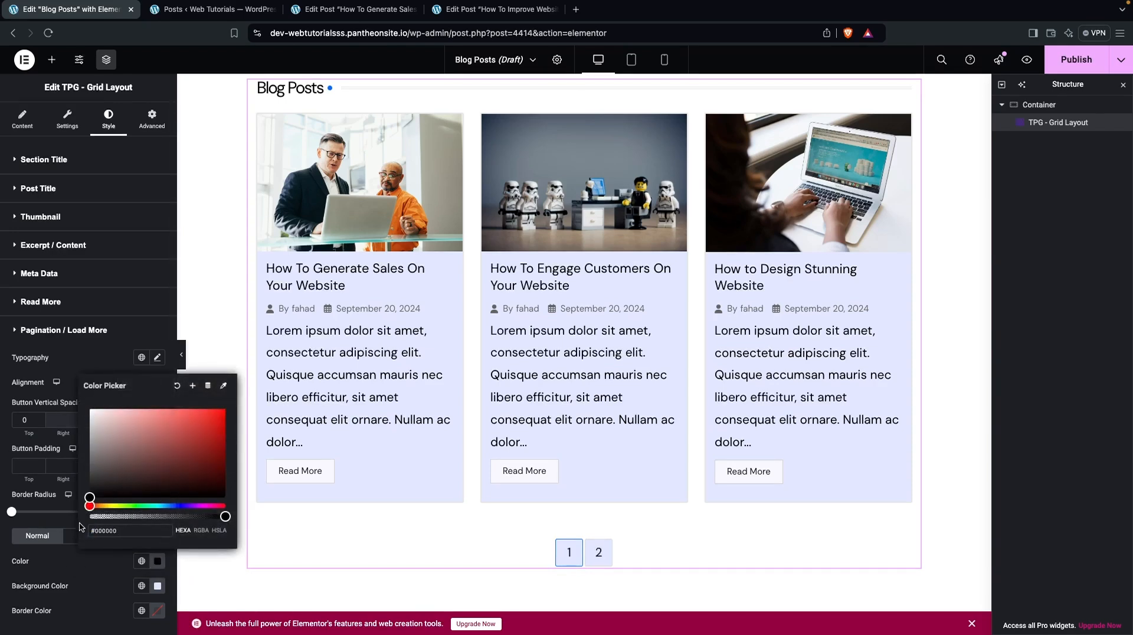
{"action": "left_click", "coordinate": [565, 558]}
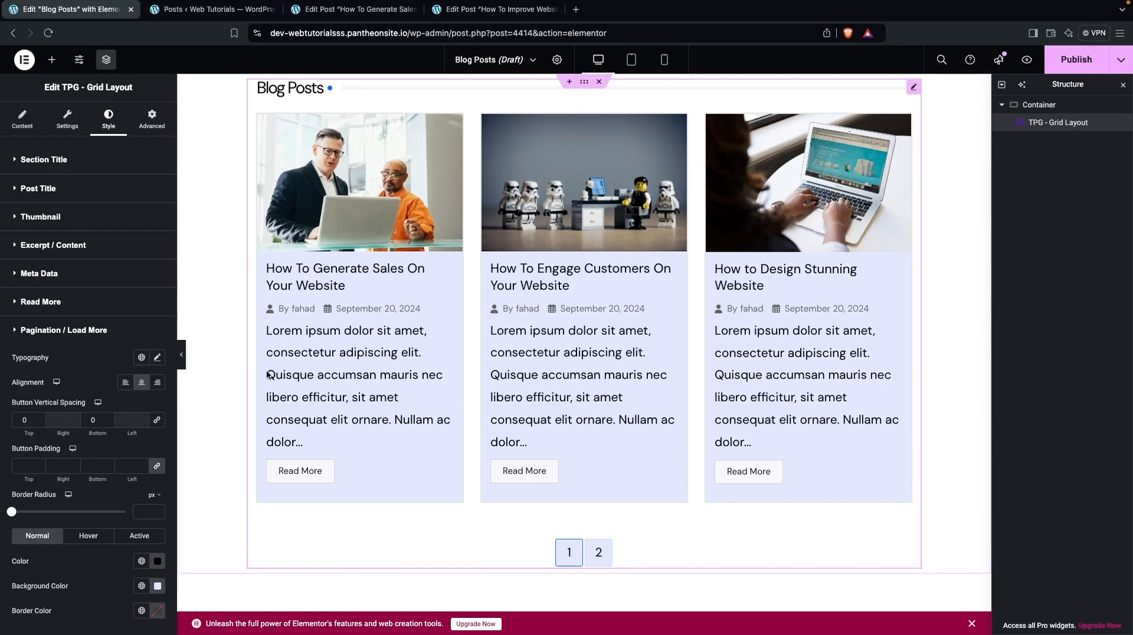
Add a second TPG Grid Layout widget above the existing Blog Posts grid and set its layout to 1 column
{"action": "left_click", "coordinate": [53, 61]}
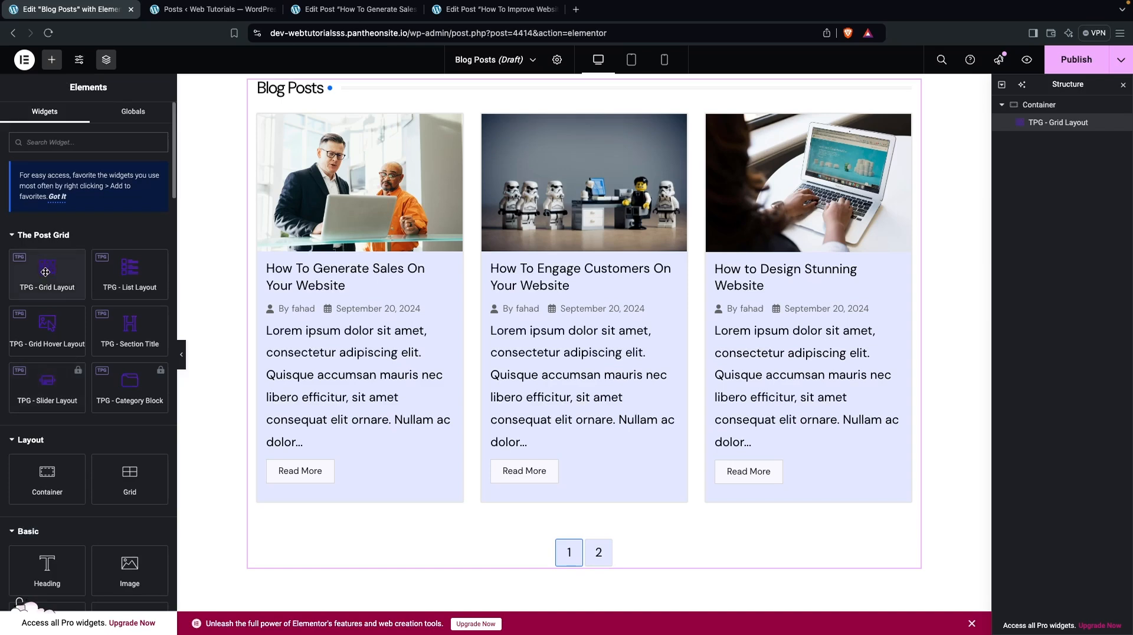
{"action": "left_click_drag", "start_coordinate": [45, 272], "coordinate": [400, 86]}
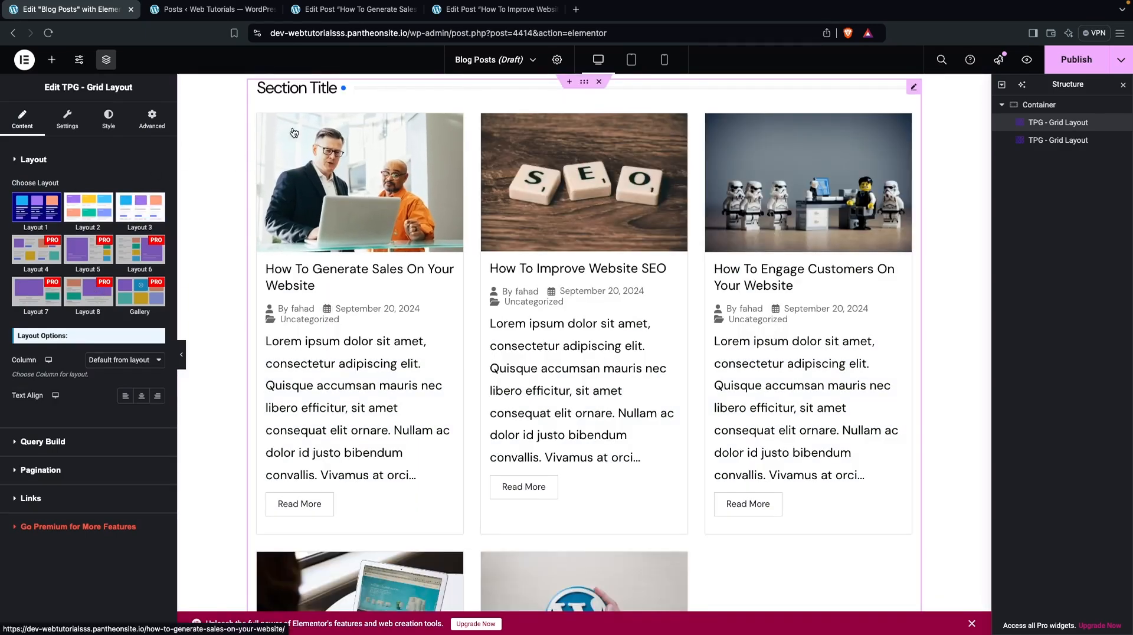
{"action": "left_click", "coordinate": [136, 361]}
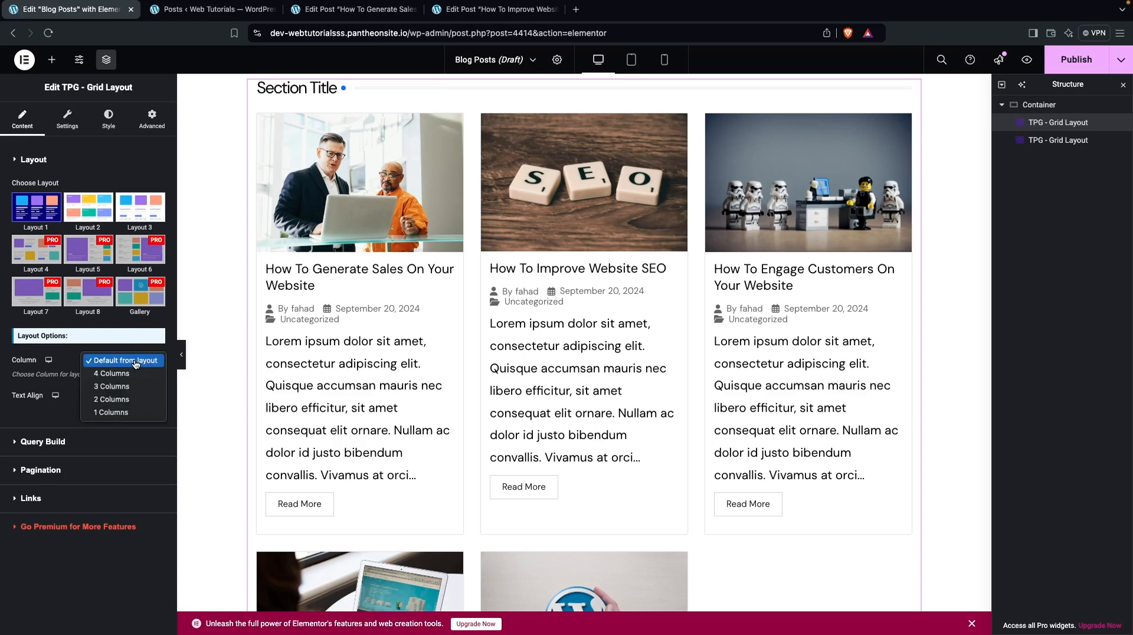
{"action": "left_click", "coordinate": [123, 413]}
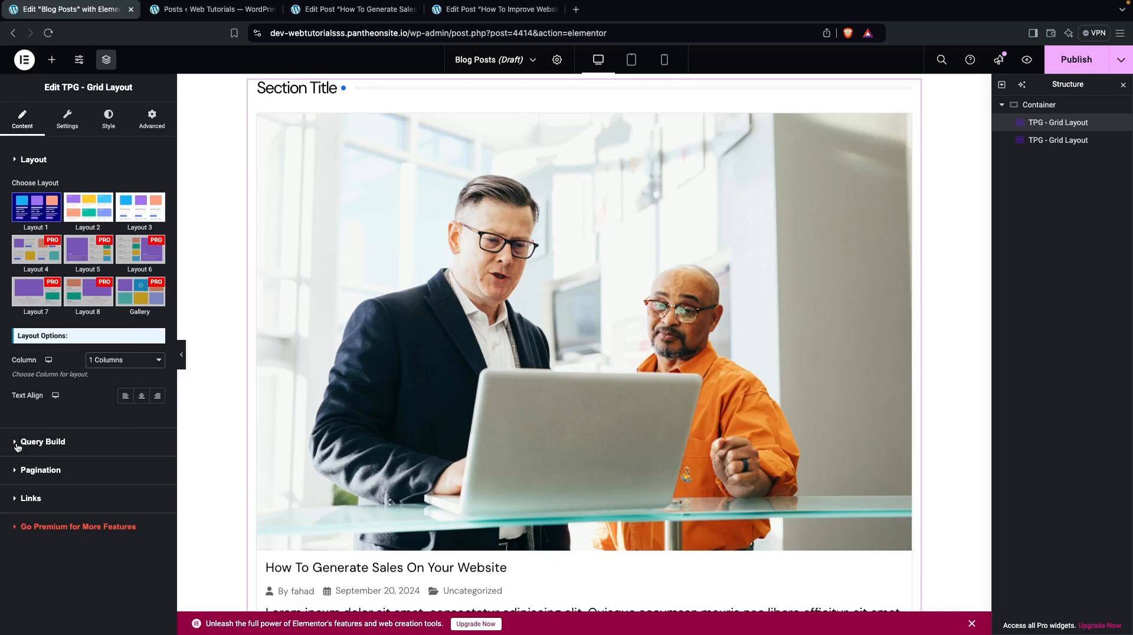
Limit the new upper grid's query to 1 post and check the result in the page preview
{"action": "left_click", "coordinate": [36, 442]}
{"action": "scroll", "coordinate": [83, 417], "scroll_direction": "down", "scroll_amount": 2}
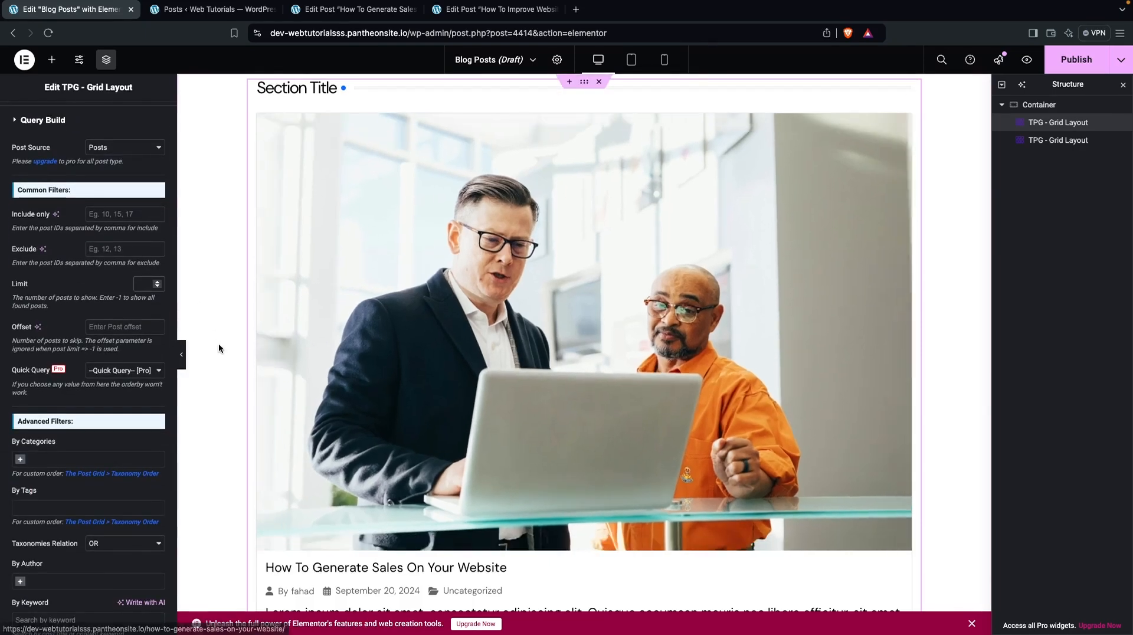
{"action": "scroll", "coordinate": [334, 362], "scroll_direction": "down", "scroll_amount": 10}
{"action": "scroll", "coordinate": [334, 363], "scroll_direction": "down", "scroll_amount": 15}
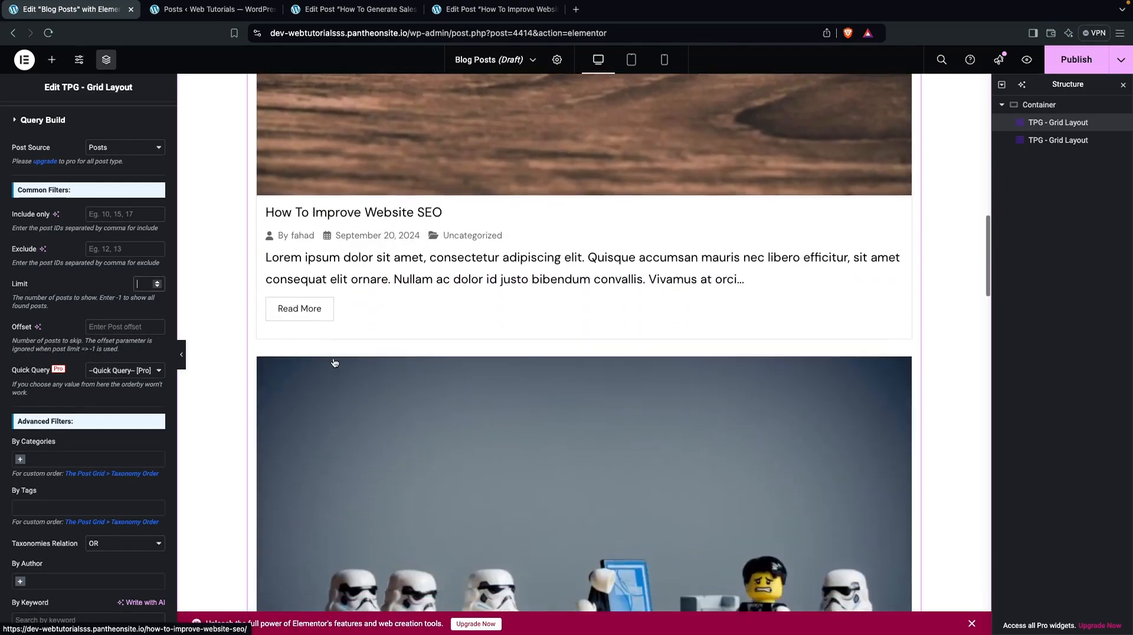
{"action": "type", "text": "1"}
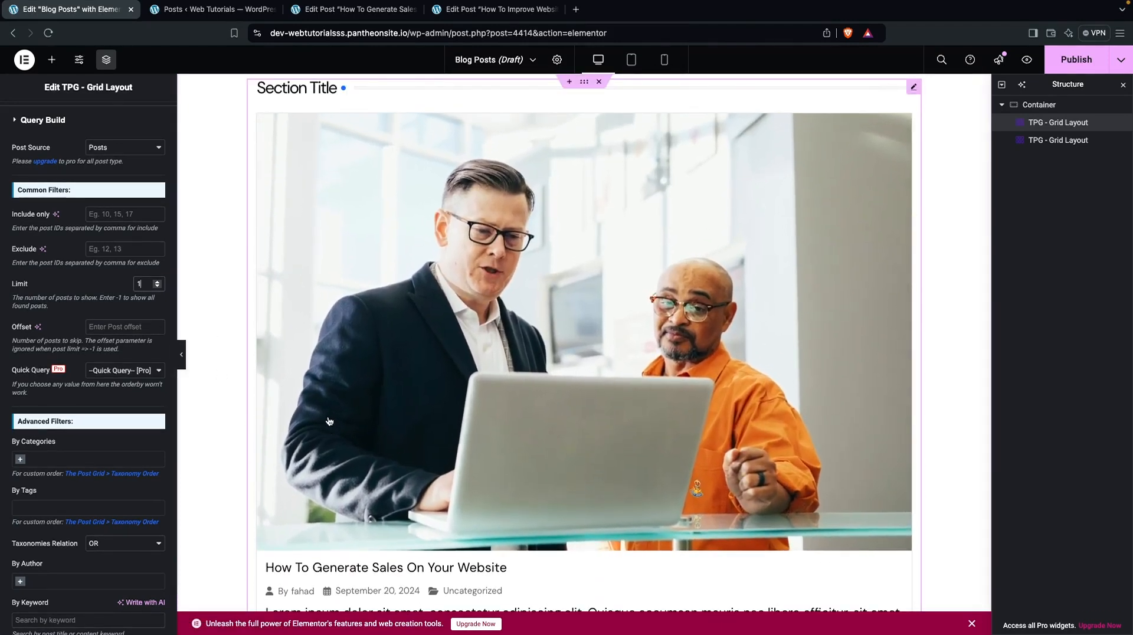
{"action": "scroll", "coordinate": [305, 416], "scroll_direction": "down", "scroll_amount": 1}
{"action": "scroll", "coordinate": [305, 416], "scroll_direction": "down", "scroll_amount": 1}
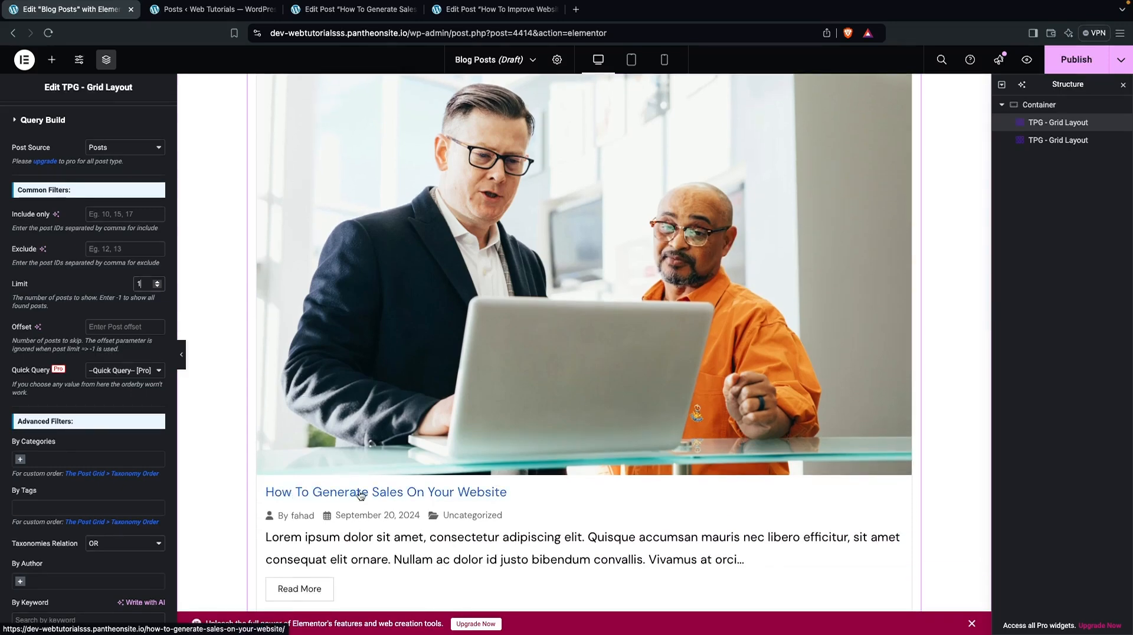
{"action": "scroll", "coordinate": [373, 495], "scroll_direction": "down", "scroll_amount": 10}
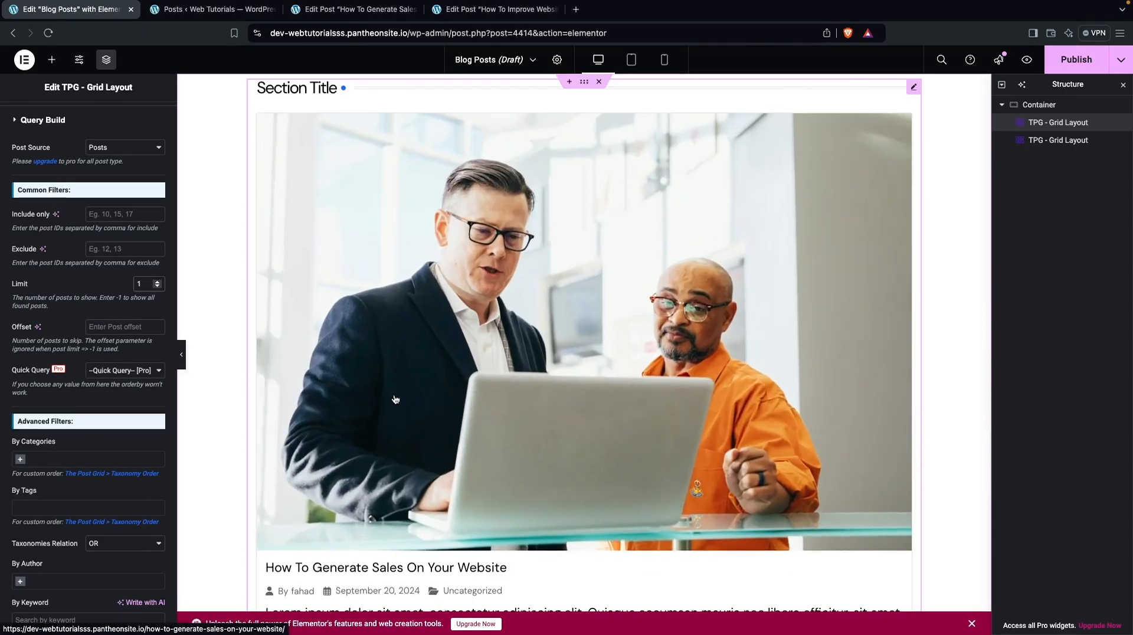
Set the query offset of the lower Blog Posts grid to 1
{"action": "scroll", "coordinate": [338, 341], "scroll_direction": "down", "scroll_amount": 8}
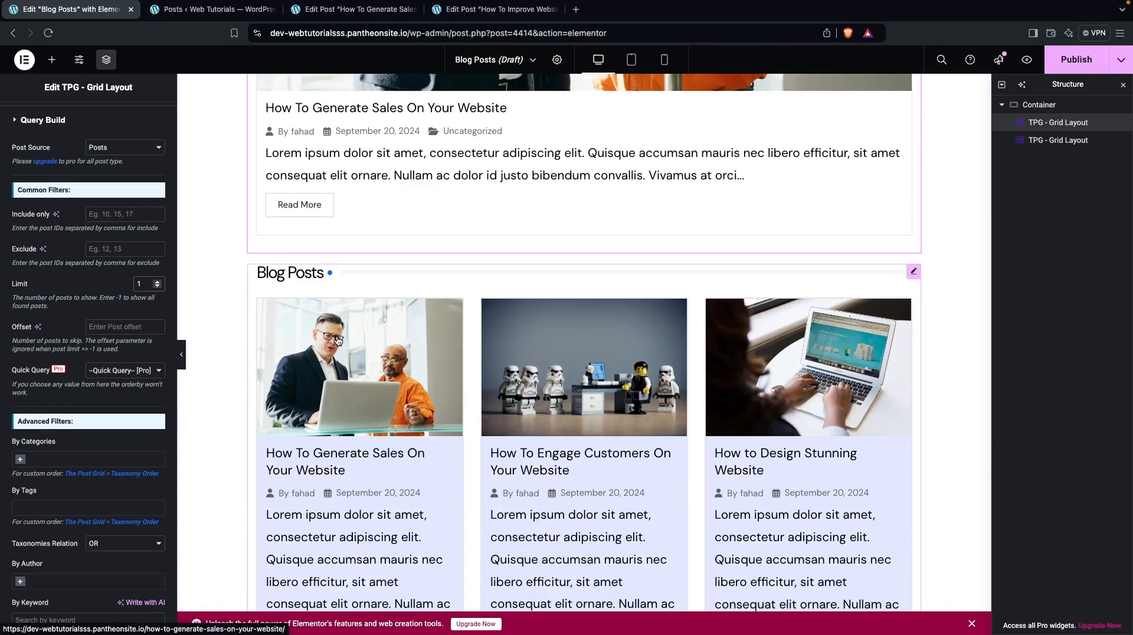
{"action": "left_click", "coordinate": [338, 341]}
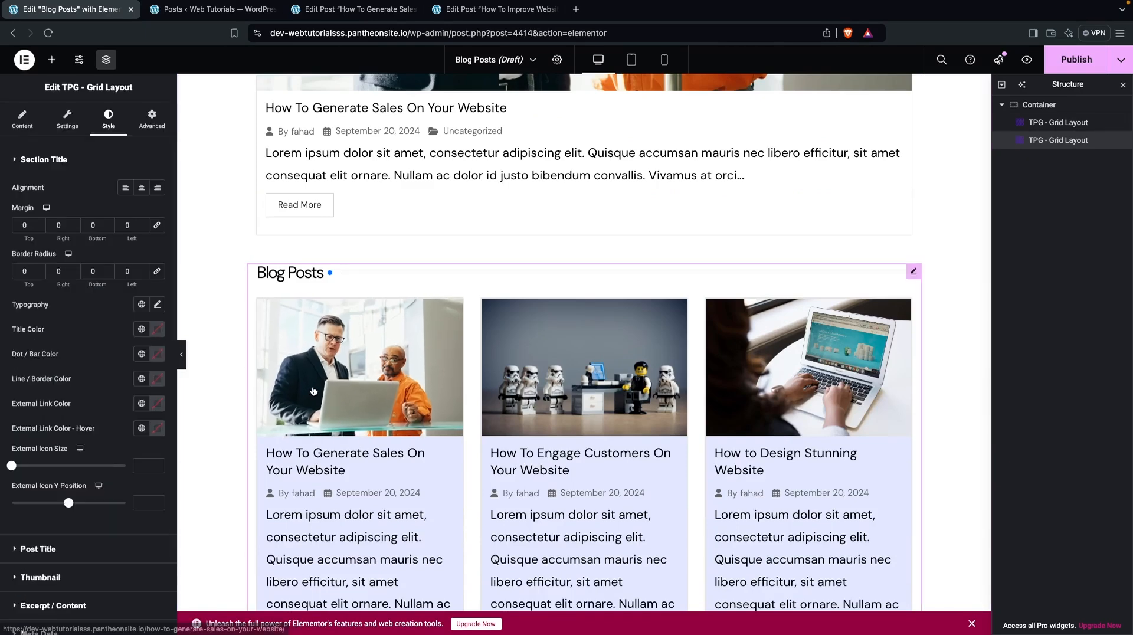
{"action": "left_click", "coordinate": [22, 120]}
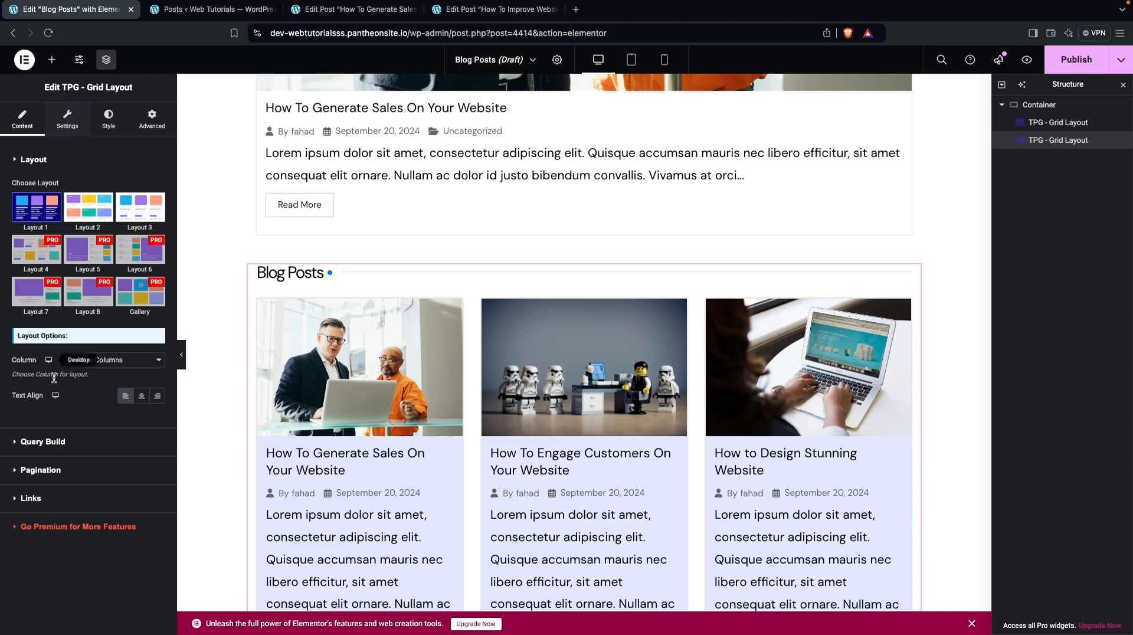
{"action": "left_click", "coordinate": [17, 444]}
{"action": "scroll", "coordinate": [94, 325], "scroll_direction": "down", "scroll_amount": 2}
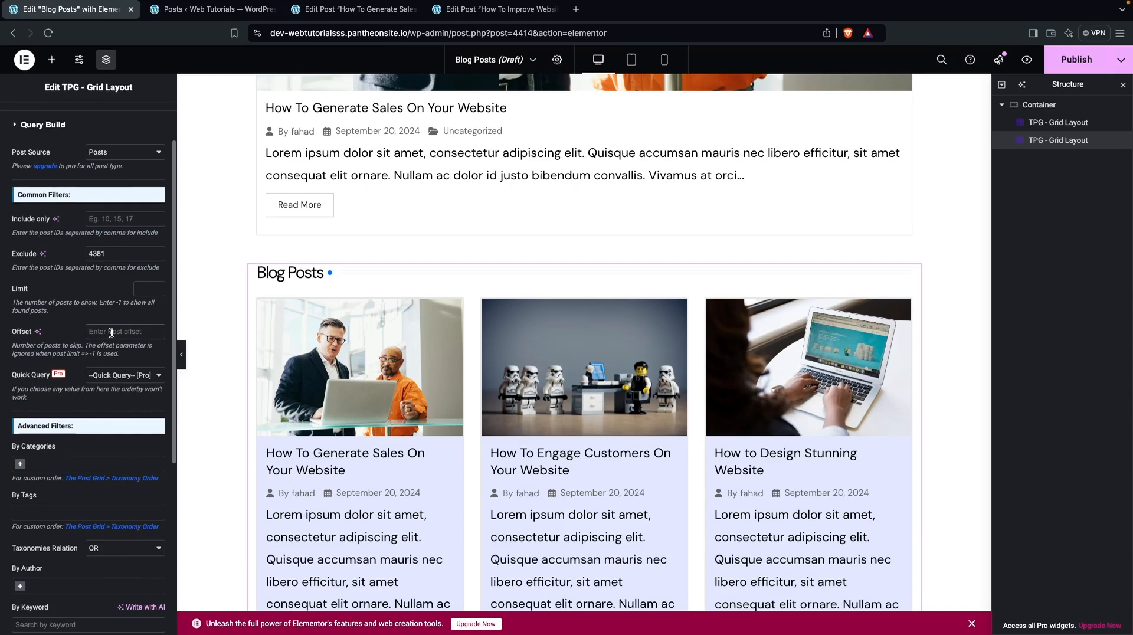
{"action": "type", "text": "1"}
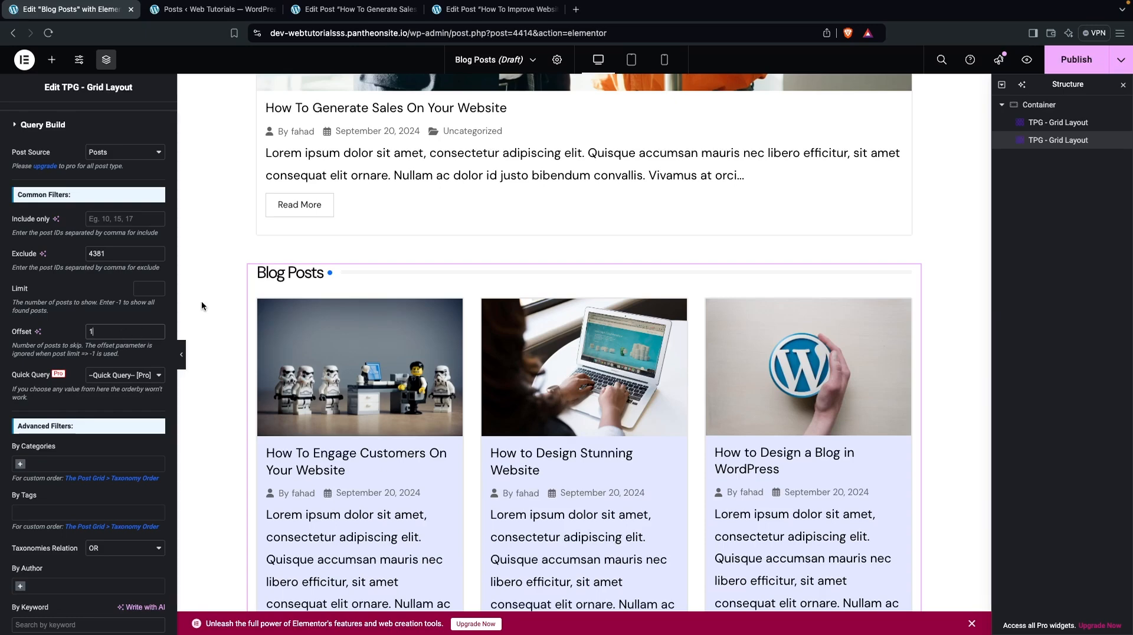
Try query offsets of 2 and 3 on the Blog Posts grid and return the offset to 1
{"action": "key", "text": "BackSpace"}
{"action": "type", "text": "2"}
{"action": "key", "text": "BackSpace"}
{"action": "type", "text": "3"}
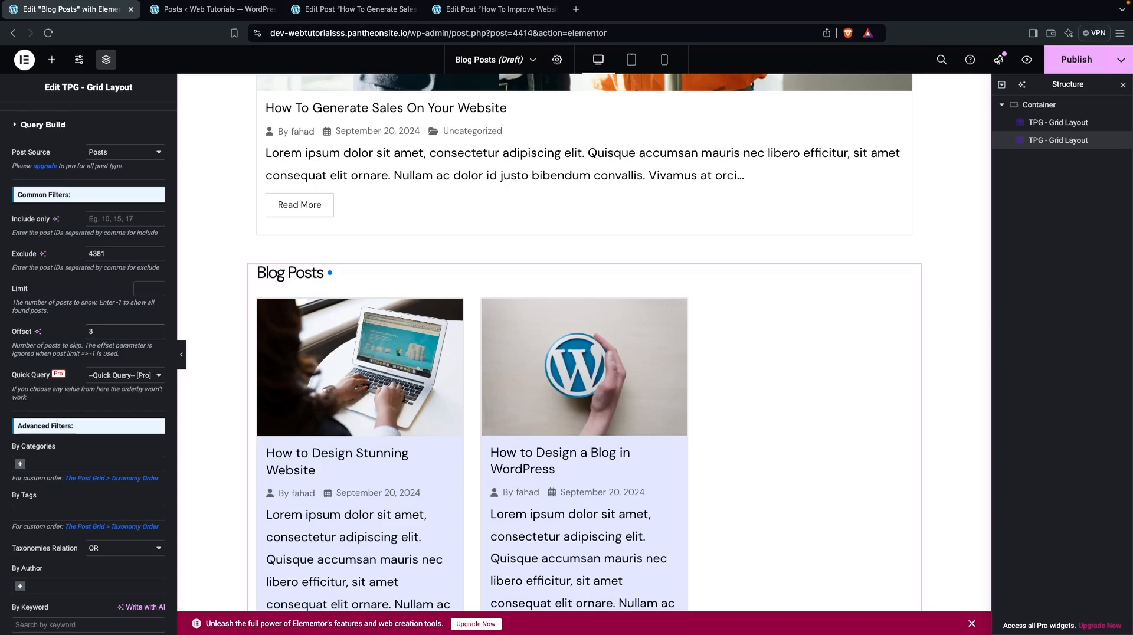
{"action": "key", "text": "BackSpace"}
{"action": "type", "text": "1"}
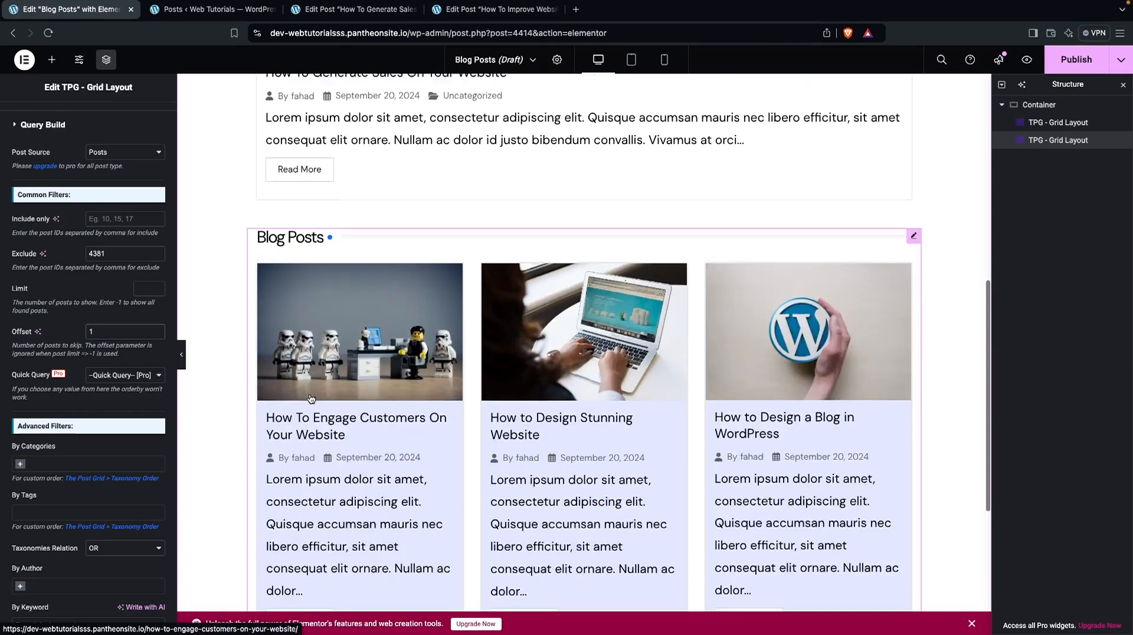
Change the upper grid's section title to "Featured Post" and set its title tag to H1
{"action": "scroll", "coordinate": [529, 424], "scroll_direction": "up", "scroll_amount": 5}
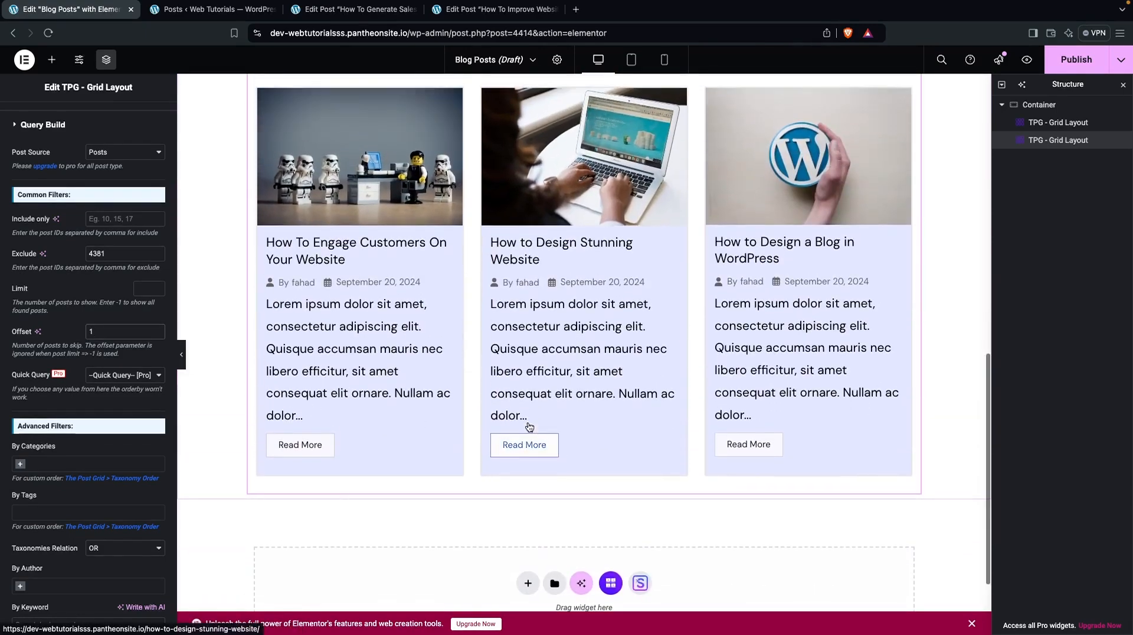
{"action": "scroll", "coordinate": [157, 324], "scroll_direction": "up", "scroll_amount": 1}
{"action": "scroll", "coordinate": [343, 274], "scroll_direction": "up", "scroll_amount": 6}
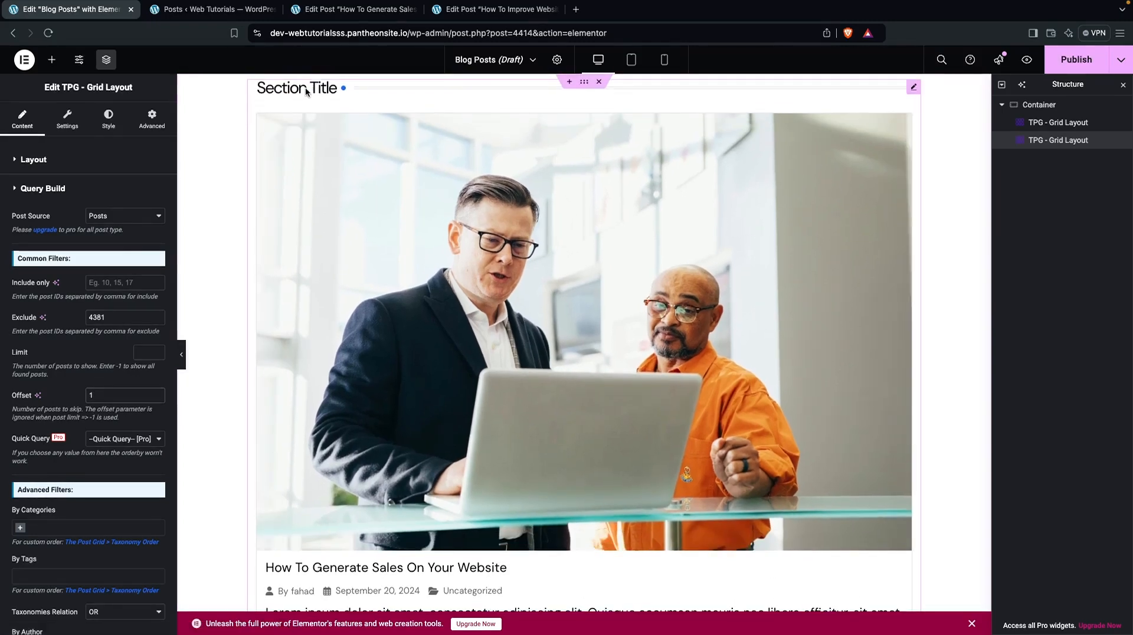
{"action": "left_click", "coordinate": [67, 118]}
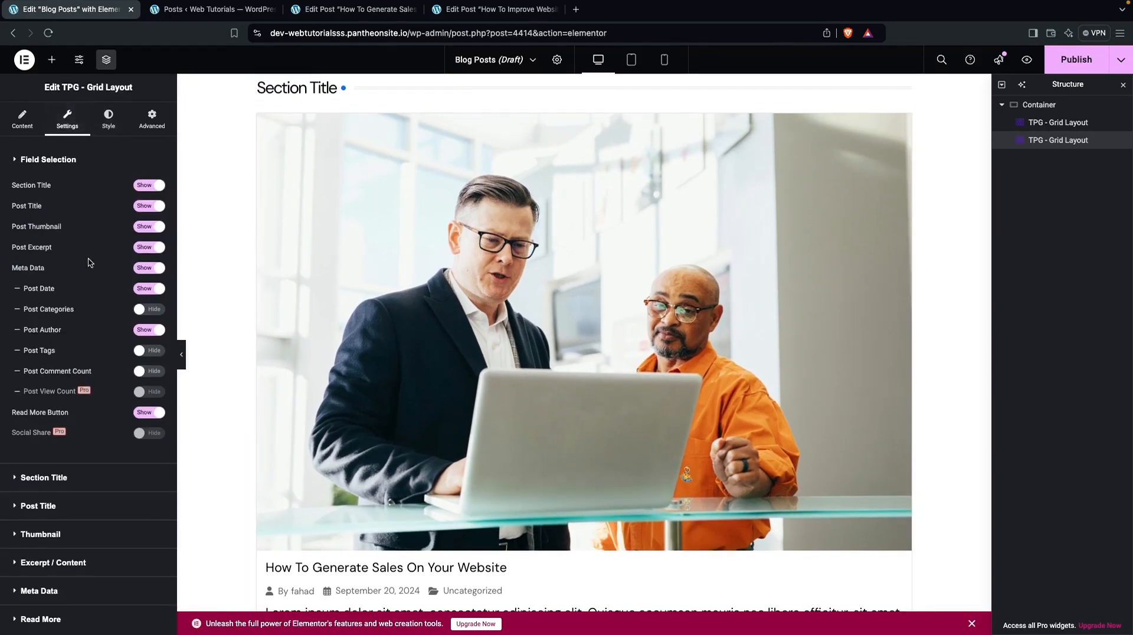
{"action": "left_click", "coordinate": [301, 205]}
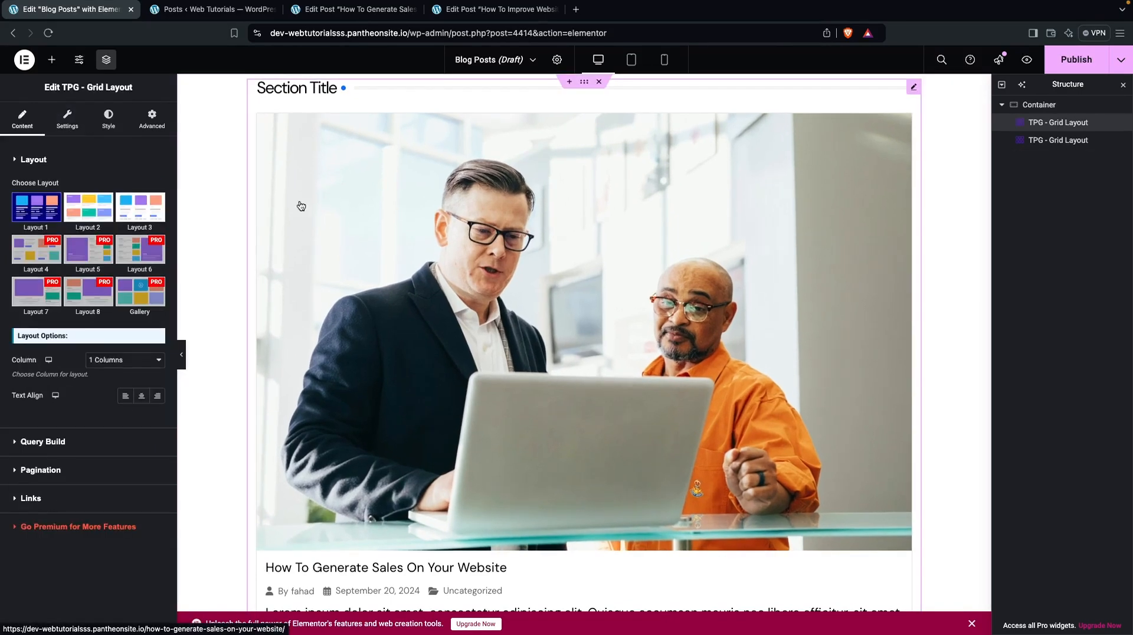
{"action": "left_click", "coordinate": [67, 118]}
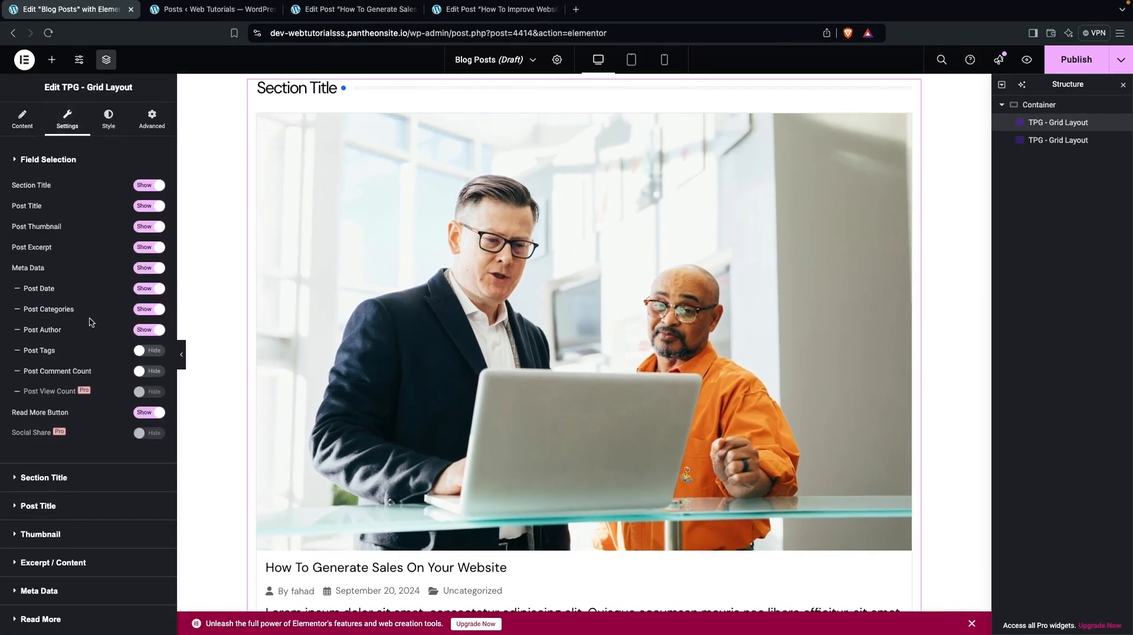
{"action": "left_click", "coordinate": [16, 478]}
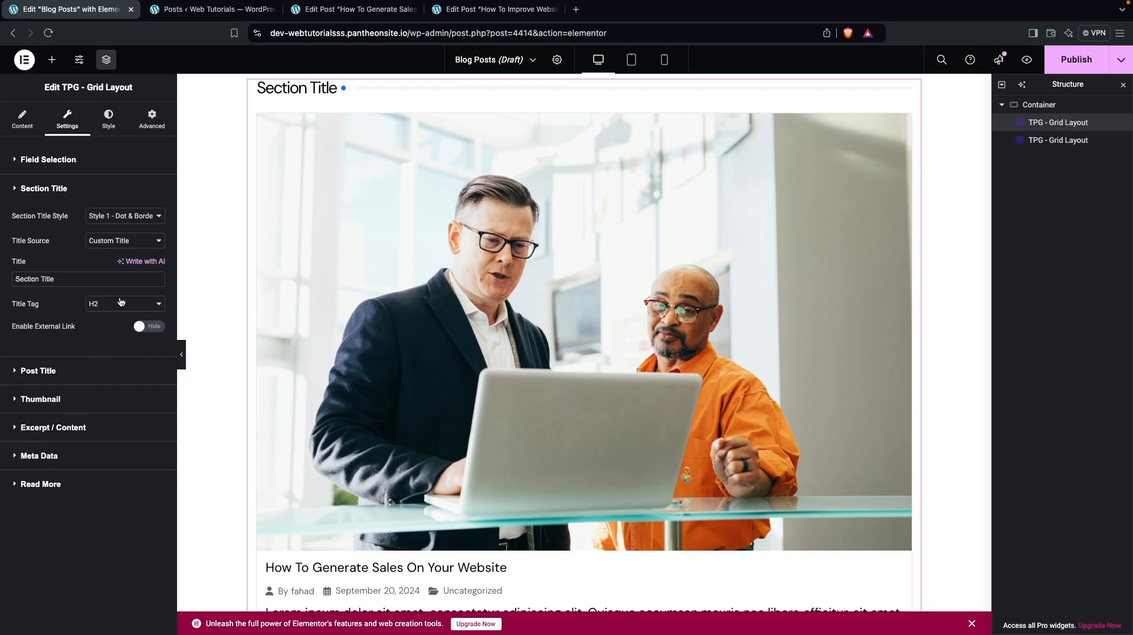
{"action": "triple_click", "coordinate": [99, 278]}
{"action": "type", "text": "Featured Post"}
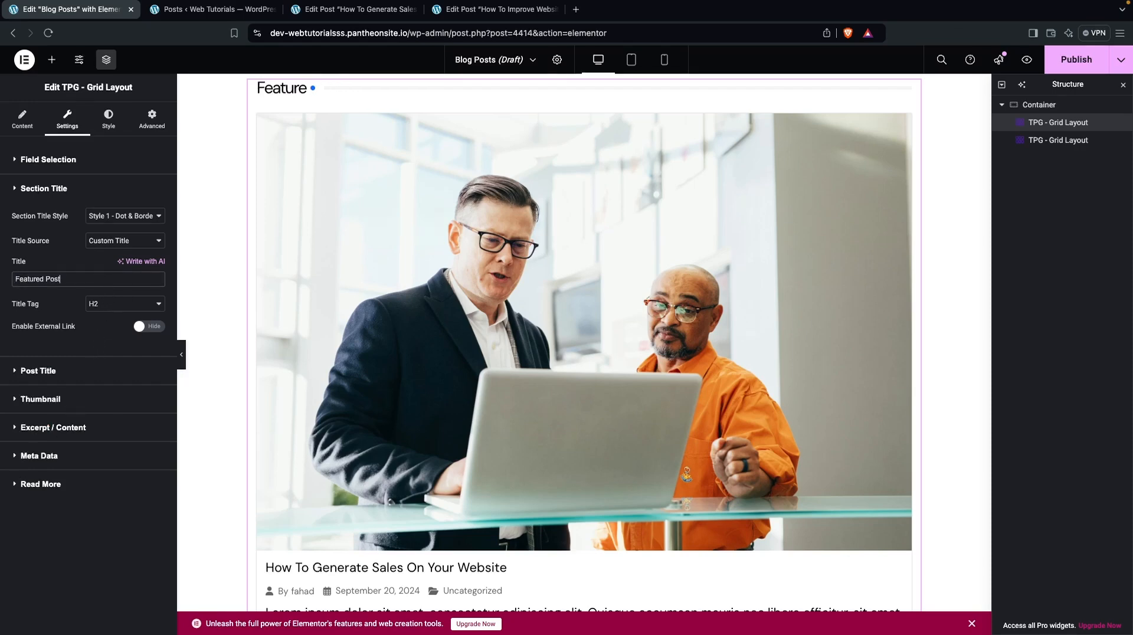
{"action": "left_click", "coordinate": [142, 301]}
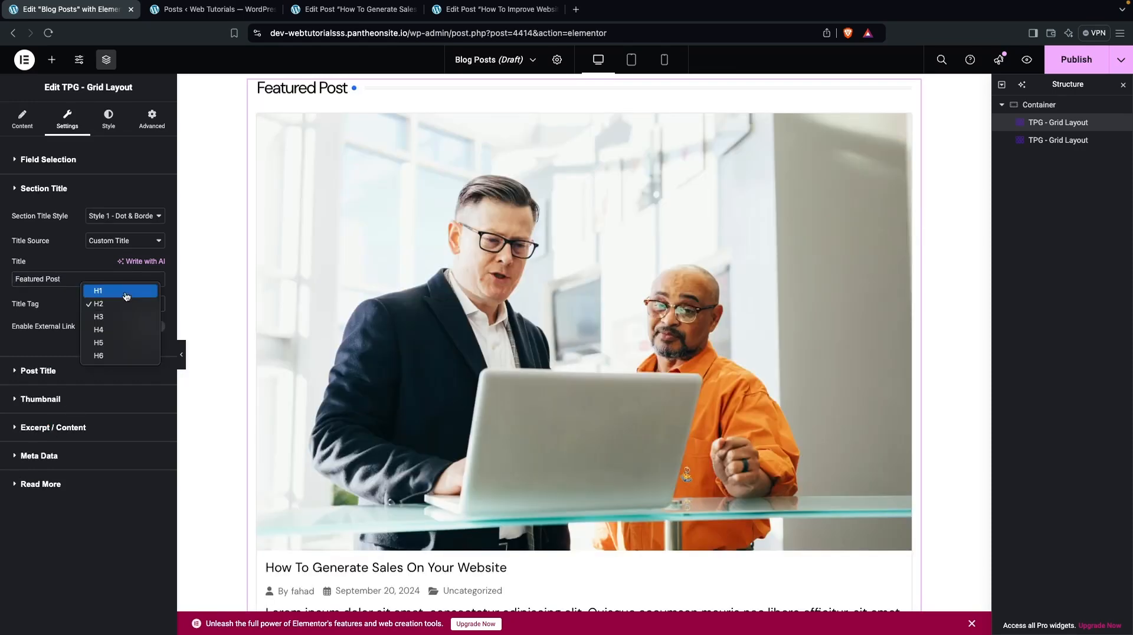
{"action": "left_click", "coordinate": [93, 293]}
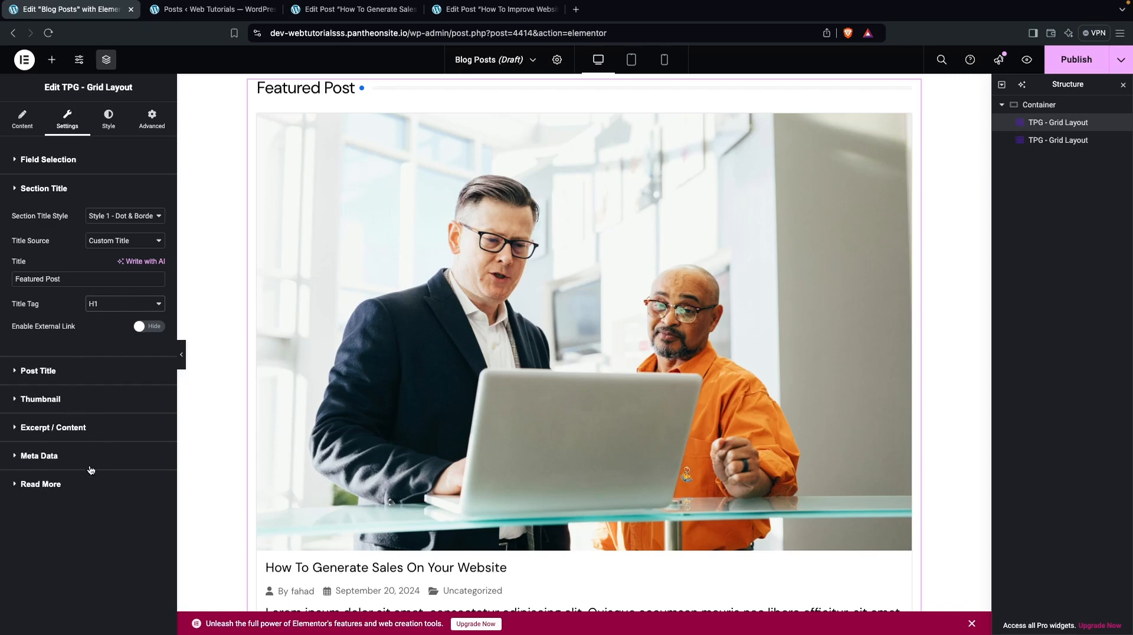
Give the upper grid's post card a normal background color of #E3E8FF
{"action": "left_click", "coordinate": [109, 118]}
{"action": "scroll", "coordinate": [93, 359], "scroll_direction": "down", "scroll_amount": 2}
{"action": "left_click", "coordinate": [15, 625]}
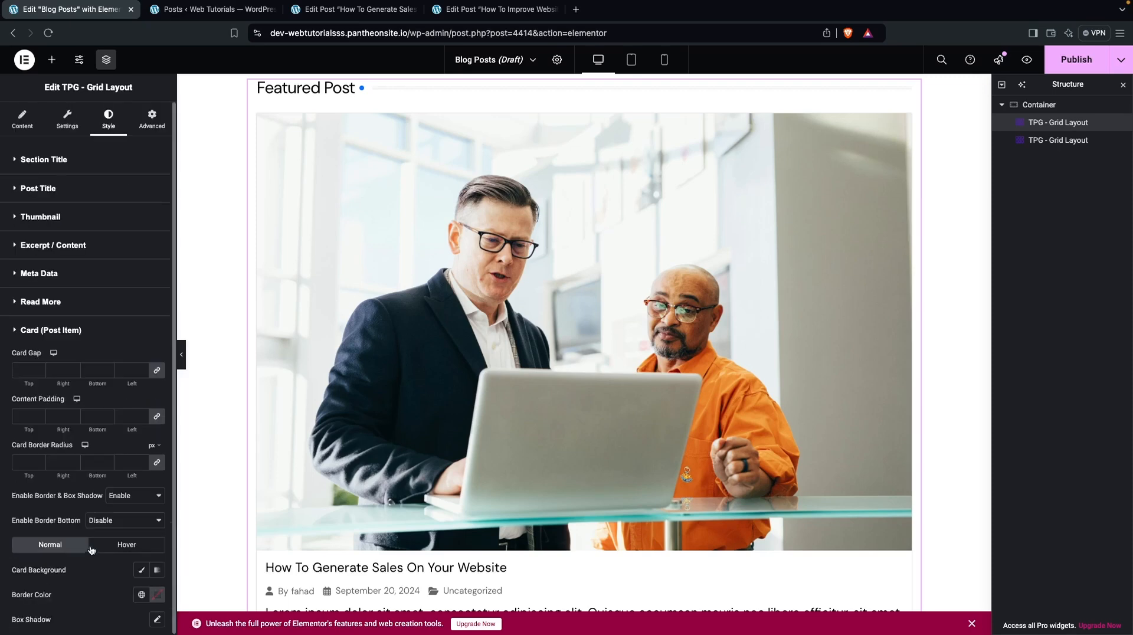
{"action": "left_click", "coordinate": [141, 570]}
{"action": "left_click", "coordinate": [157, 584]}
{"action": "type", "text": "#E3E8FF"}
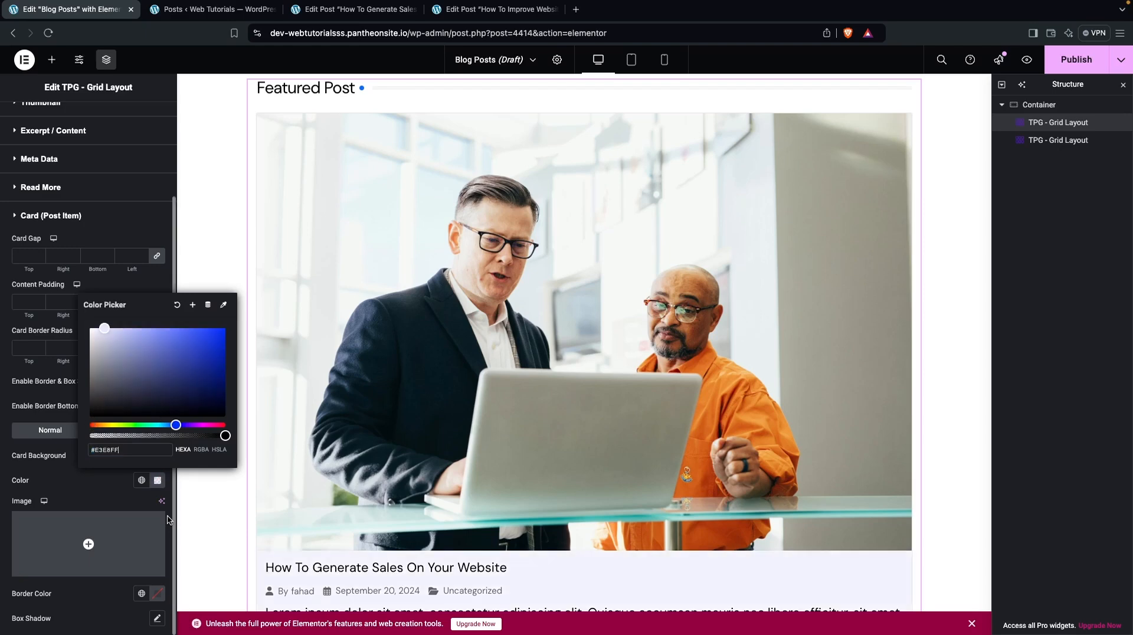
{"action": "scroll", "coordinate": [309, 436], "scroll_direction": "down", "scroll_amount": 3}
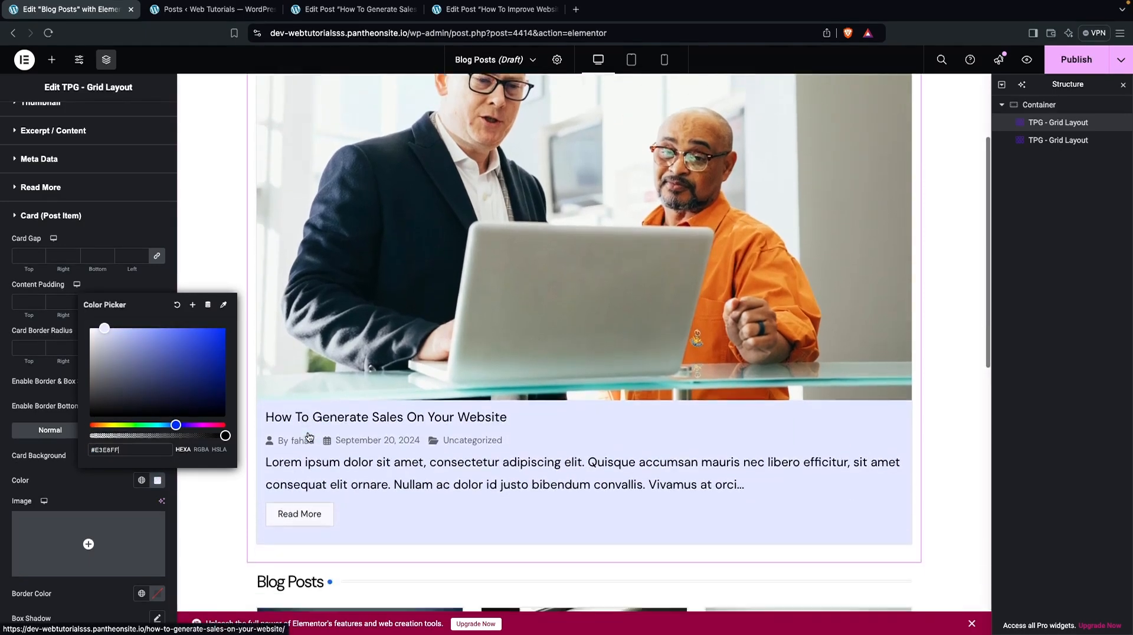
{"action": "scroll", "coordinate": [307, 437], "scroll_direction": "up", "scroll_amount": 1}
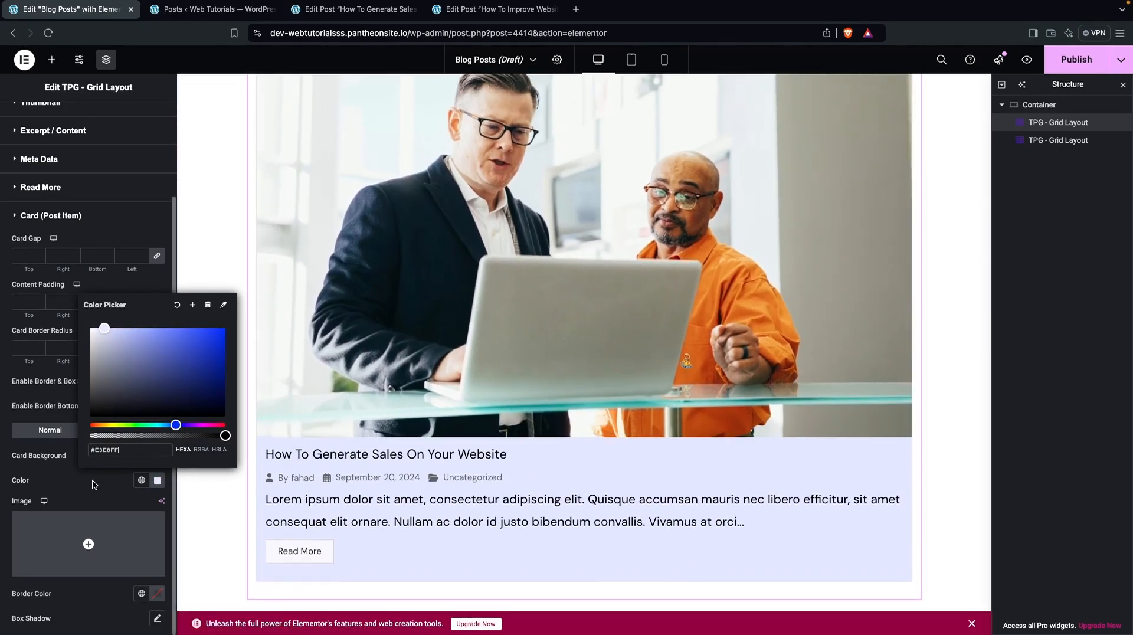
{"action": "left_click", "coordinate": [95, 506]}
Set the normal border color of the featured post card to light grey #E6E5E5
{"action": "left_click", "coordinate": [156, 595]}
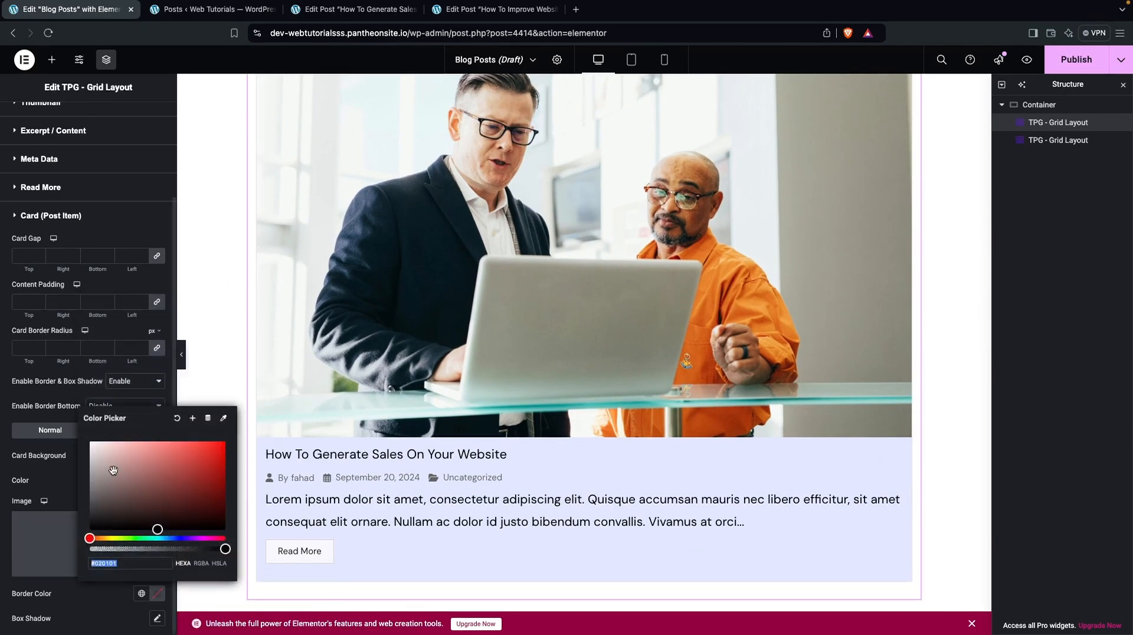
{"action": "left_click_drag", "start_coordinate": [109, 464], "coordinate": [90, 450]}
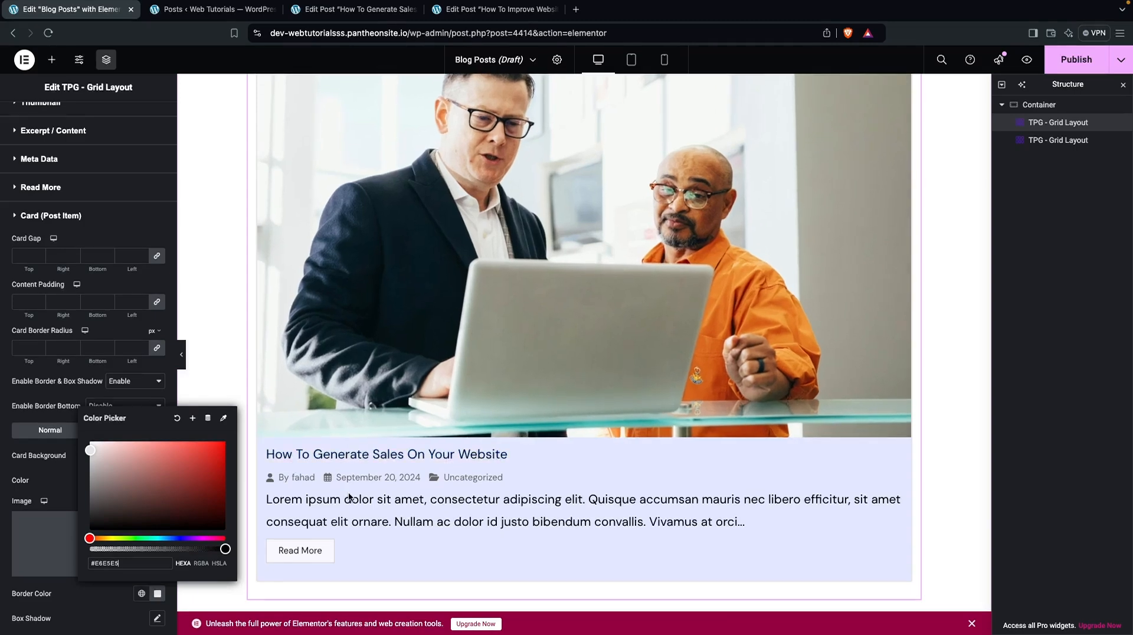
{"action": "scroll", "coordinate": [458, 464], "scroll_direction": "up", "scroll_amount": 3}
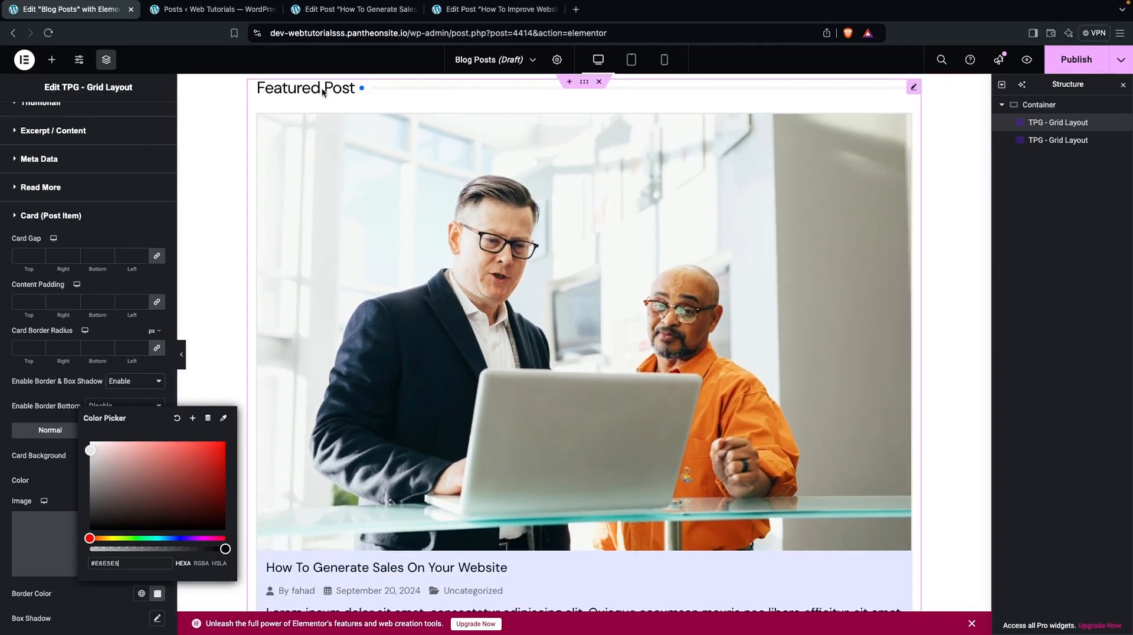
Set the typography size of the "Featured Post" section title to 50 px
{"action": "scroll", "coordinate": [118, 165], "scroll_direction": "up", "scroll_amount": 3}
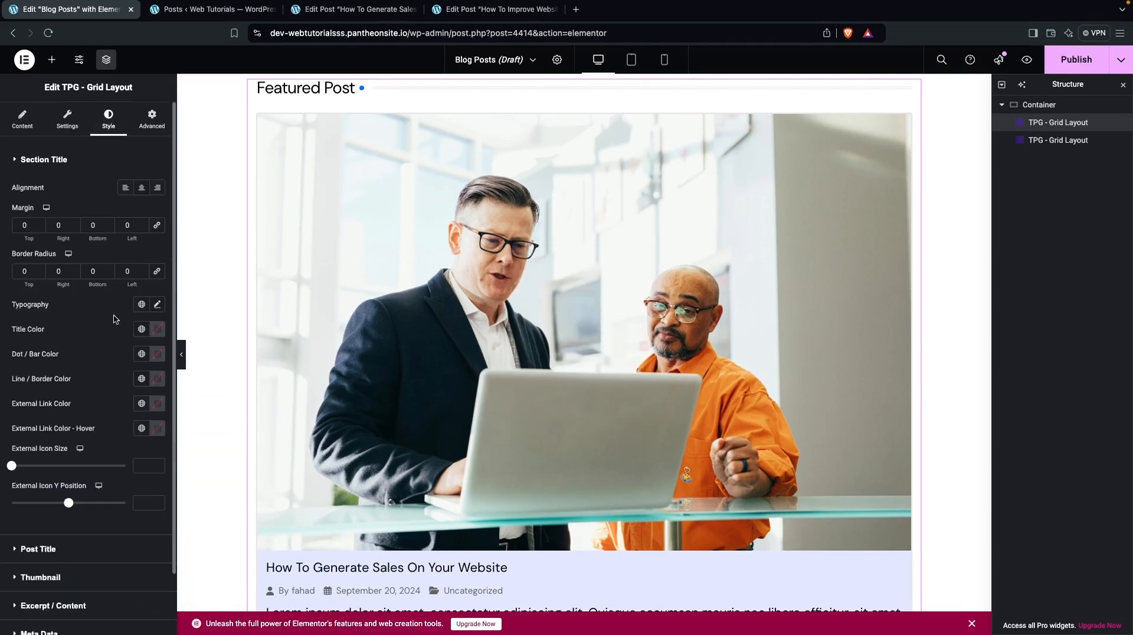
{"action": "left_click", "coordinate": [157, 305]}
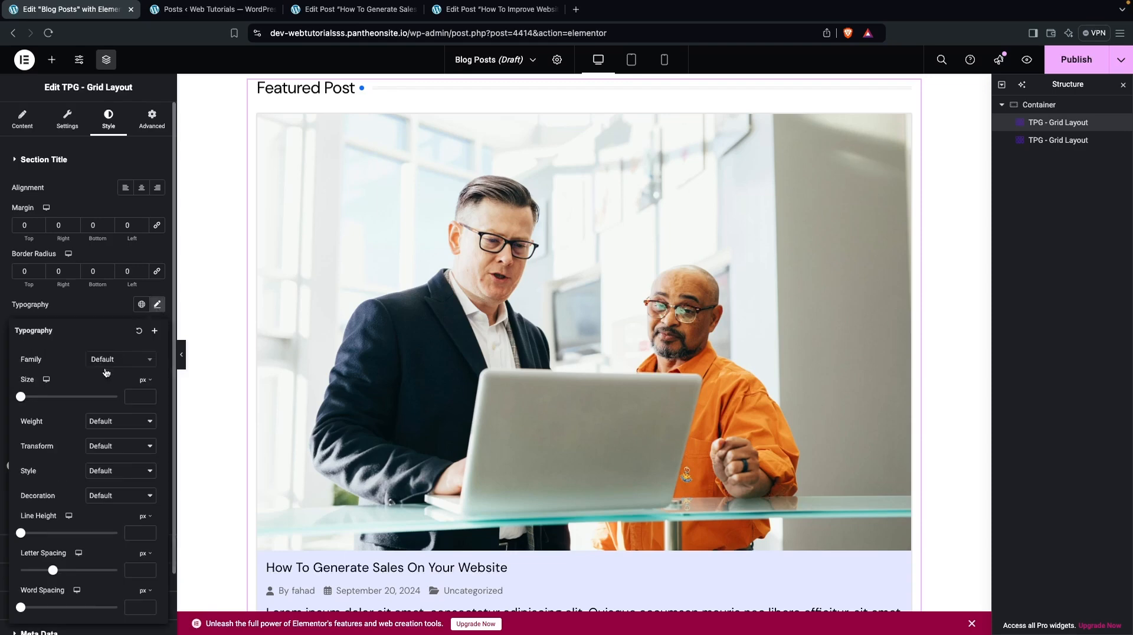
{"action": "type", "text": "5"}
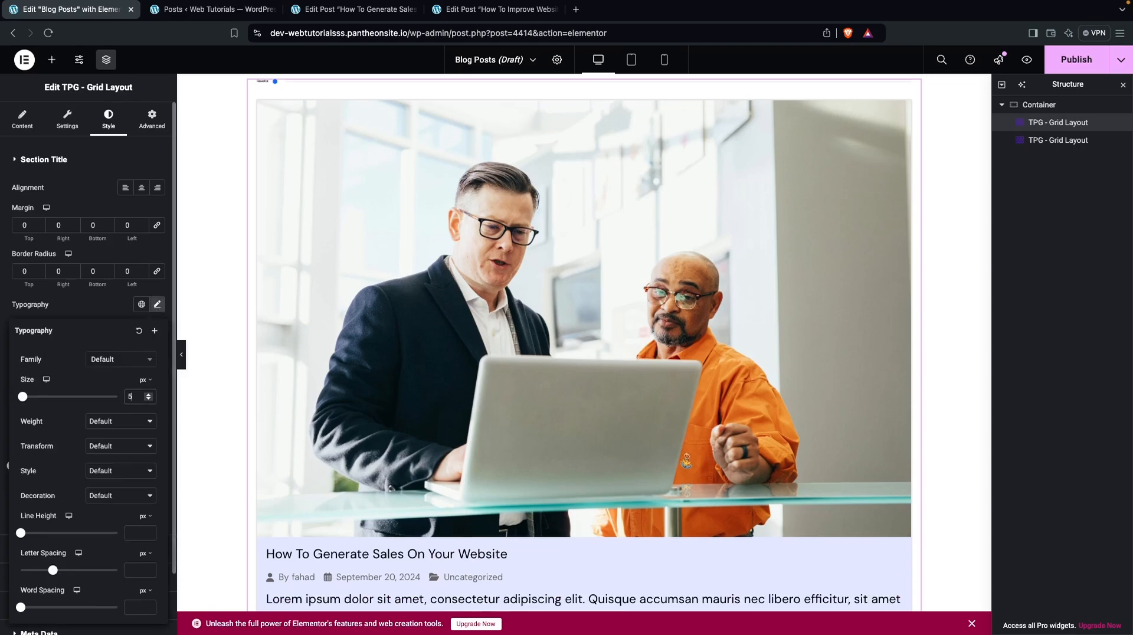
{"action": "type", "text": "0"}
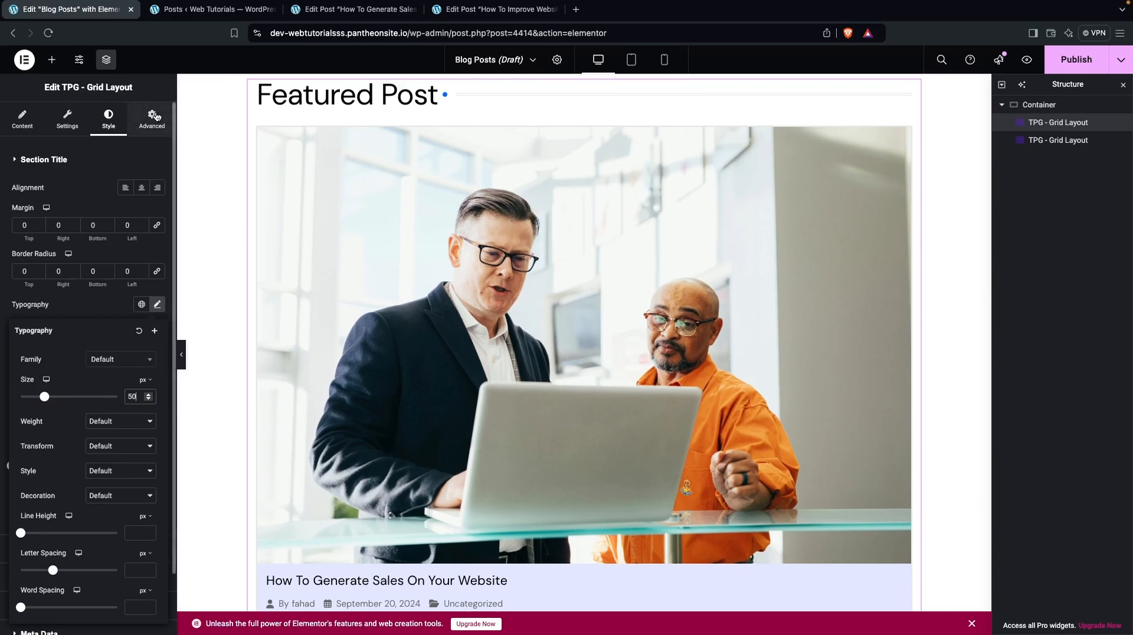
Unlink the padding values of the container holding both grids and set its top padding to 100 px
{"action": "left_click", "coordinate": [584, 82]}
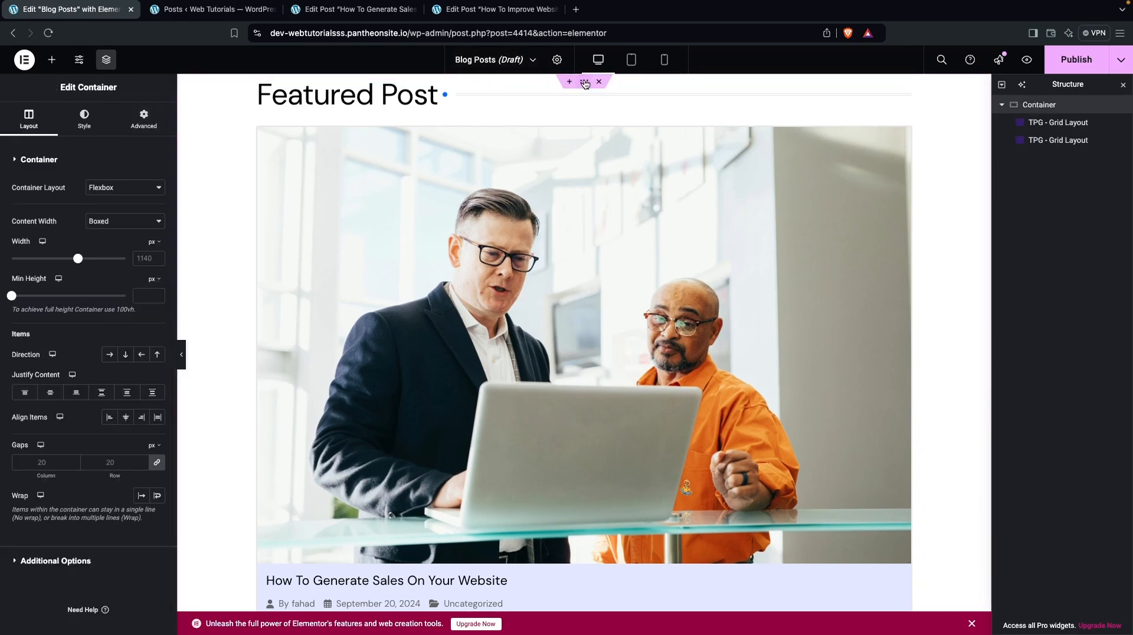
{"action": "left_click", "coordinate": [144, 121]}
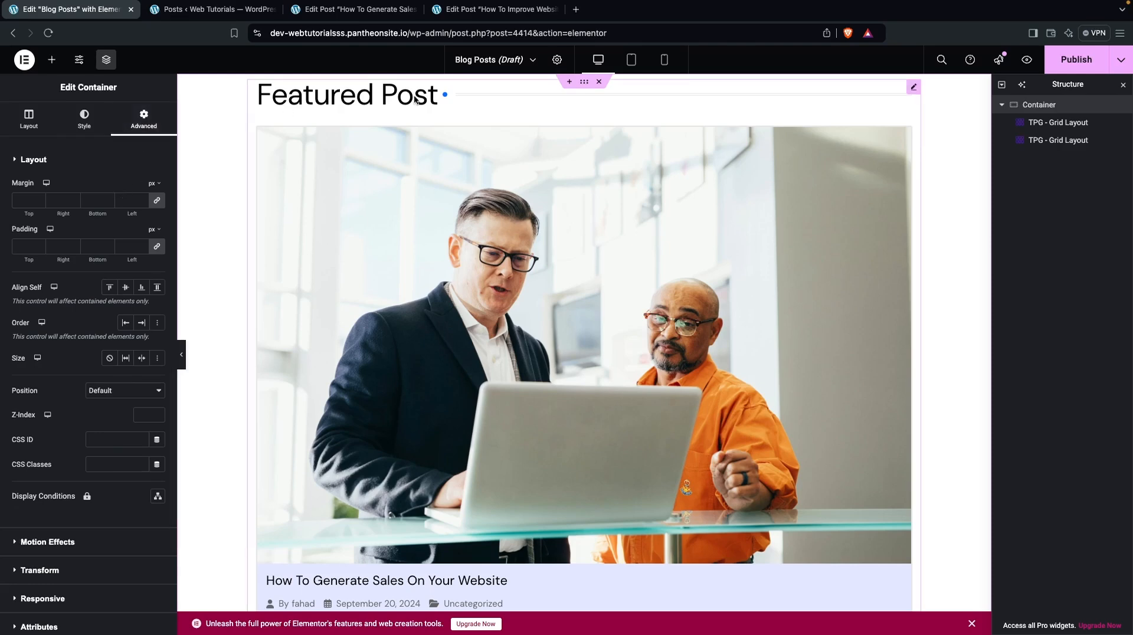
{"action": "left_click", "coordinate": [157, 247]}
{"action": "left_click", "coordinate": [22, 248]}
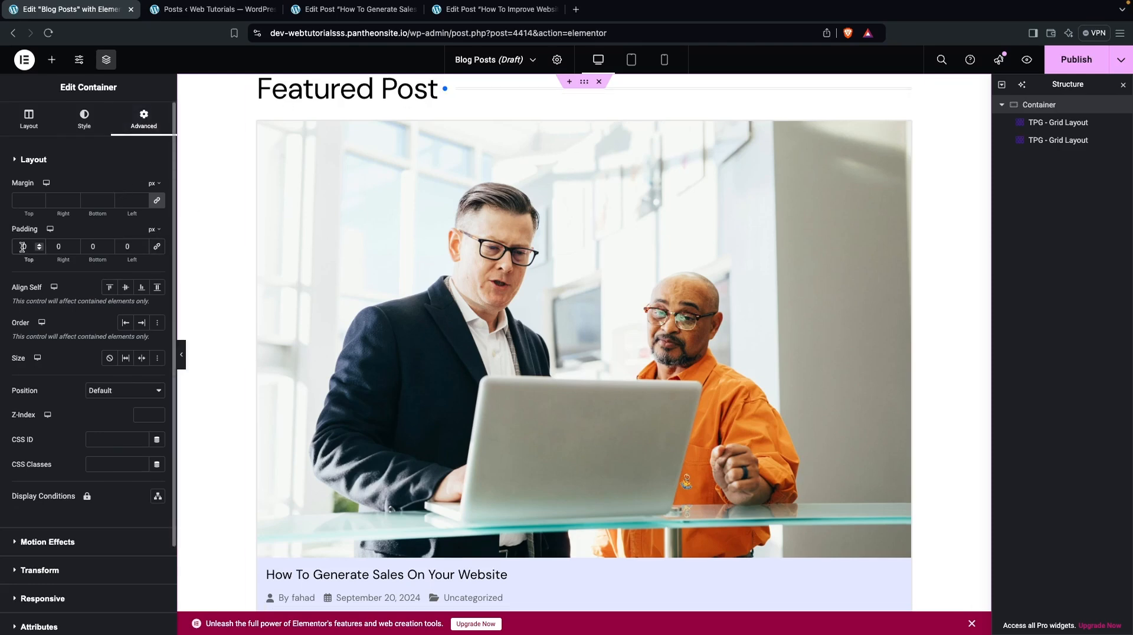
{"action": "type", "text": "60"}
{"action": "key", "text": "Delete"}
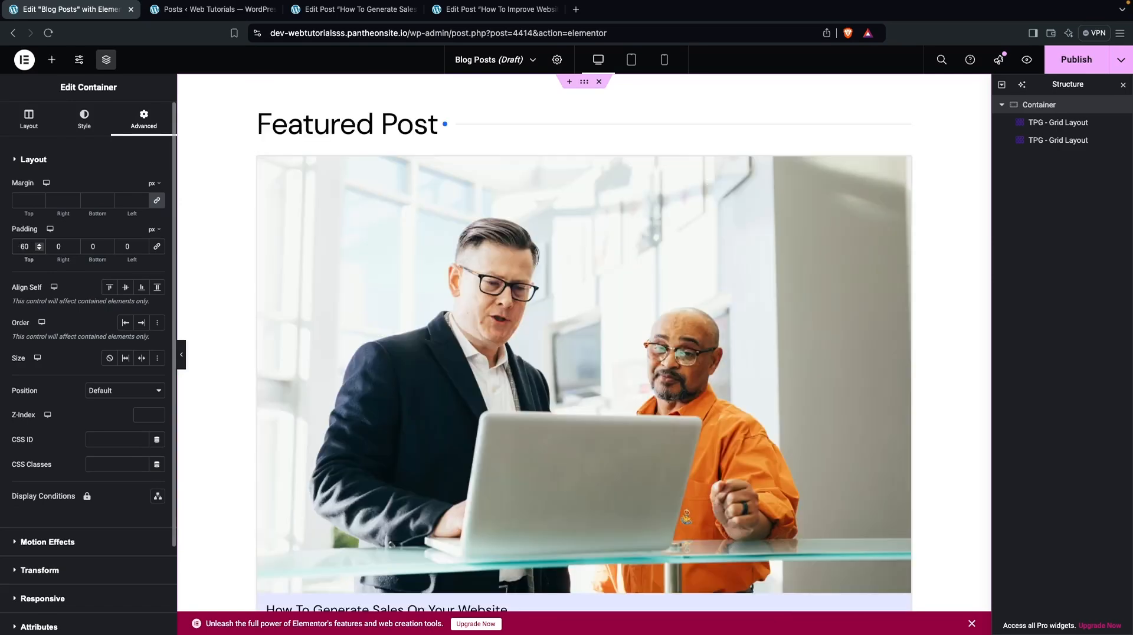
{"action": "key", "text": "BackSpace"}
{"action": "type", "text": "100"}
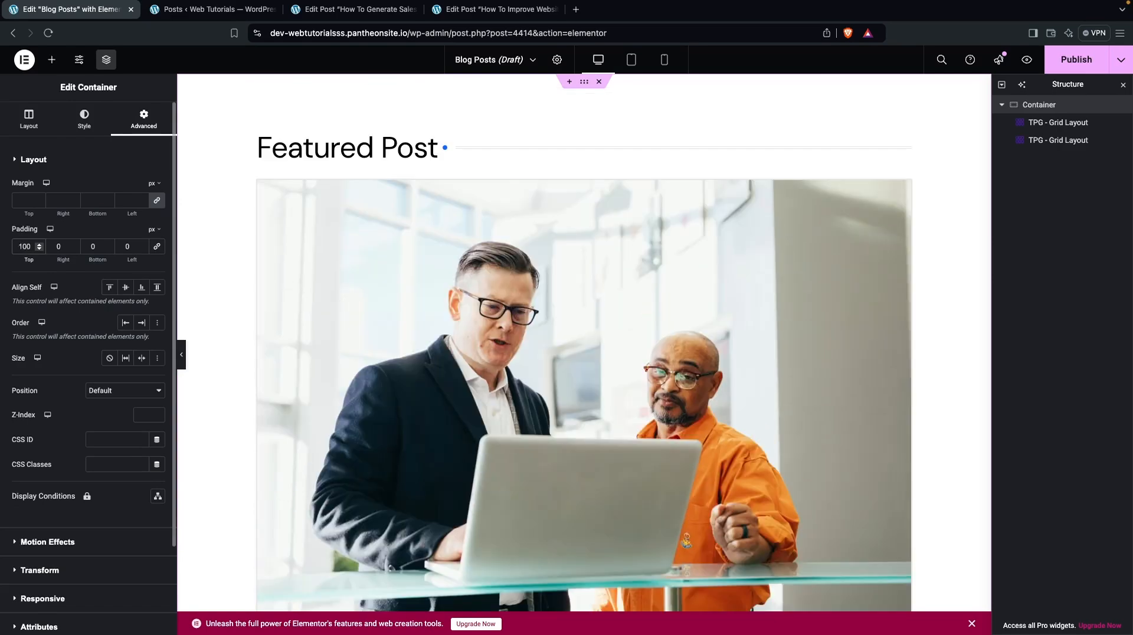
Unlink the Blog Posts grid's padding values and set its top and bottom padding to 50 px each
{"action": "scroll", "coordinate": [388, 275], "scroll_direction": "down", "scroll_amount": 5}
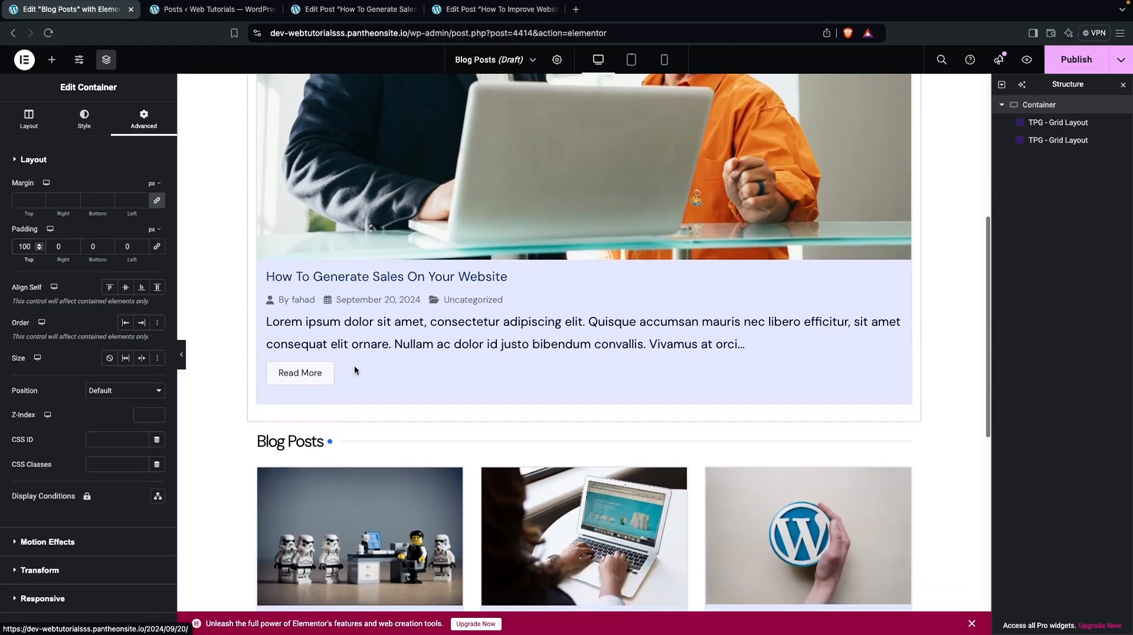
{"action": "left_click", "coordinate": [304, 447]}
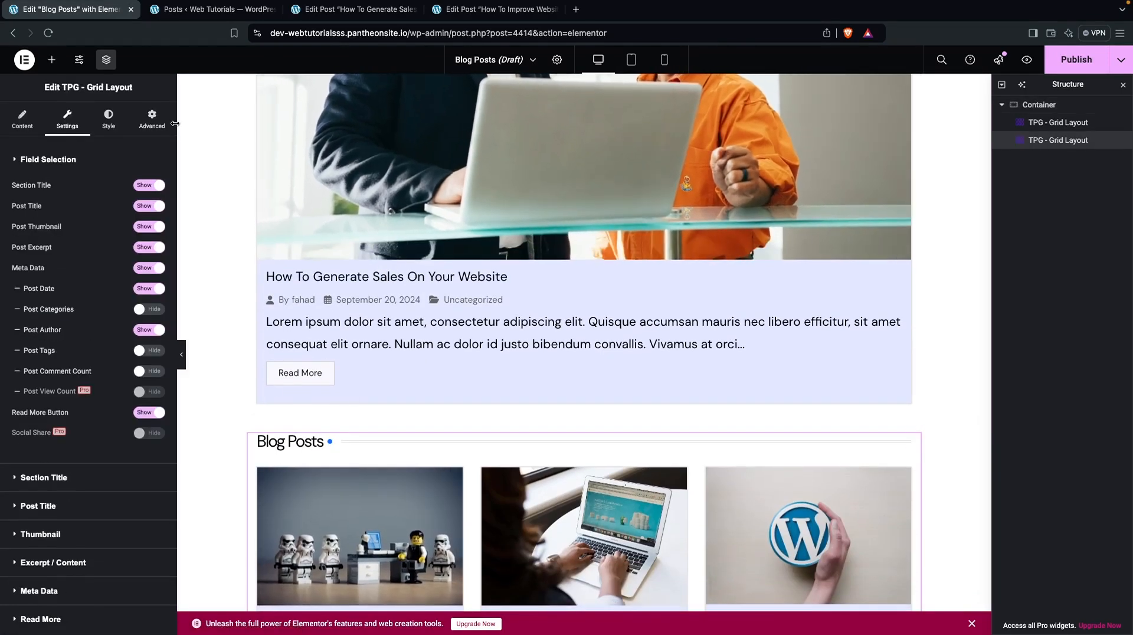
{"action": "left_click", "coordinate": [152, 117]}
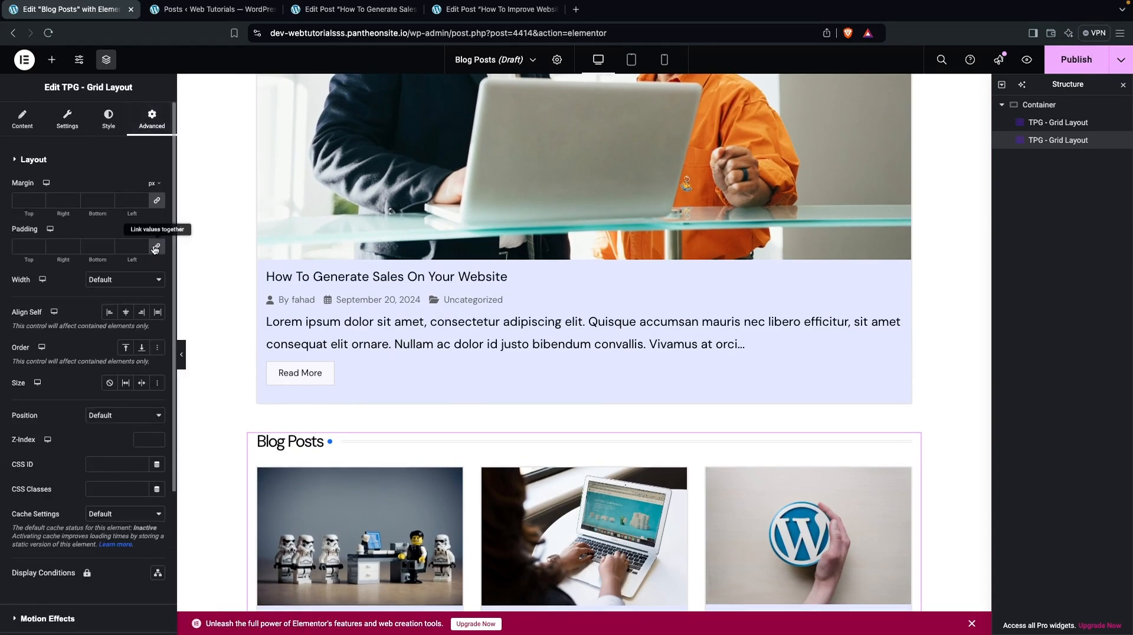
{"action": "left_click", "coordinate": [41, 248]}
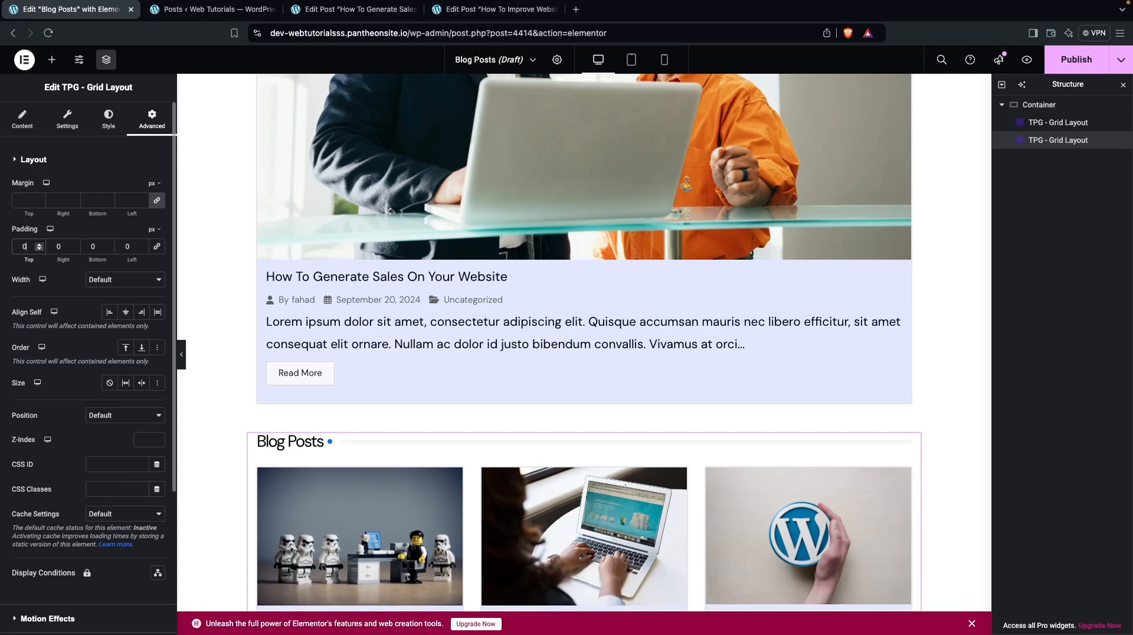
{"action": "type", "text": "50"}
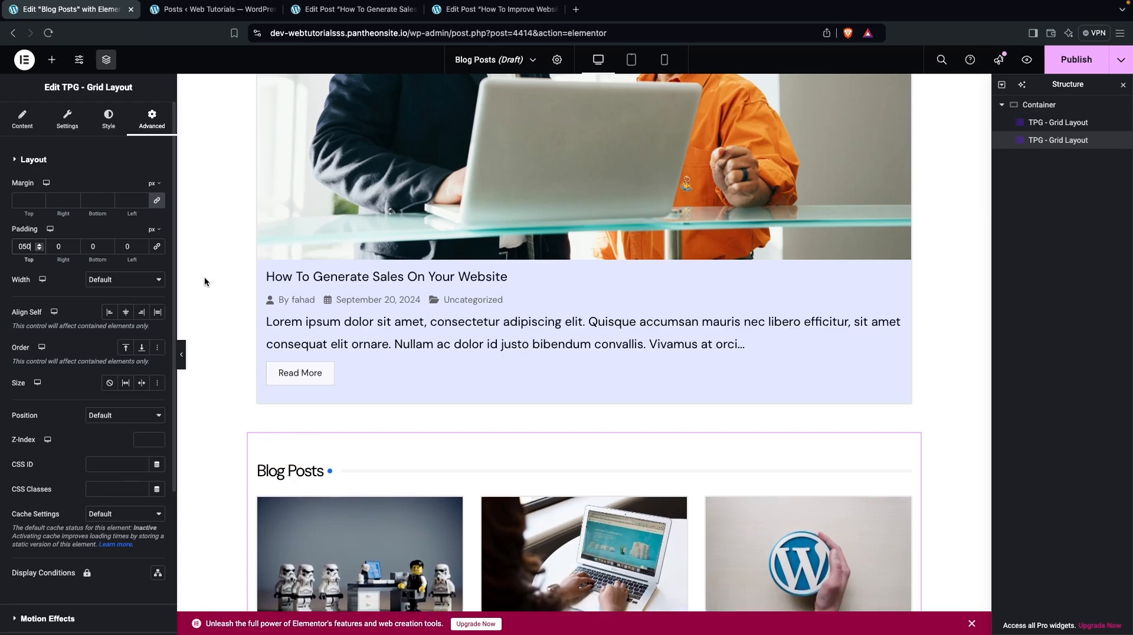
{"action": "scroll", "coordinate": [261, 405], "scroll_direction": "down", "scroll_amount": 5}
{"action": "scroll", "coordinate": [267, 407], "scroll_direction": "down", "scroll_amount": 3}
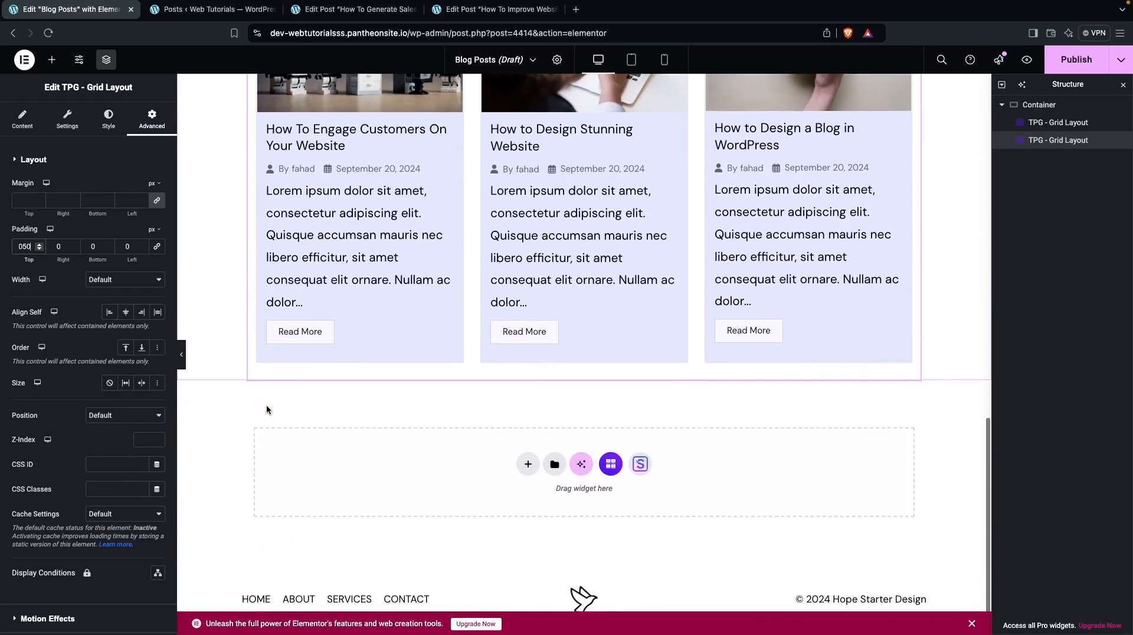
{"action": "left_click", "coordinate": [89, 245]}
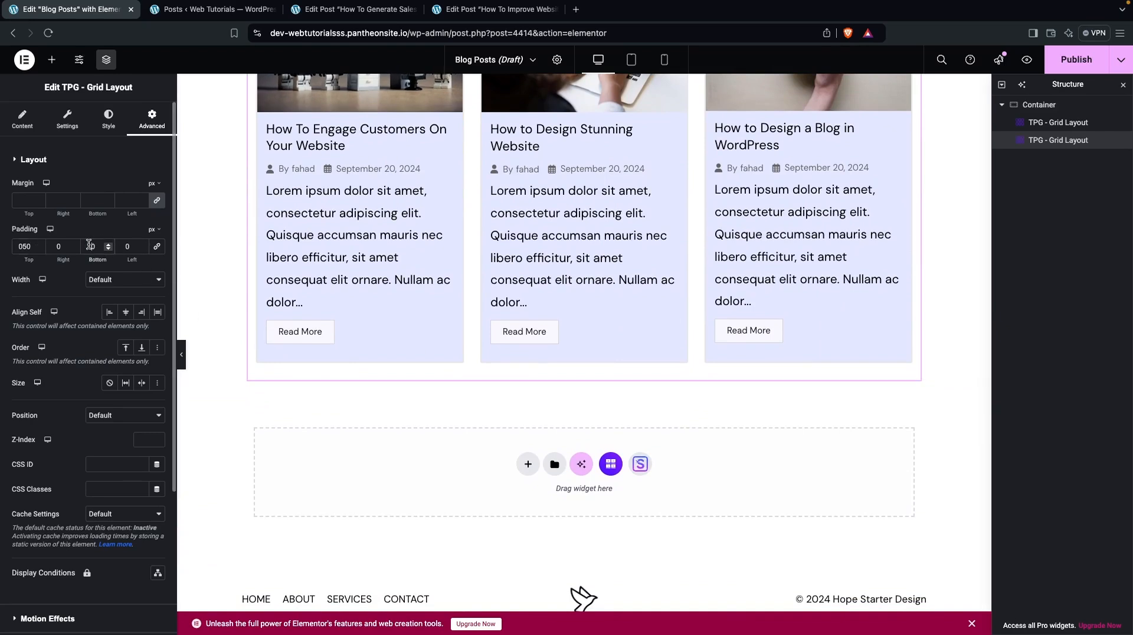
{"action": "type", "text": "5"}
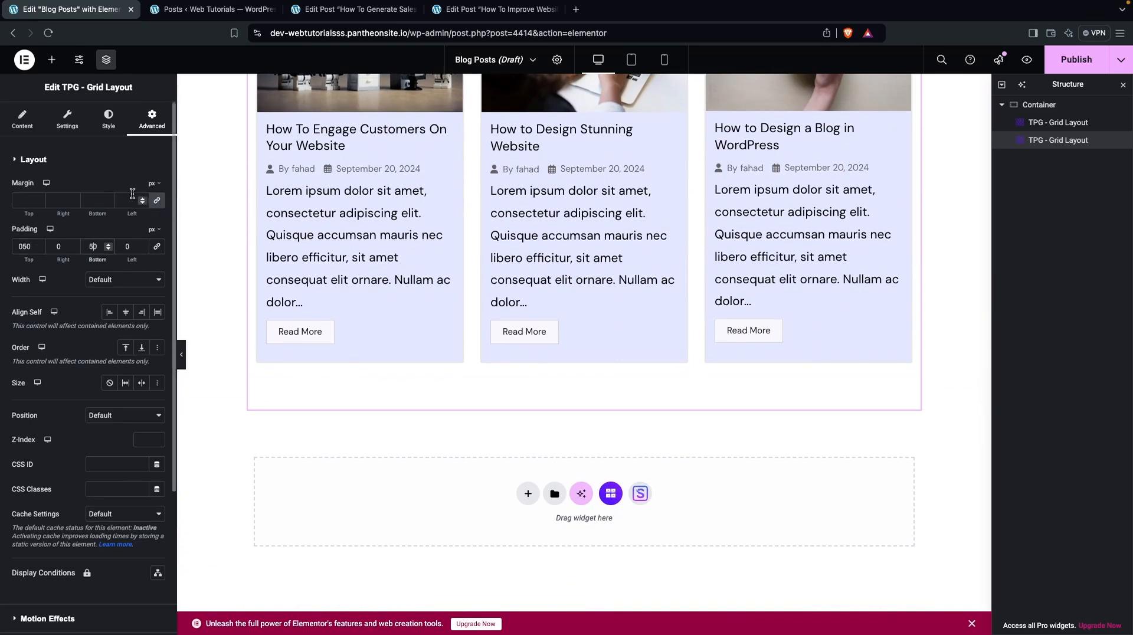
Publish the Blog Posts page and view the live page from the featured post down to the blog grid
{"action": "left_click", "coordinate": [1075, 59]}
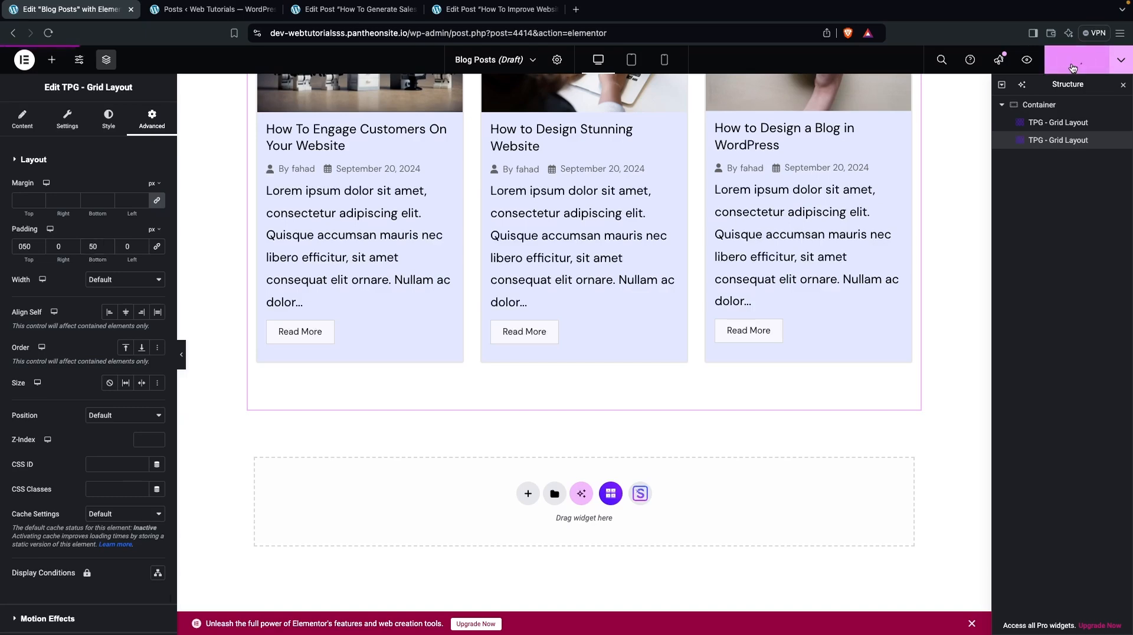
{"action": "left_click", "coordinate": [131, 608]}
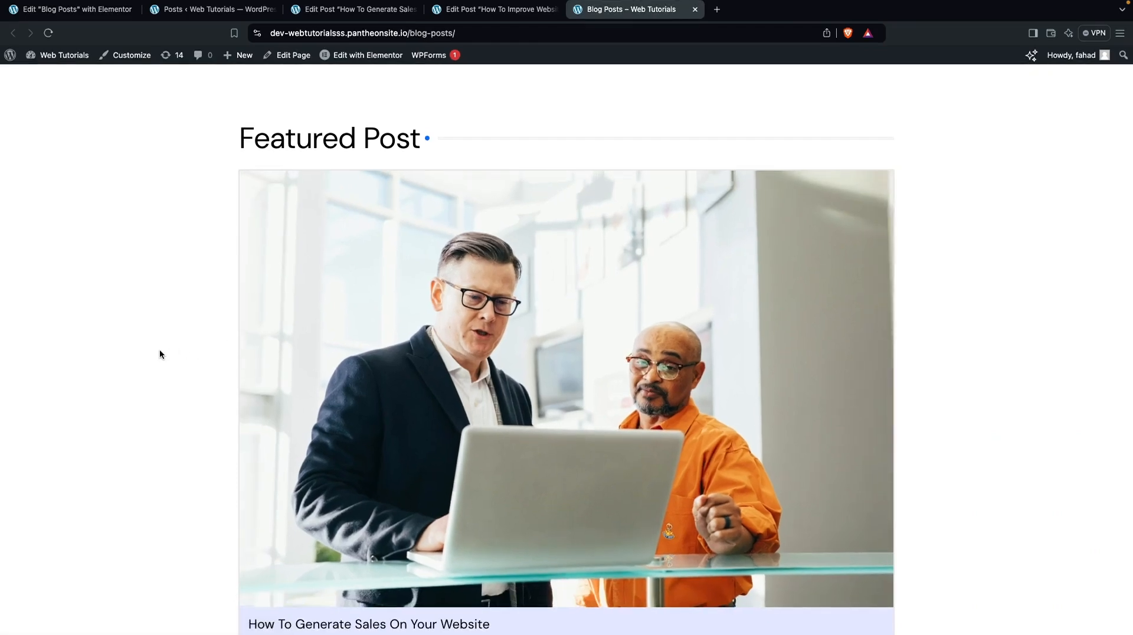
{"action": "scroll", "coordinate": [166, 344], "scroll_direction": "down", "scroll_amount": 10}
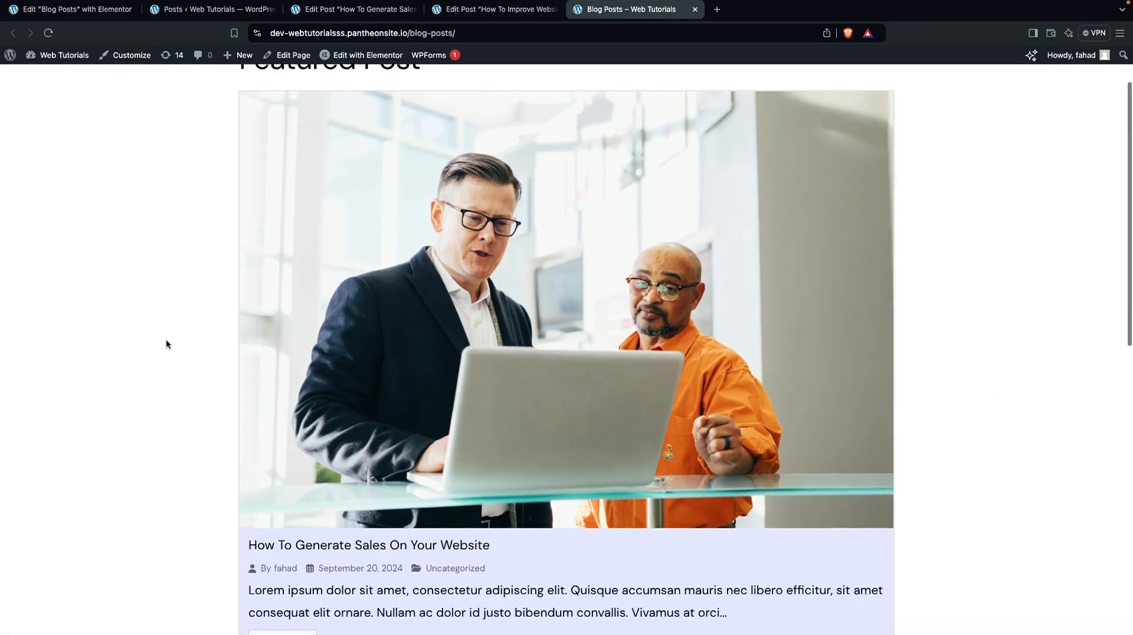
{"action": "scroll", "coordinate": [167, 344], "scroll_direction": "down", "scroll_amount": 5}
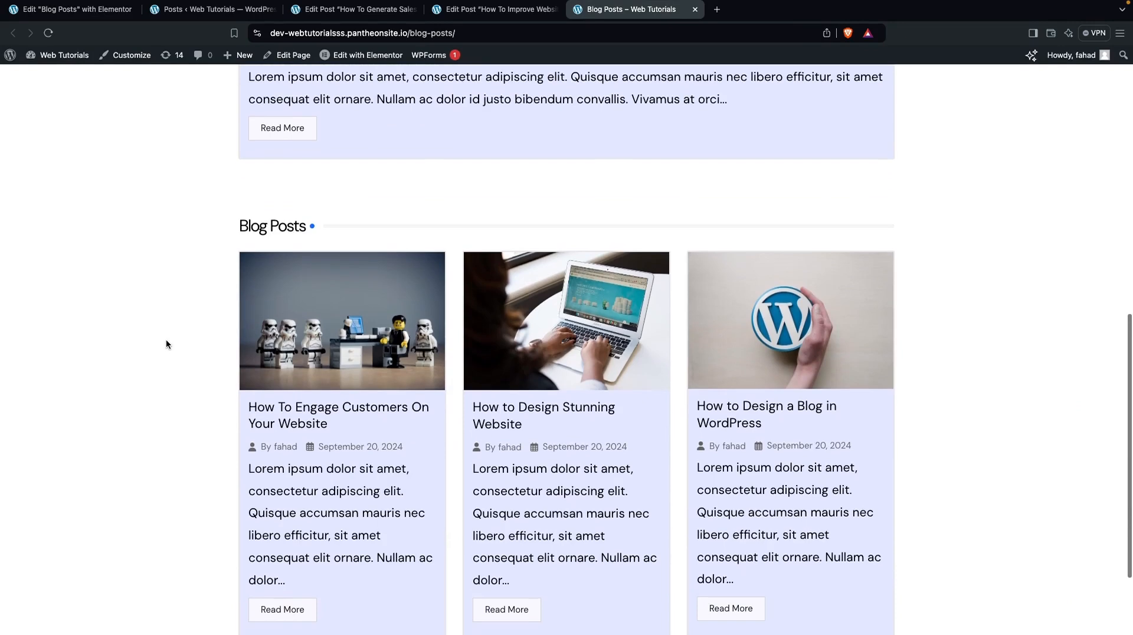